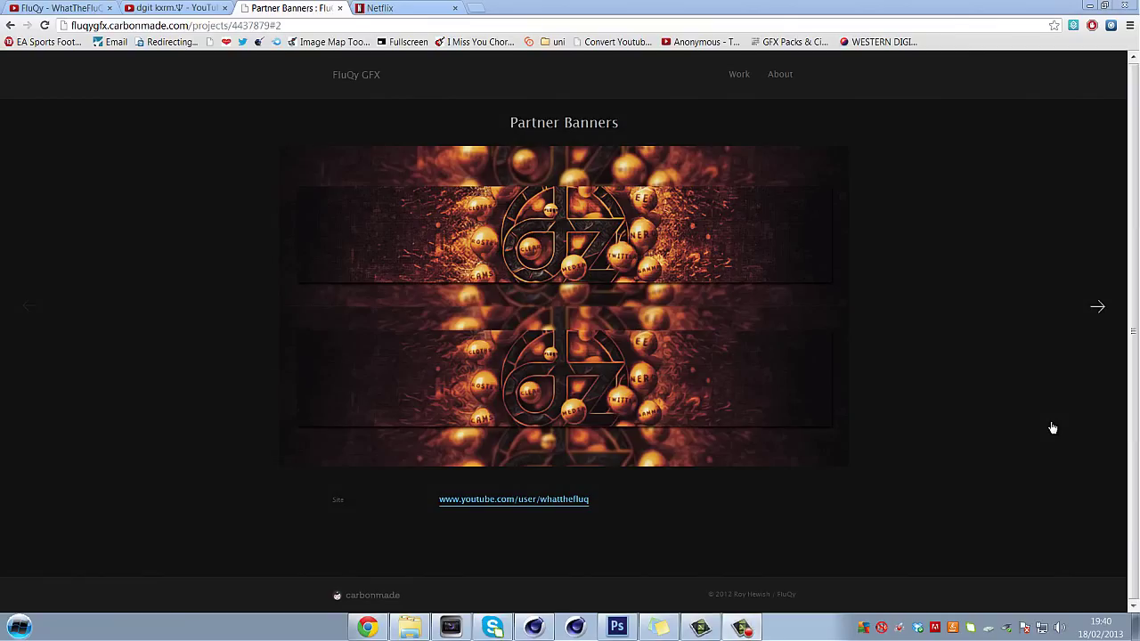
# Step: Look over the YouTube channel and the Partner Banners portfolio page, checking the open 3D scene in between
pyautogui.click(67, 6)
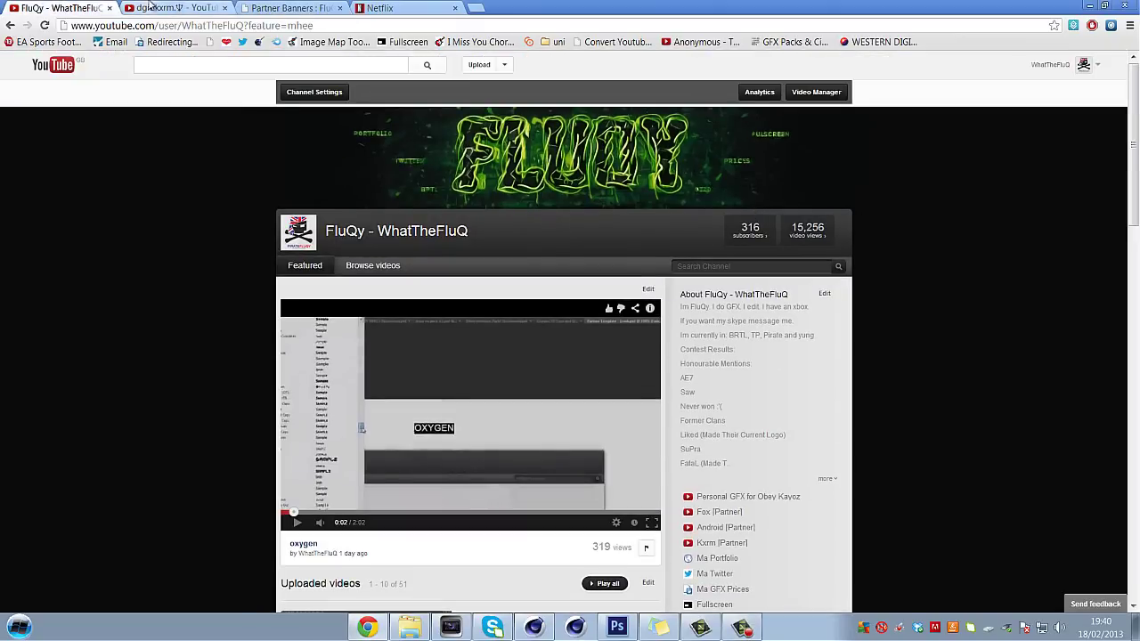
pyautogui.click(153, 6)
pyautogui.click(281, 7)
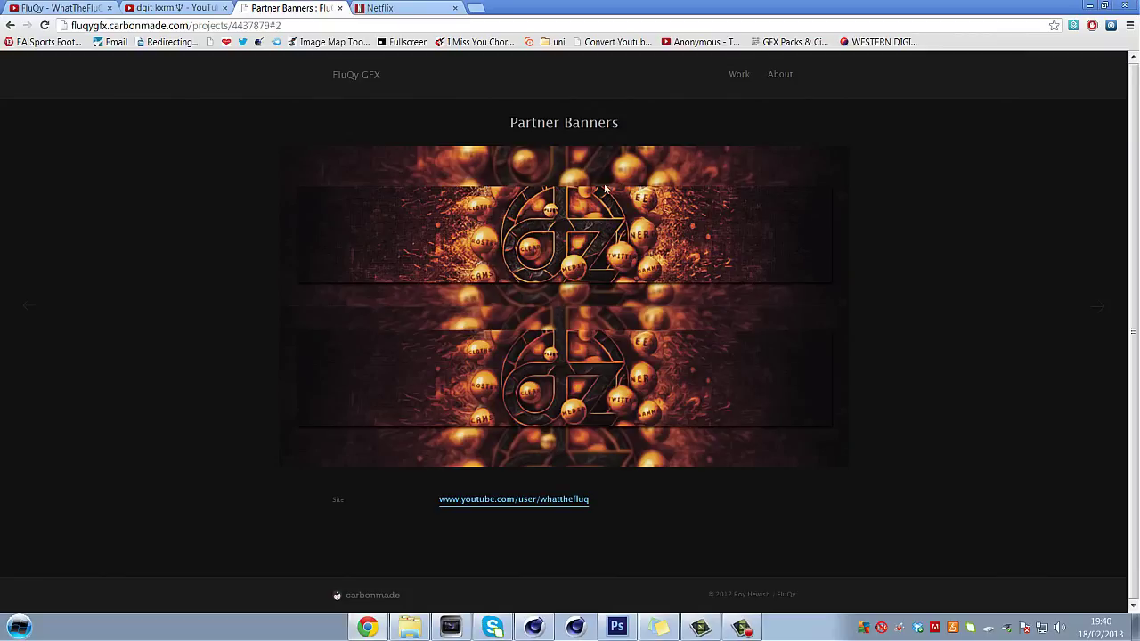
pyautogui.click(535, 628)
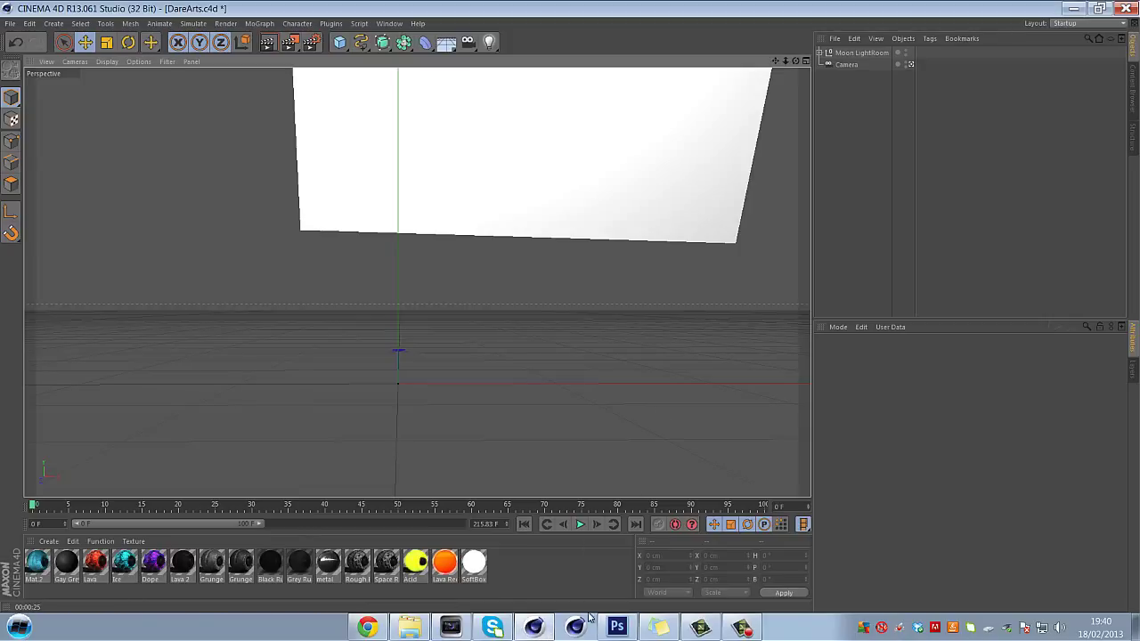
pyautogui.click(367, 628)
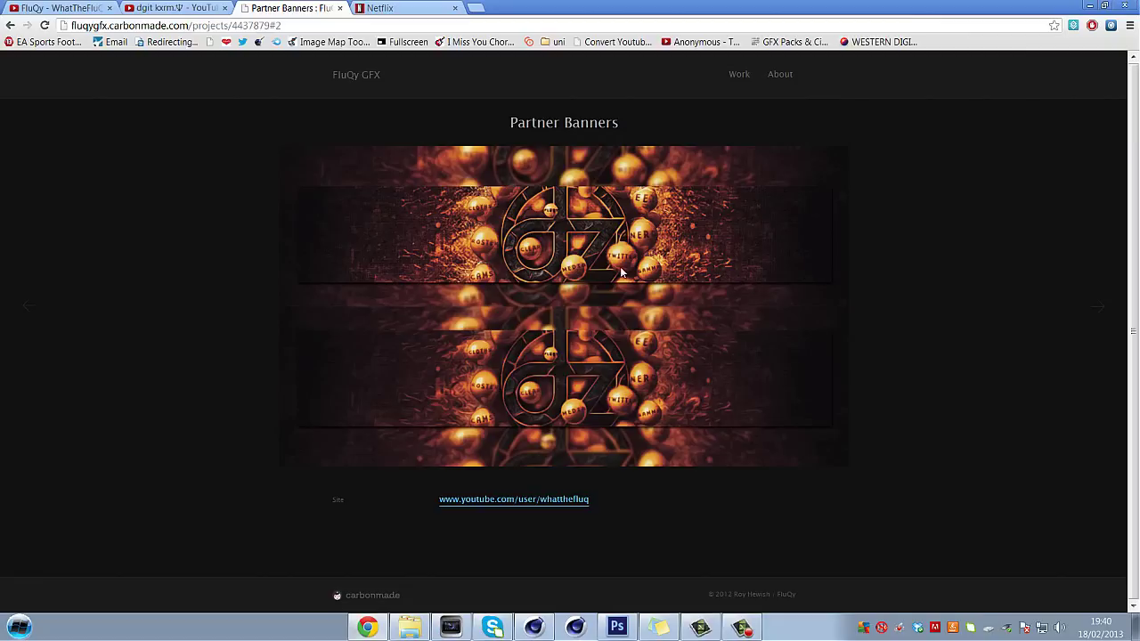
# Step: Switch to CINEMA 4D and browse to the Ai Files folder inside !Everything Graphics > Resourses to open a file
pyautogui.click(534, 628)
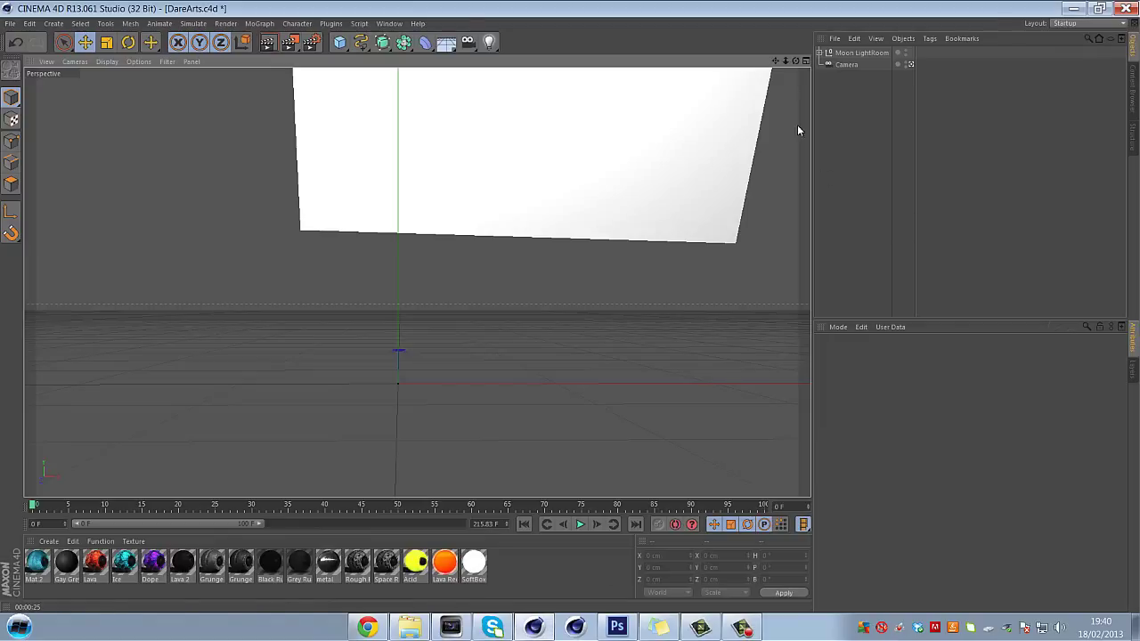
pyautogui.moveTo(775, 61); pyautogui.dragTo(793, 65)
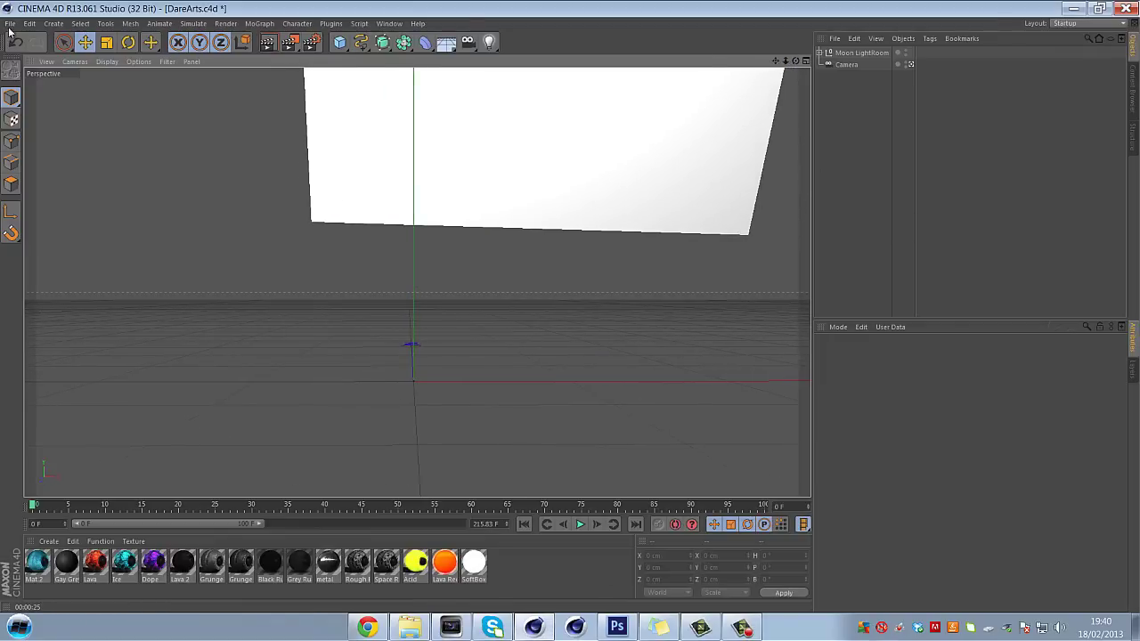
pyautogui.click(10, 24)
pyautogui.click(36, 71)
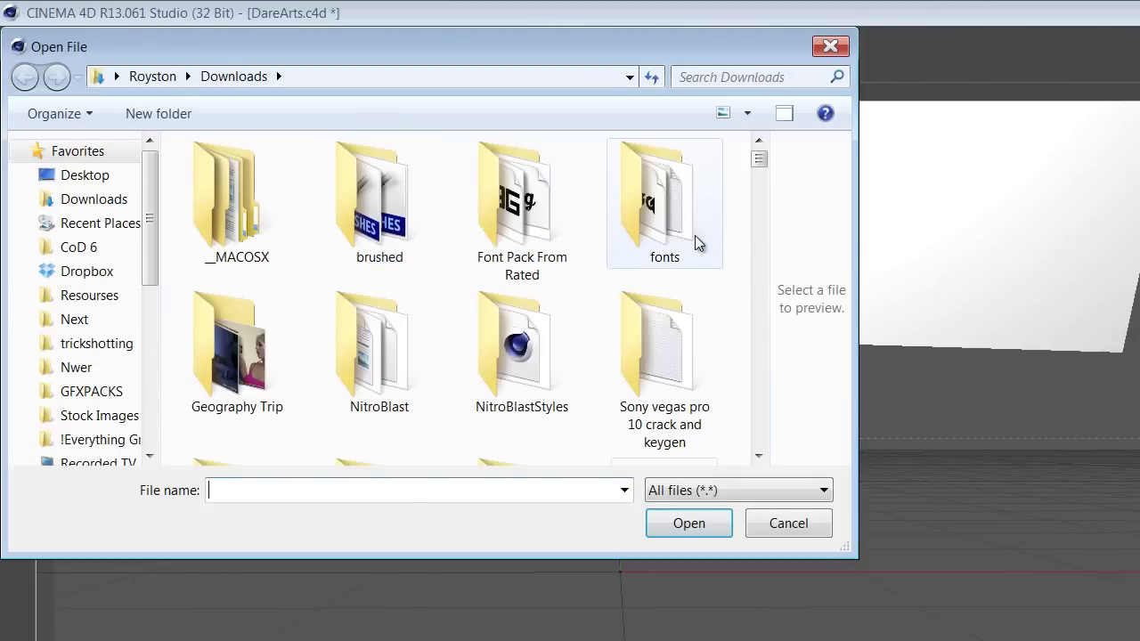
pyautogui.click(758, 77)
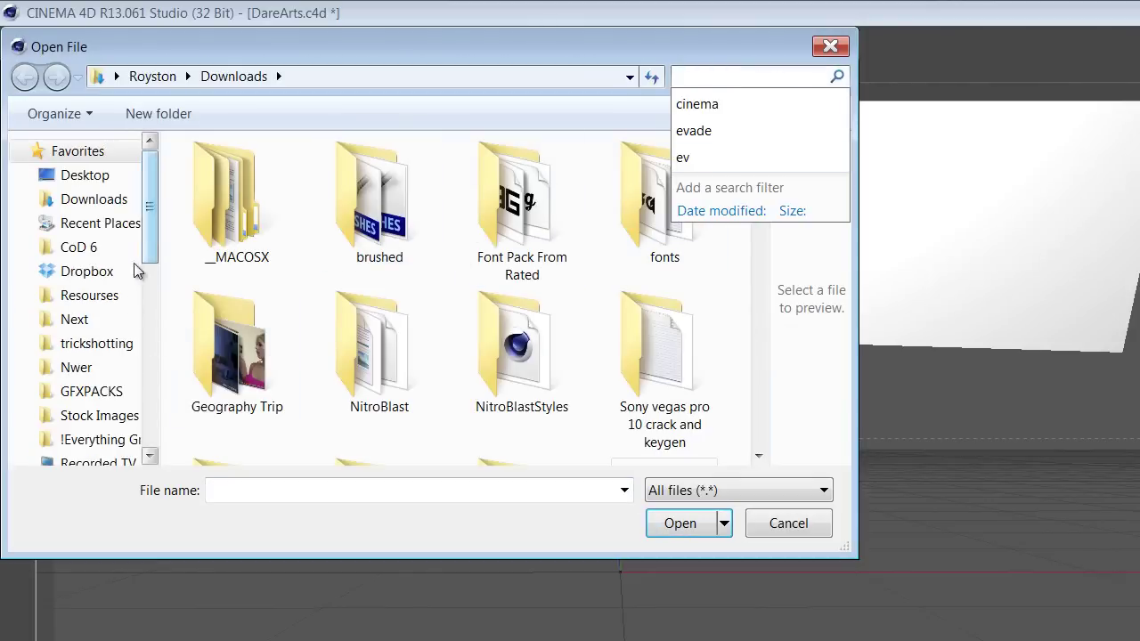
pyautogui.click(103, 440)
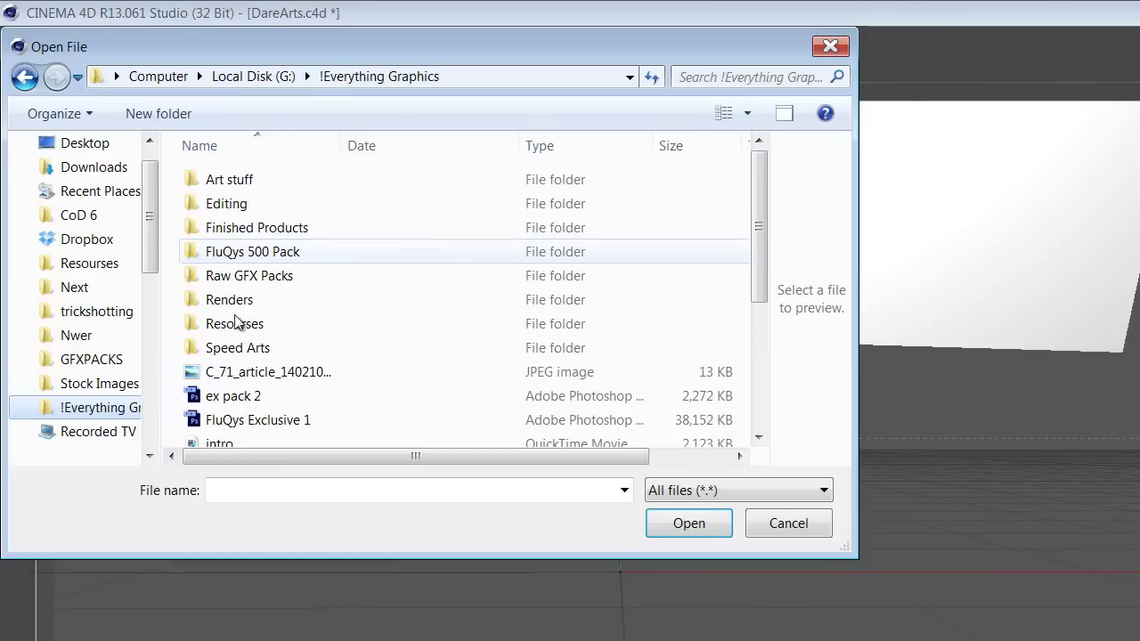
pyautogui.doubleClick(235, 325)
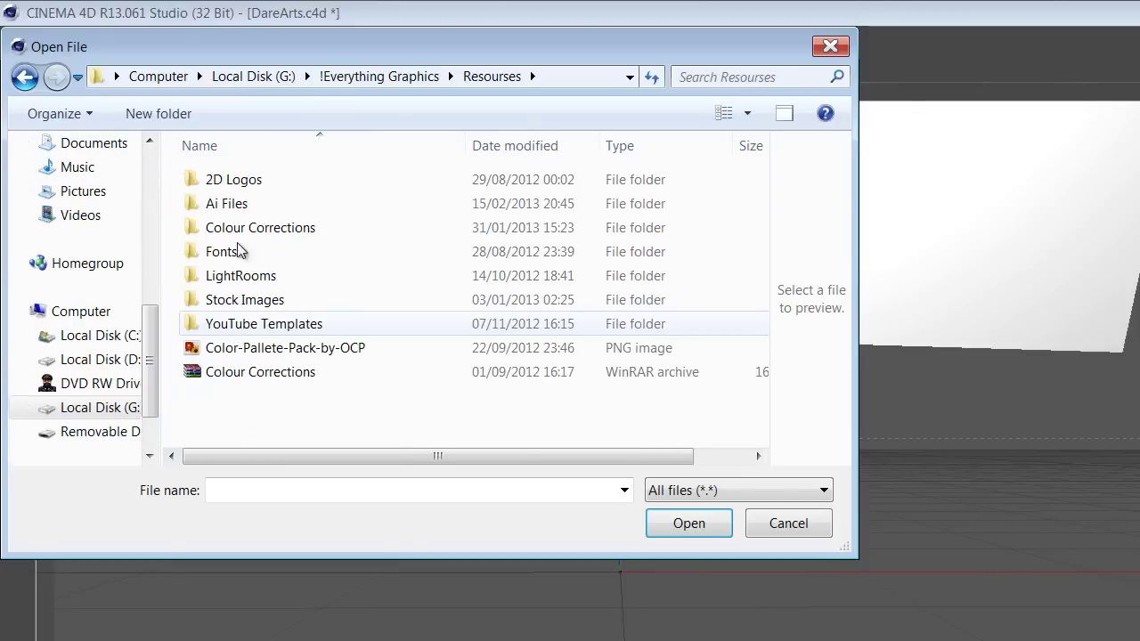
pyautogui.doubleClick(235, 200)
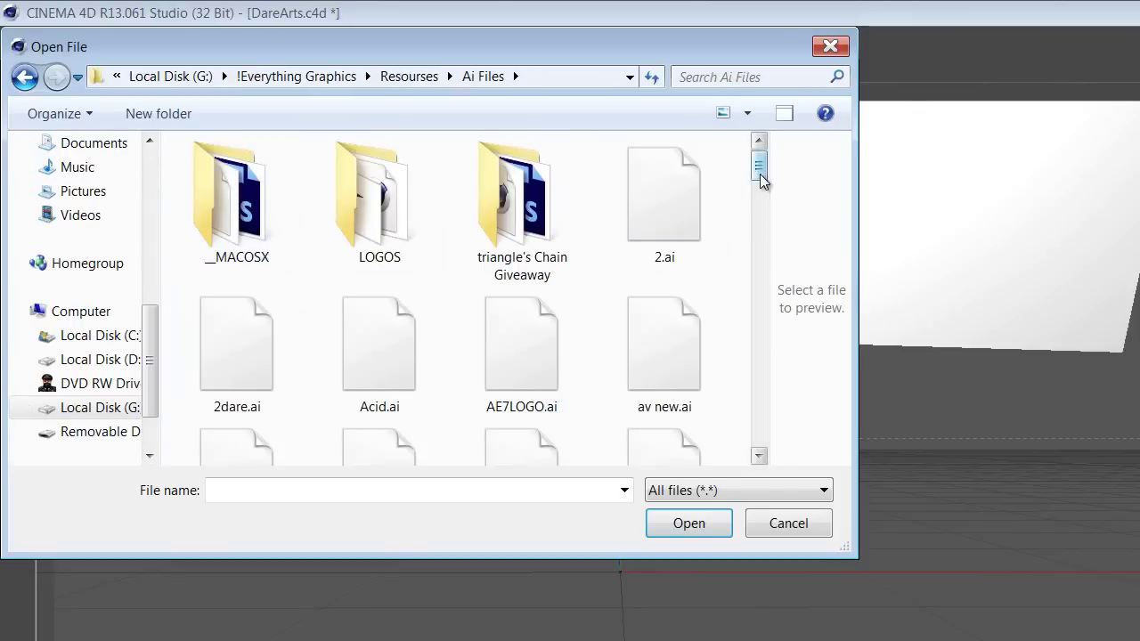
# Step: Import the Illustrator file 2dare.ai with the default import settings
pyautogui.moveTo(760, 175)
pyautogui.mouseDown()
pyautogui.moveTo(764, 255)
pyautogui.moveTo(764, 176)
pyautogui.mouseUp()
pyautogui.click(242, 261)
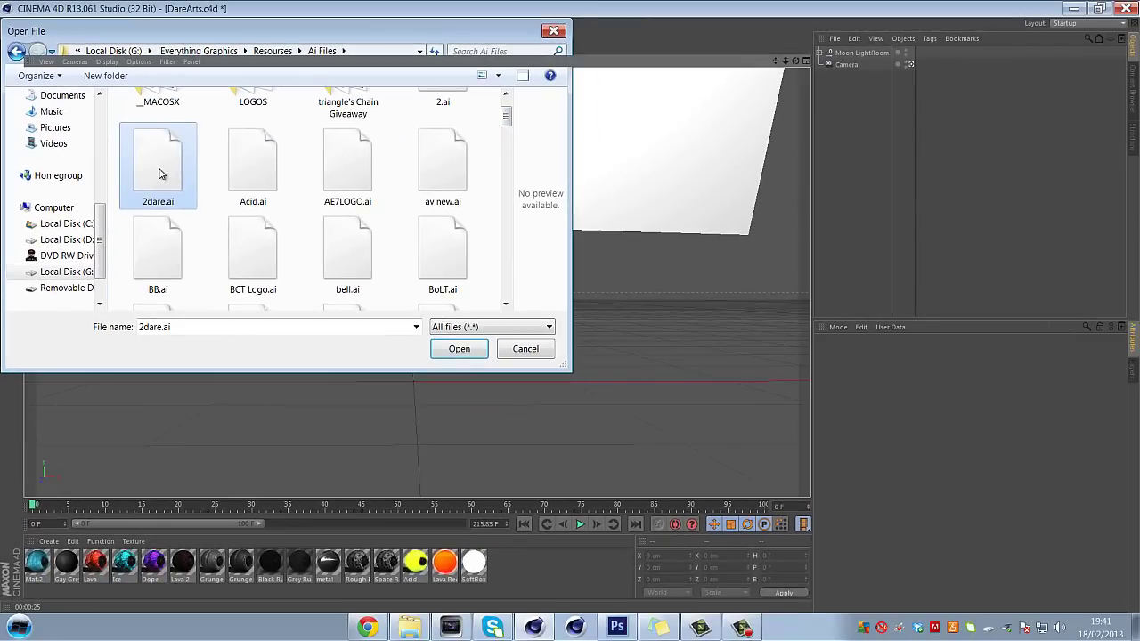
pyautogui.doubleClick(171, 185)
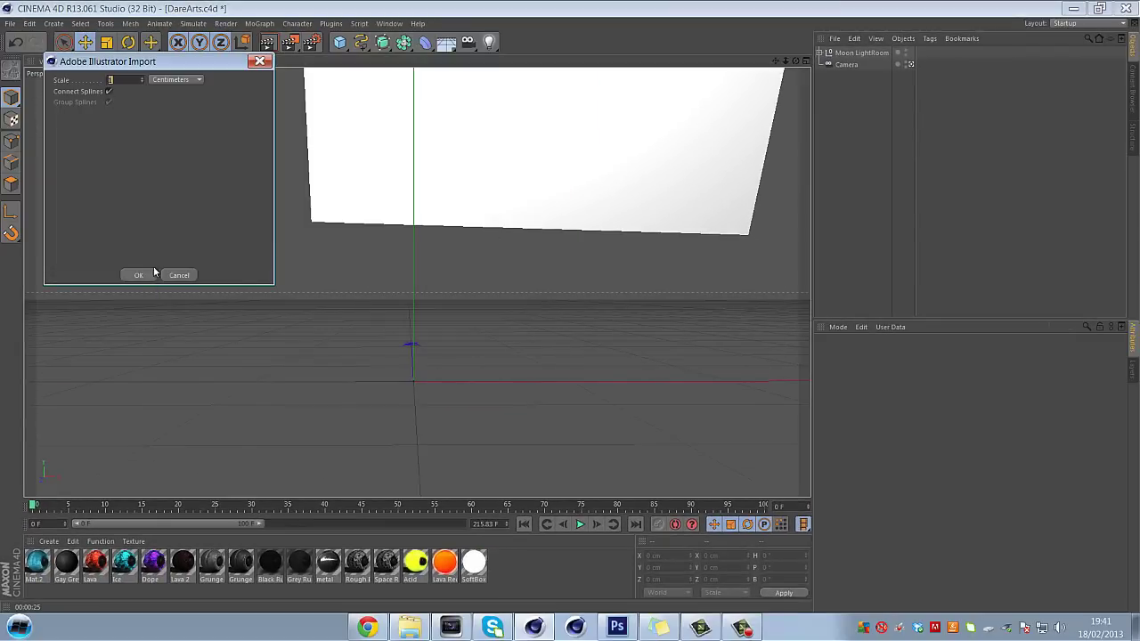
pyautogui.click(138, 276)
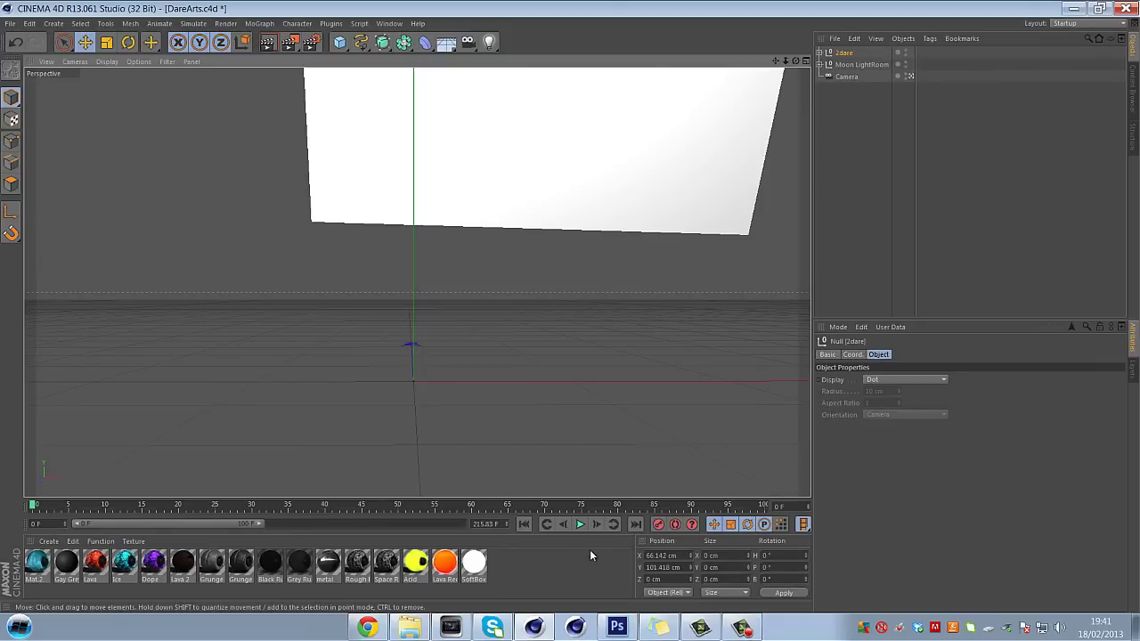
# Step: Set the X and Y positions of the imported 2dare object to 0 cm
pyautogui.press('BackSpace')
pyautogui.press('BackSpace')
pyautogui.press('BackSpace')
pyautogui.press('BackSpace')
pyautogui.press('BackSpace')
pyautogui.press('BackSpace')
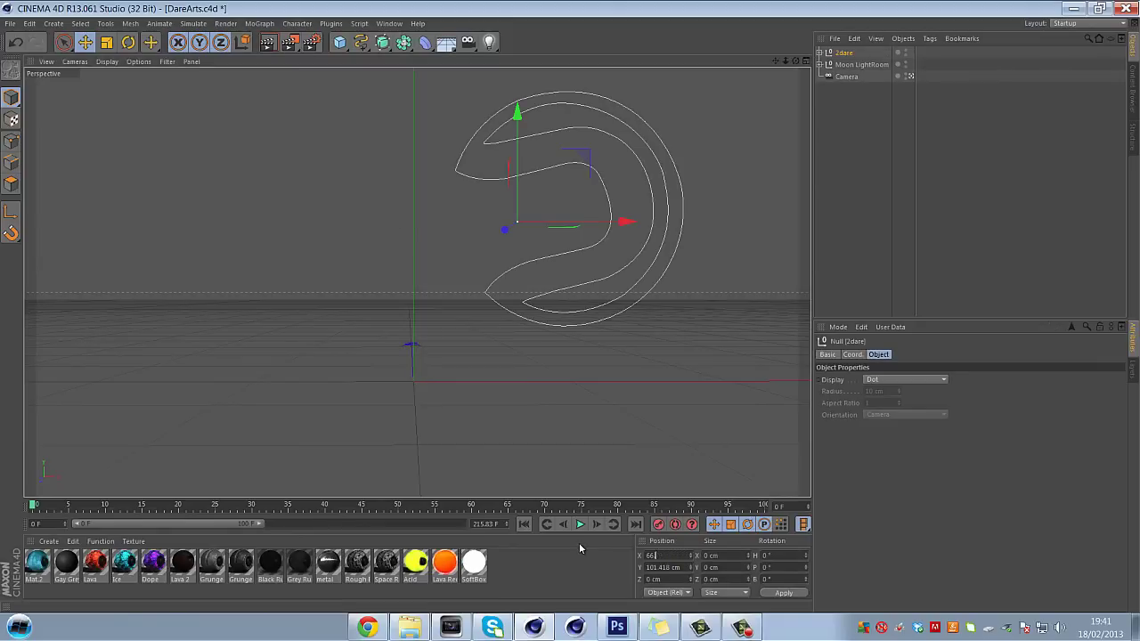
pyautogui.press('BackSpace')
pyautogui.press('BackSpace')
pyautogui.press('BackSpace')
pyautogui.write('0')
pyautogui.press('Tab')
pyautogui.write('0')
pyautogui.press('Return')
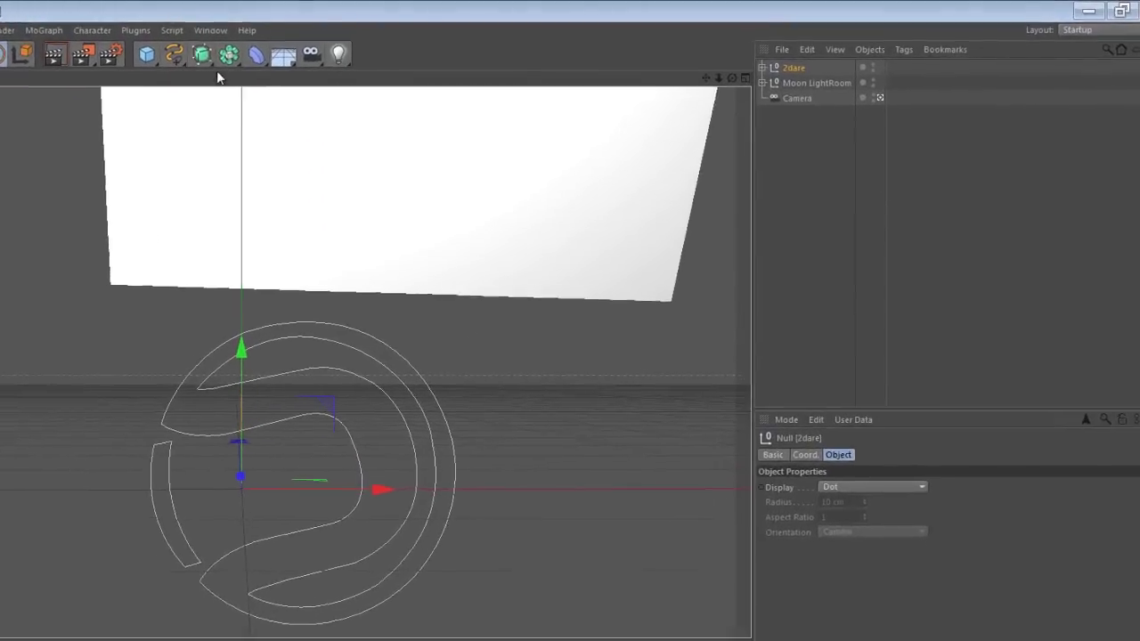
# Step: Extrude the logo splines by placing Path 1 and Path 2 each inside their own Extrude NURBS within 2dare
pyautogui.moveTo(202, 54); pyautogui.dragTo(353, 75)
pyautogui.moveTo(830, 81); pyautogui.dragTo(775, 98)
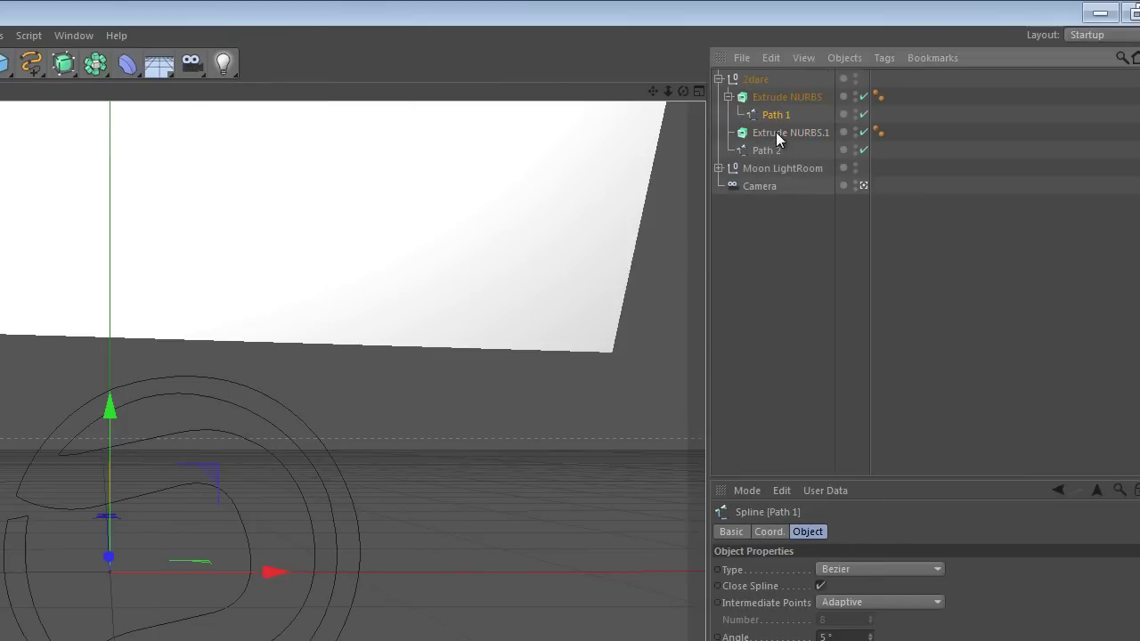
pyautogui.click(728, 96)
pyautogui.click(728, 131)
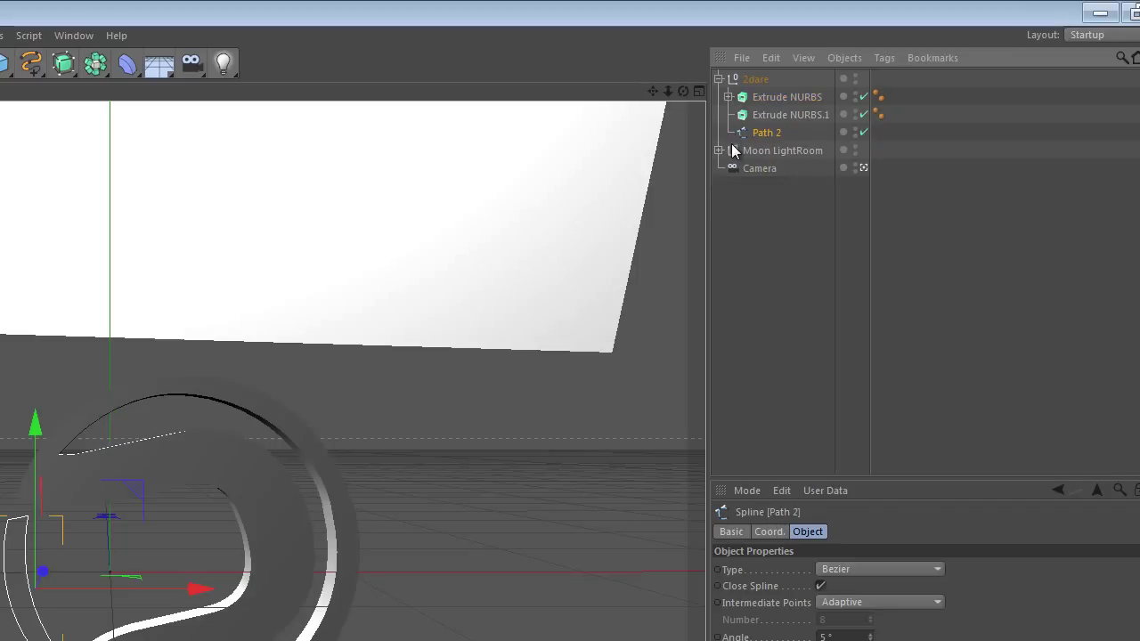
pyautogui.moveTo(762, 141); pyautogui.dragTo(771, 116)
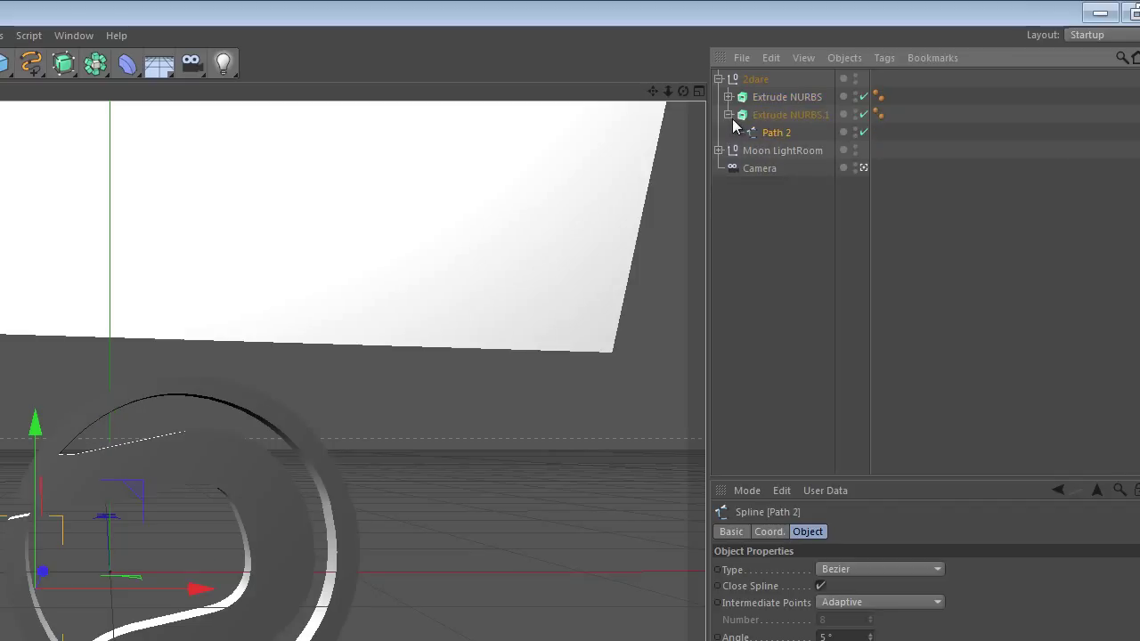
# Step: Apply the first Grunge material to both Extrude NURBS objects in 2dare
pyautogui.click(766, 93)
pyautogui.keyDown('shift'); pyautogui.click(775, 116); pyautogui.keyUp('shift')
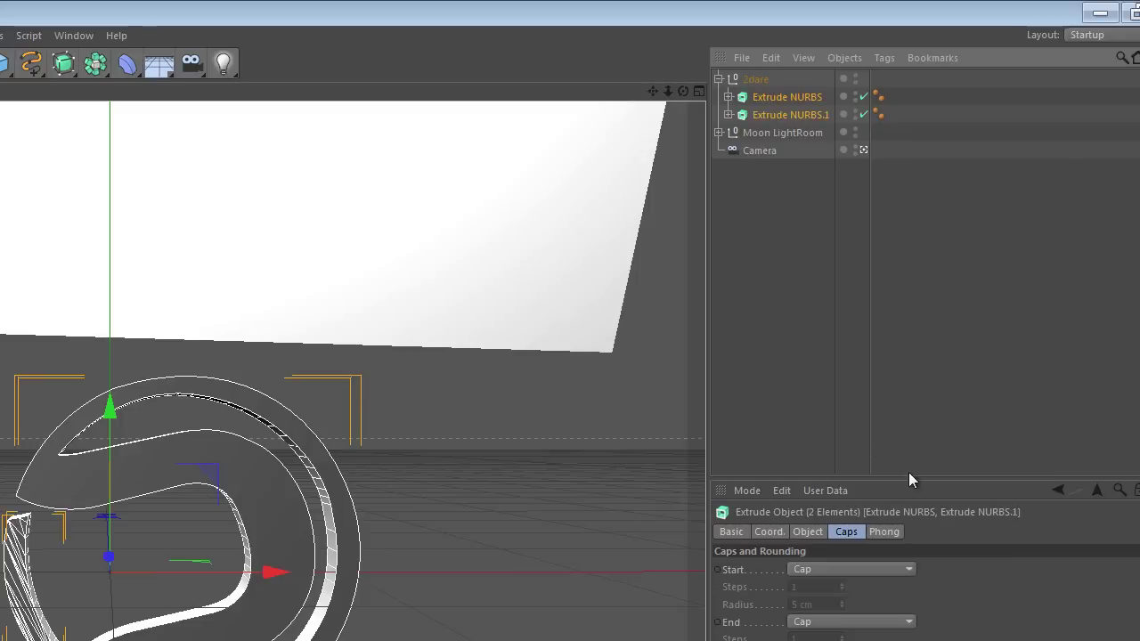
pyautogui.click(756, 79)
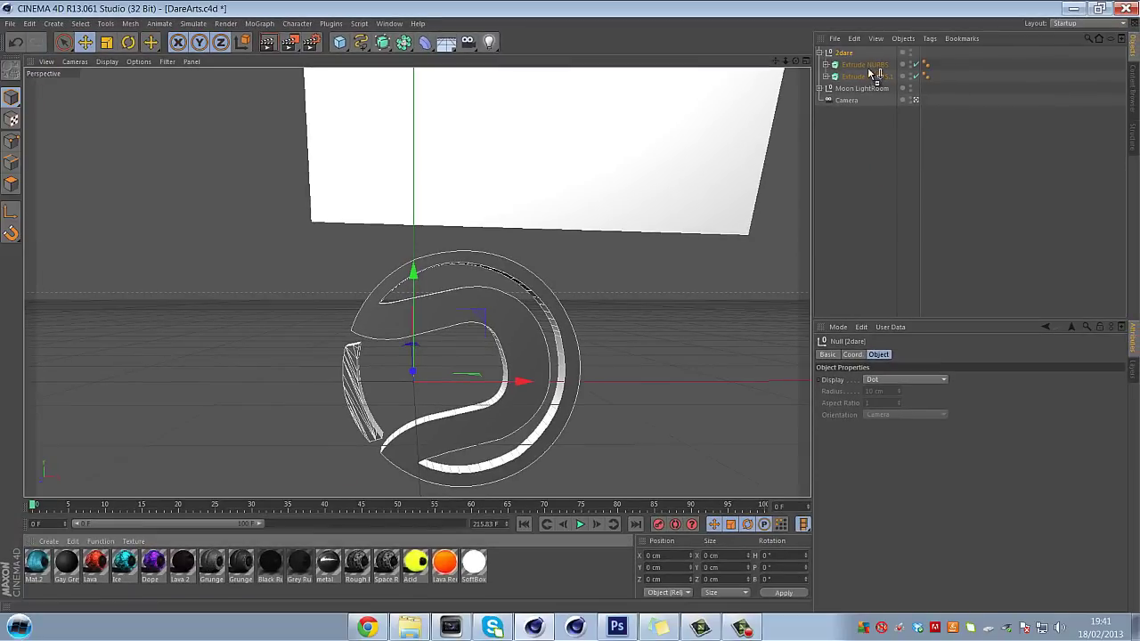
pyautogui.moveTo(856, 66); pyautogui.dragTo(859, 65)
pyautogui.click(942, 75)
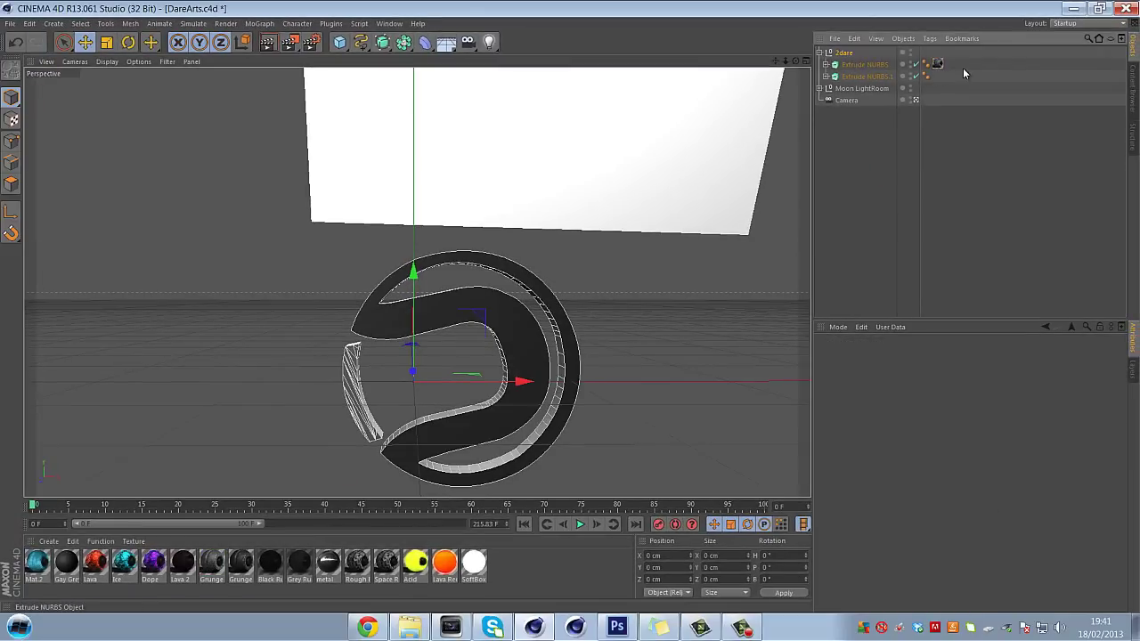
pyautogui.click(938, 77)
# Step: Duplicate the 2dare object together with its two textured extrusions
pyautogui.click(844, 53)
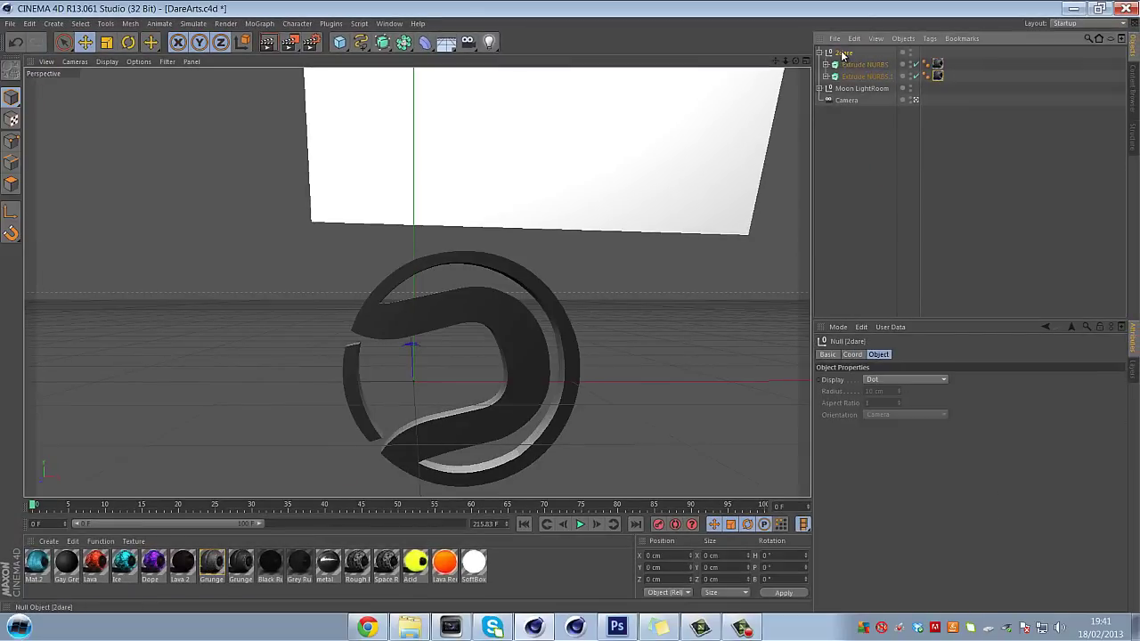
pyautogui.hotkey('ctrl', 'v')
pyautogui.click(866, 157)
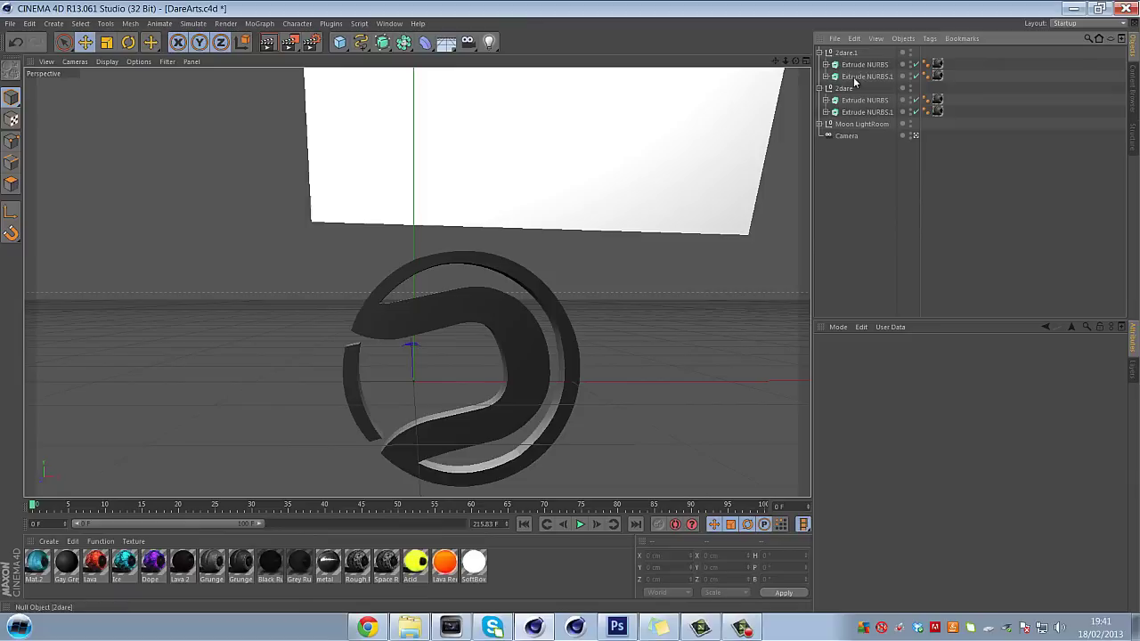
# Step: Give both Extrude NURBS in the duplicate logo Fillet start and end caps with a 1 cm radius
pyautogui.click(858, 67)
pyautogui.keyDown('shift'); pyautogui.click(858, 78); pyautogui.keyUp('shift')
pyautogui.click(895, 379)
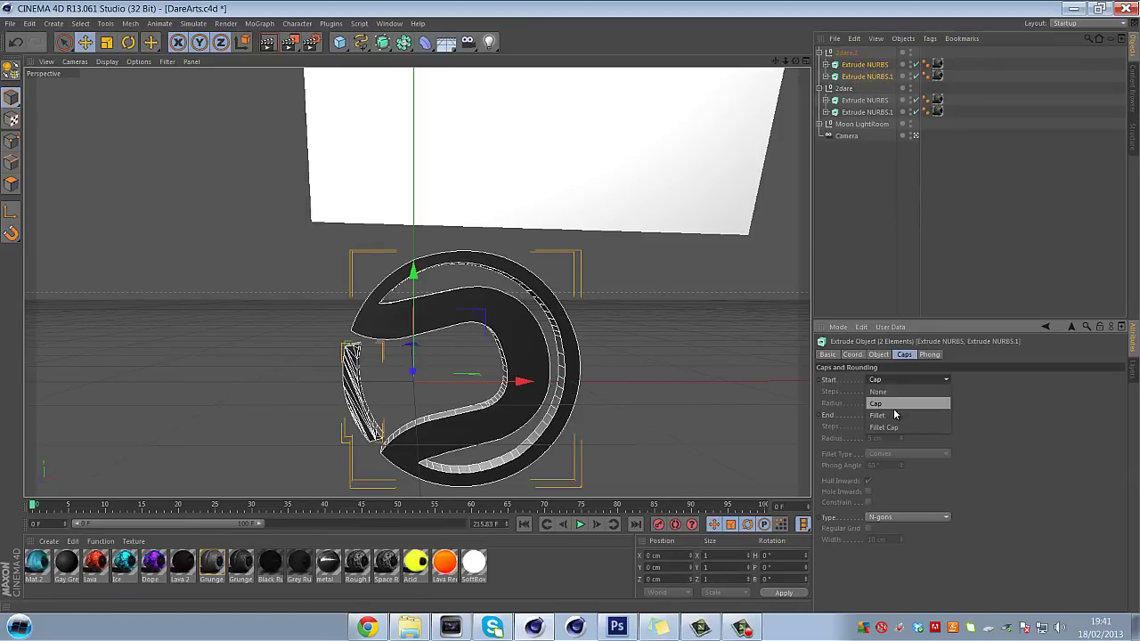
pyautogui.click(893, 392)
pyautogui.click(893, 415)
pyautogui.click(885, 426)
pyautogui.moveTo(886, 403); pyautogui.dragTo(807, 413)
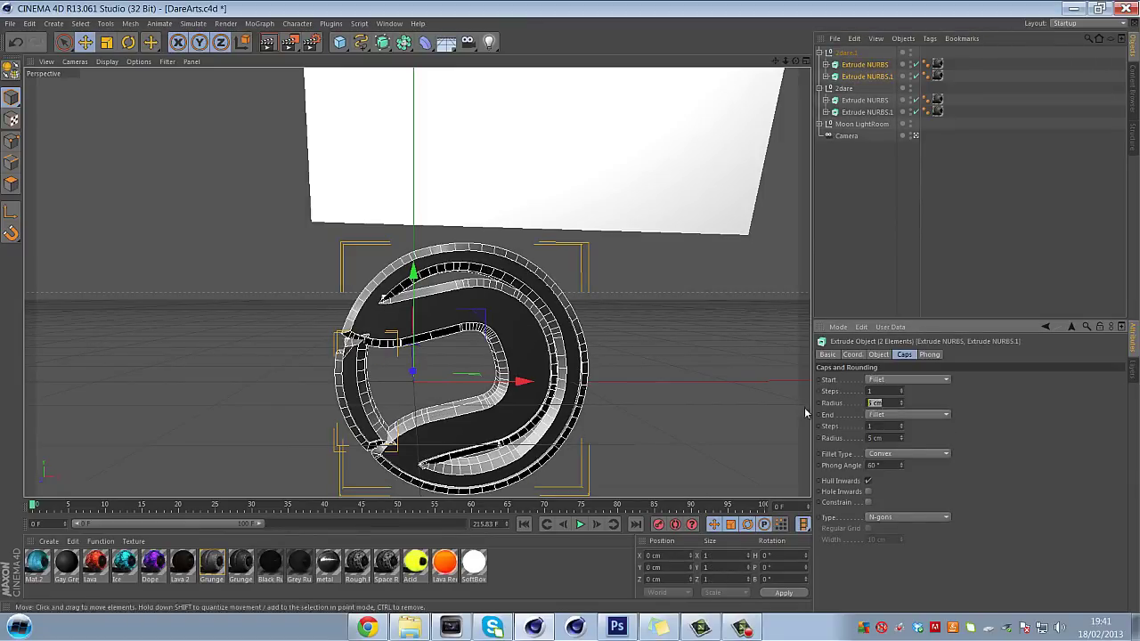
pyautogui.write('1')
pyautogui.moveTo(895, 438); pyautogui.dragTo(801, 434)
pyautogui.write('1')
# Step: Apply the Acid material to both Extrude NURBS in the duplicate logo, and collapse both logo hierarchies
pyautogui.moveTo(420, 565); pyautogui.dragTo(880, 67)
pyautogui.keyDown('ctrl'); pyautogui.moveTo(950, 65); pyautogui.dragTo(950, 77); pyautogui.keyUp('ctrl')
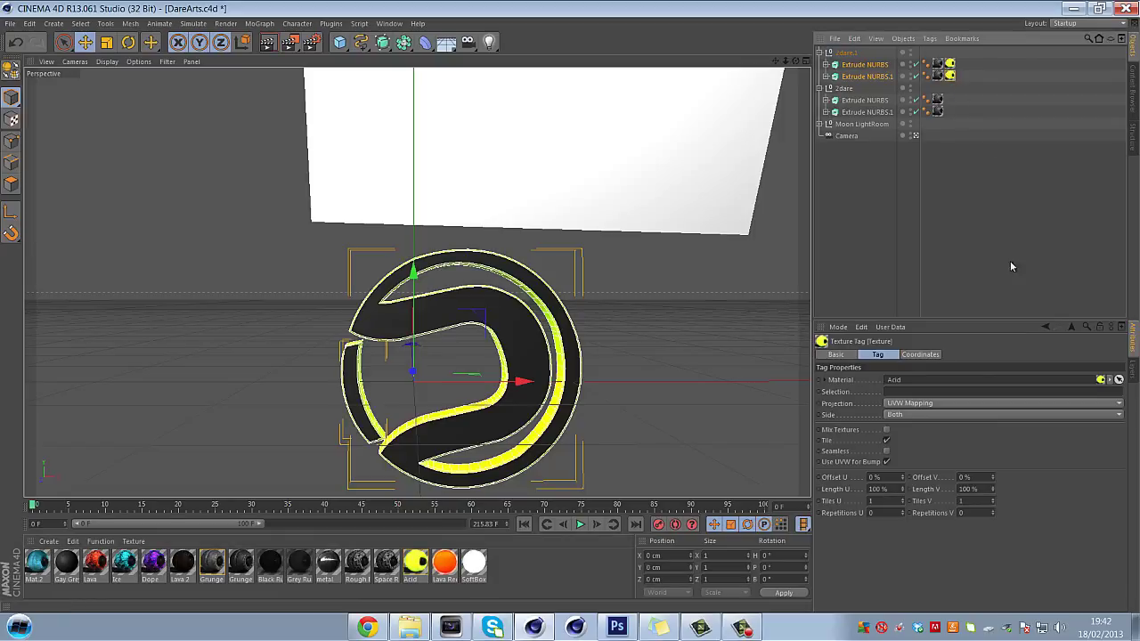
pyautogui.click(820, 52)
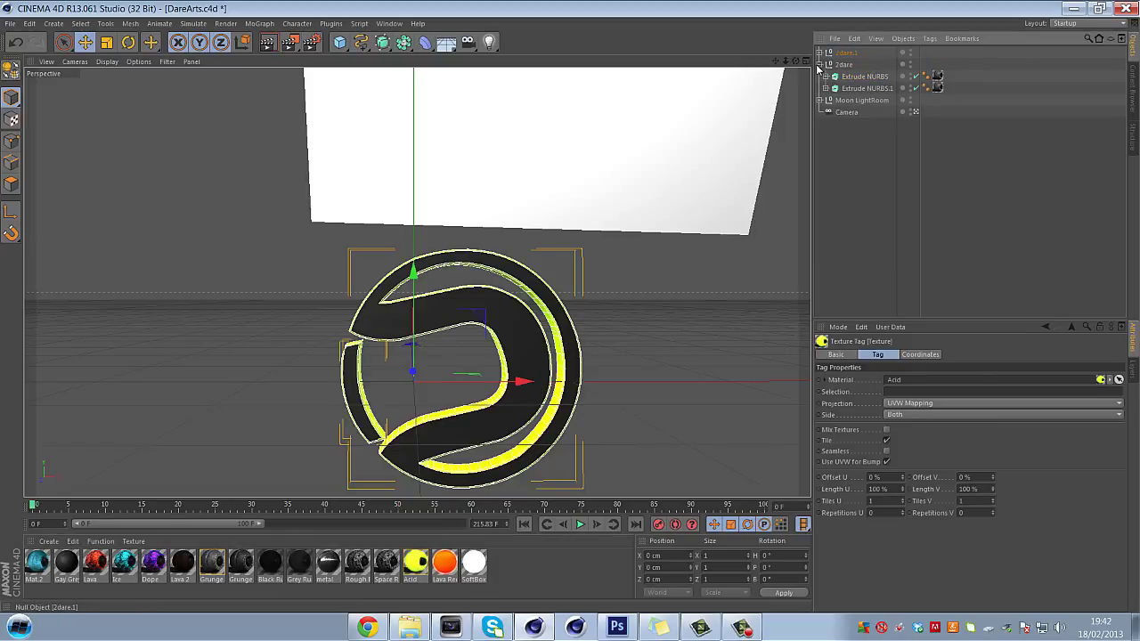
pyautogui.click(819, 65)
# Step: Group 2dare.1 and 2dare together under one null object
pyautogui.click(846, 54)
pyautogui.keyDown('shift'); pyautogui.click(846, 66); pyautogui.keyUp('shift')
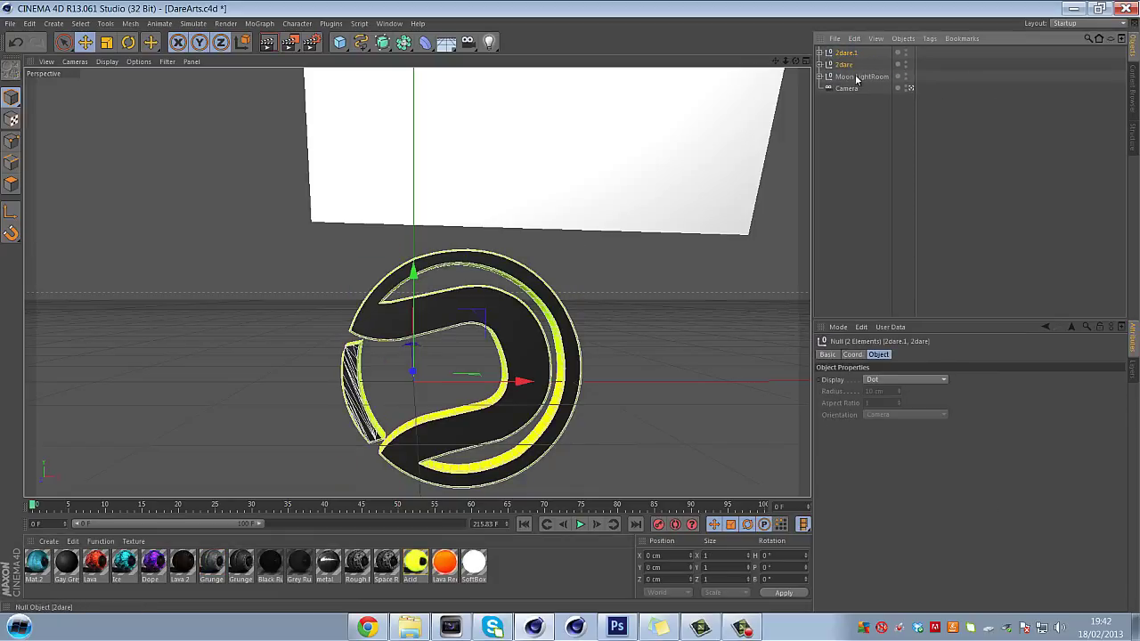
pyautogui.hotkey('alt', 'g')
# Step: Expand the grouped logos and select all four Extrude NURBS, showing their object properties
pyautogui.click(820, 53)
pyautogui.click(827, 65)
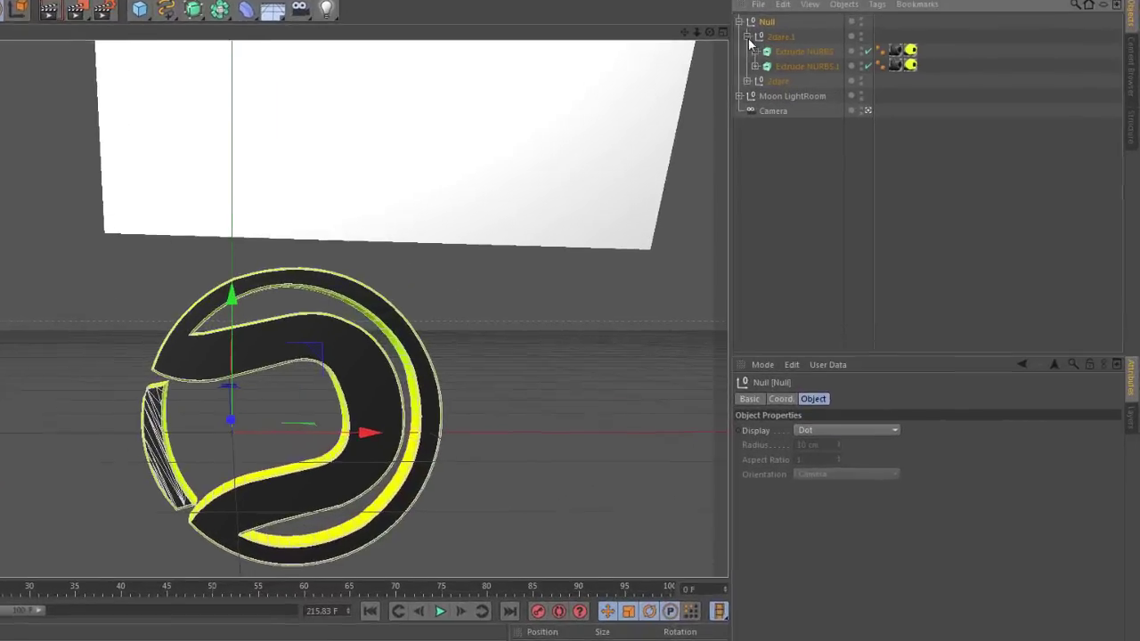
pyautogui.click(747, 81)
pyautogui.click(801, 52)
pyautogui.keyDown('shift'); pyautogui.click(801, 66); pyautogui.keyUp('shift')
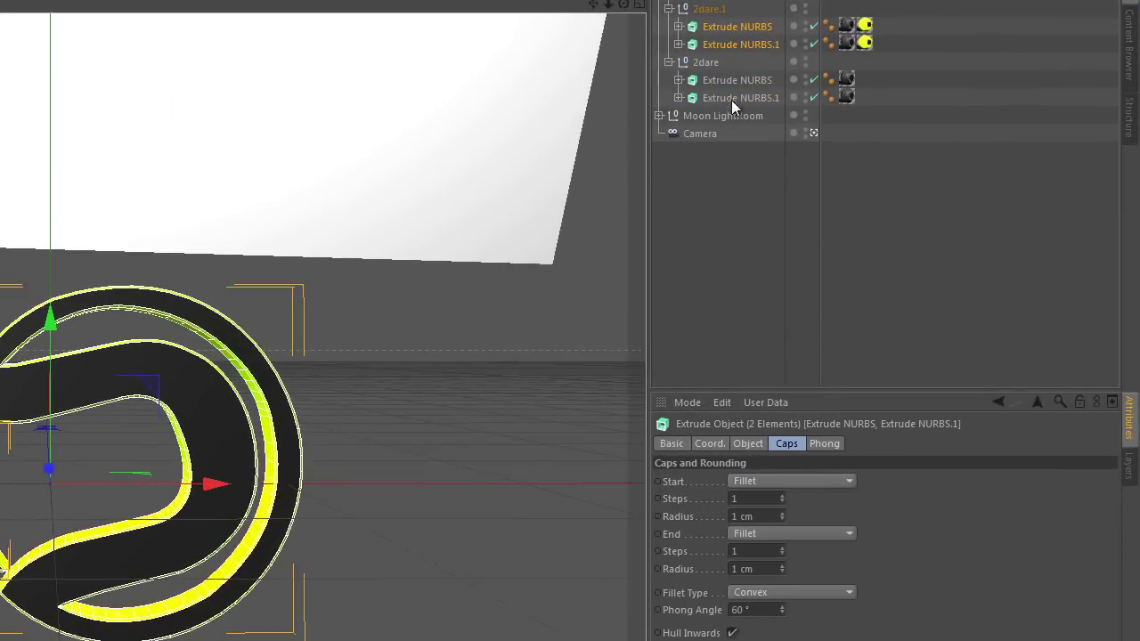
pyautogui.keyDown('shift'); pyautogui.click(731, 98); pyautogui.keyUp('shift')
pyautogui.keyDown('shift'); pyautogui.click(733, 79); pyautogui.keyUp('shift')
pyautogui.click(748, 443)
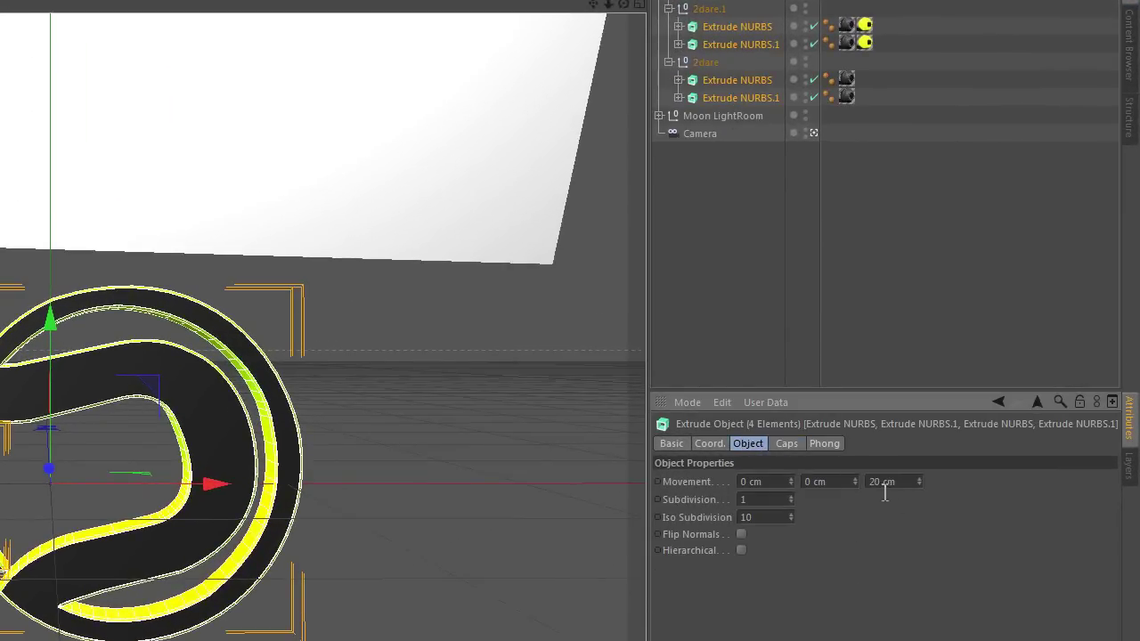
# Step: Set the Z movement of all four Extrude NURBS to 60 cm
pyautogui.doubleClick(882, 482)
pyautogui.write('60')
pyautogui.press('Return')
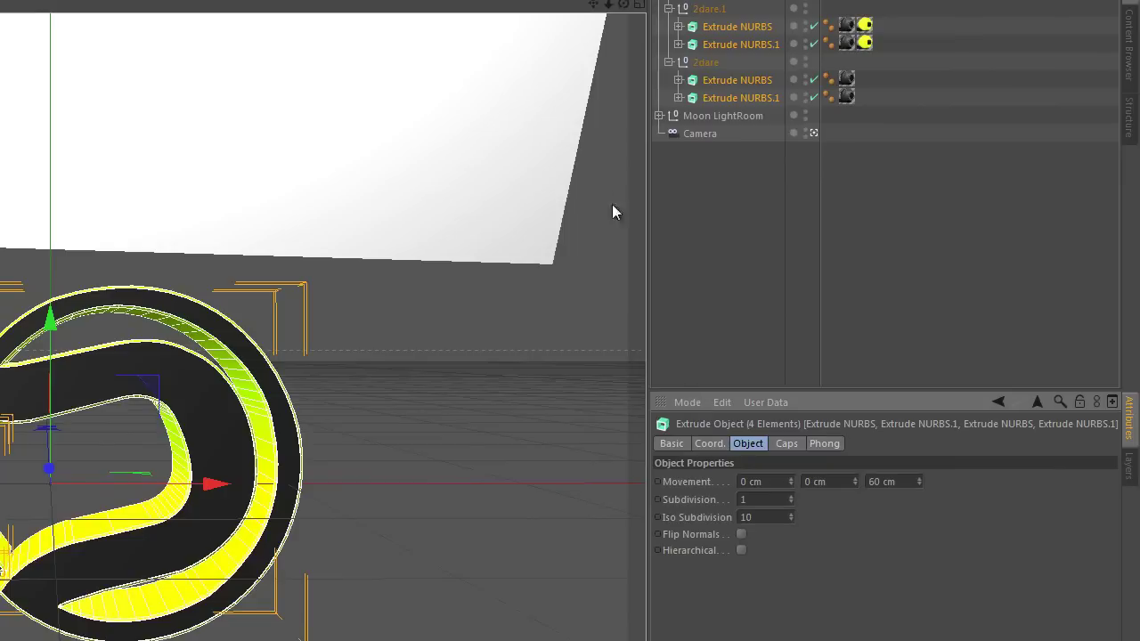
# Step: Set the extrusion depth along Z of the four selected Extrude NURBS to 40 cm, and deselect them
pyautogui.moveTo(903, 487); pyautogui.dragTo(548, 378)
pyautogui.click(548, 378)
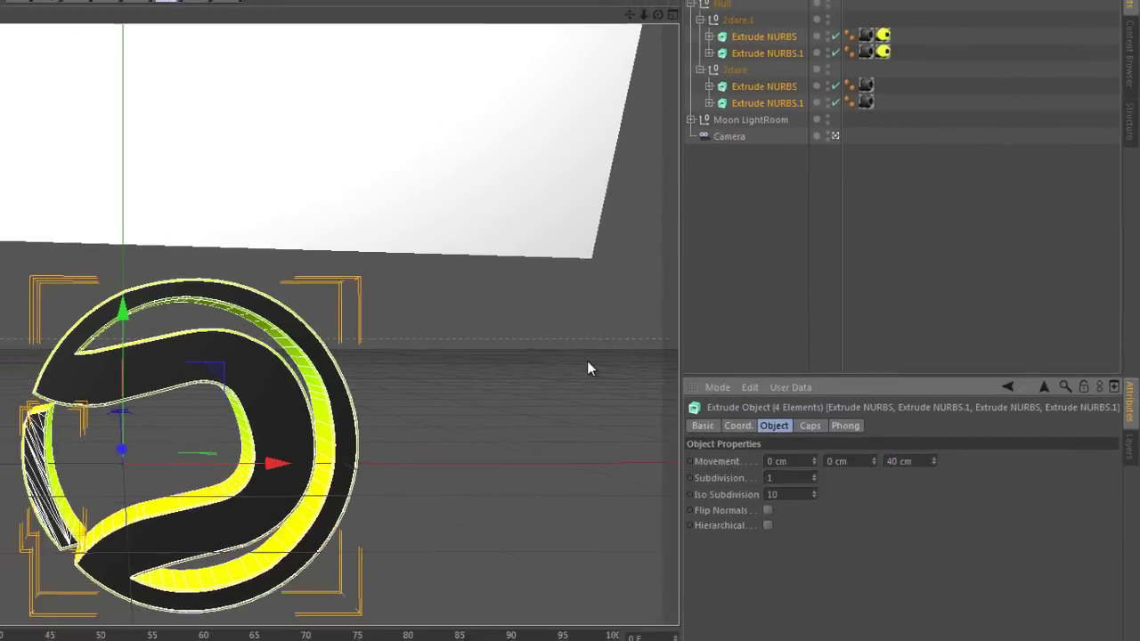
pyautogui.click(710, 260)
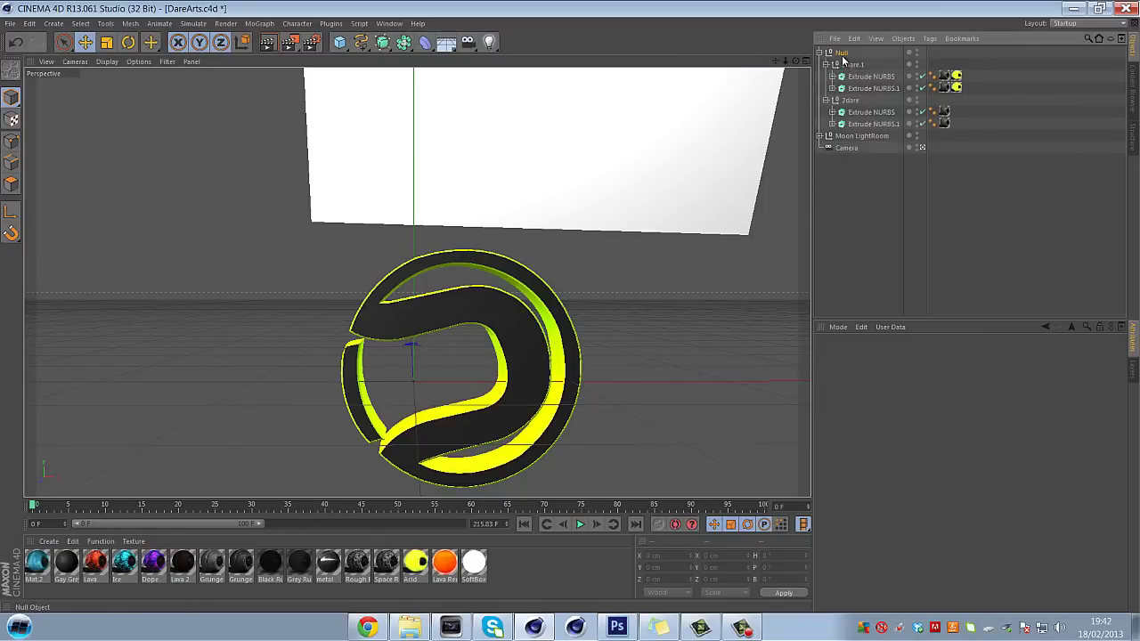
pyautogui.click(840, 53)
pyautogui.moveTo(775, 62); pyautogui.dragTo(572, 305)
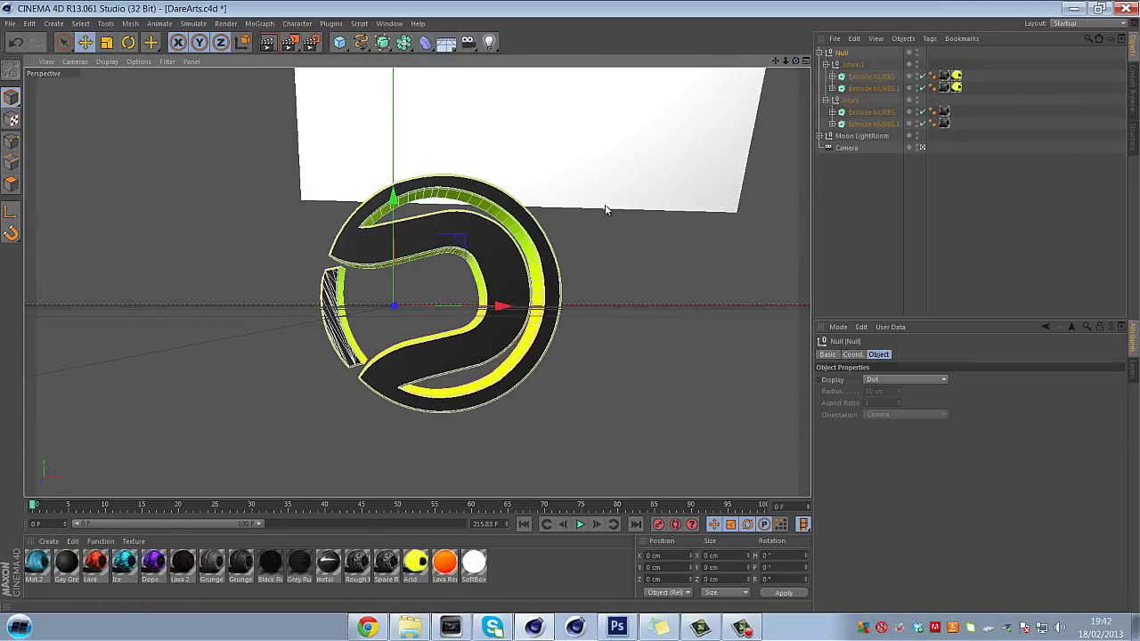
pyautogui.click(410, 627)
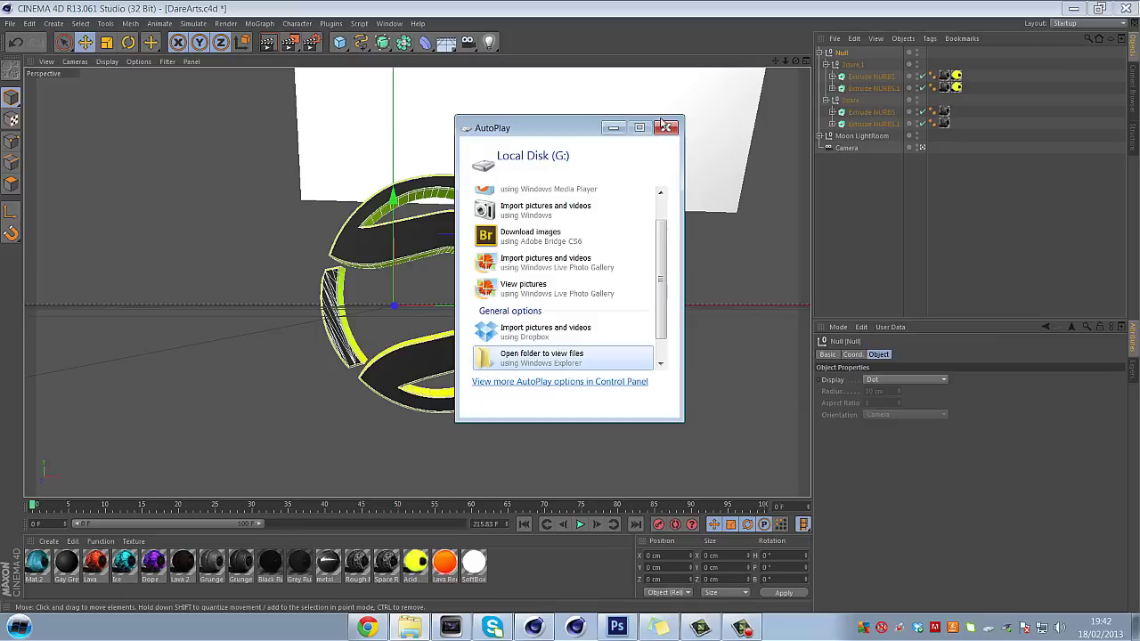
pyautogui.click(664, 123)
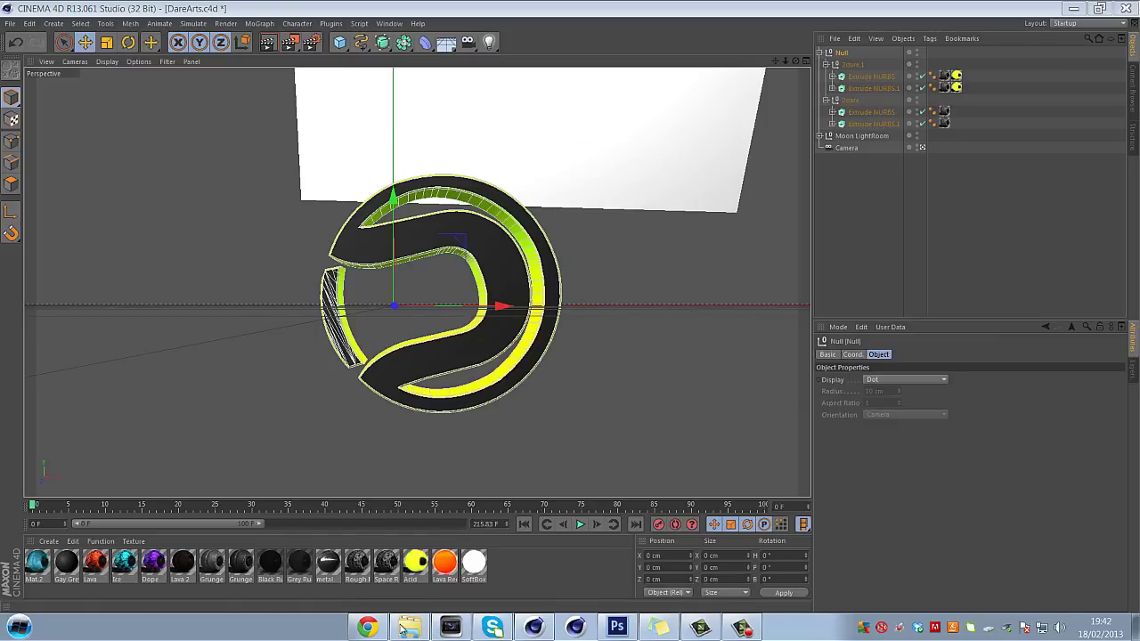
# Step: Switch to the browser to examine the Partner Banners reference image, and return to CINEMA 4D with nothing selected
pyautogui.click(370, 627)
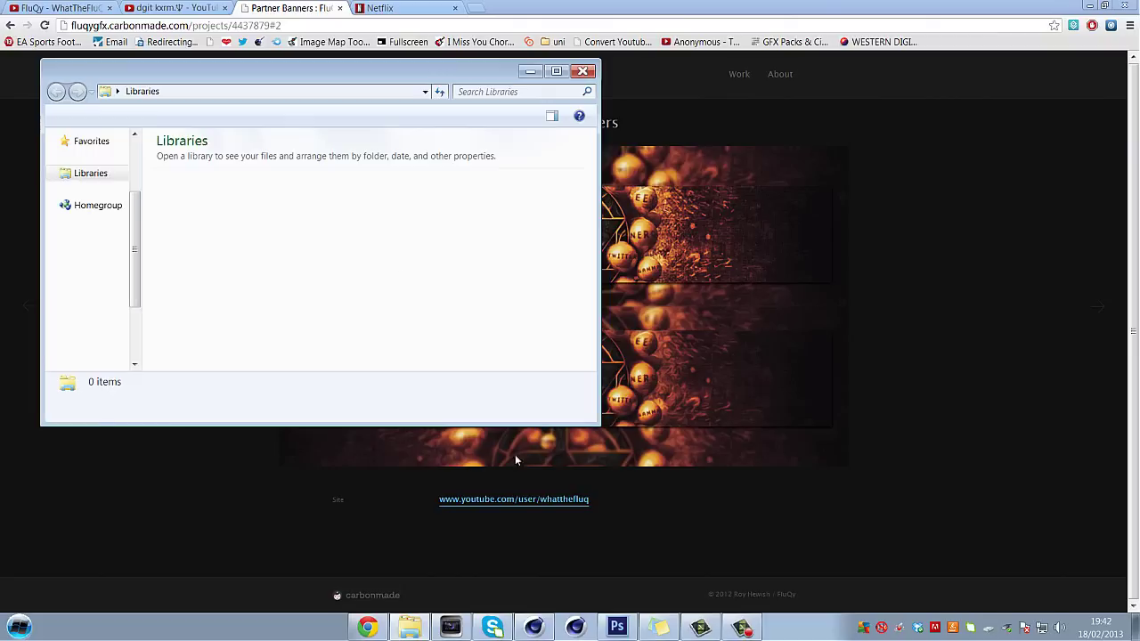
pyautogui.click(659, 192)
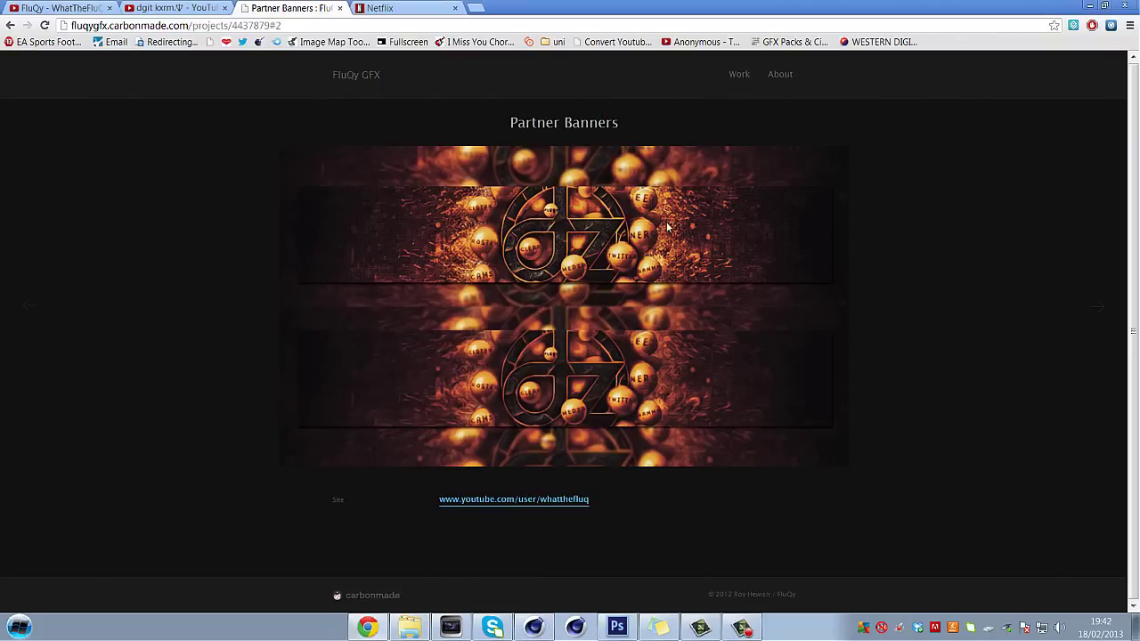
pyautogui.click(535, 627)
pyautogui.click(869, 233)
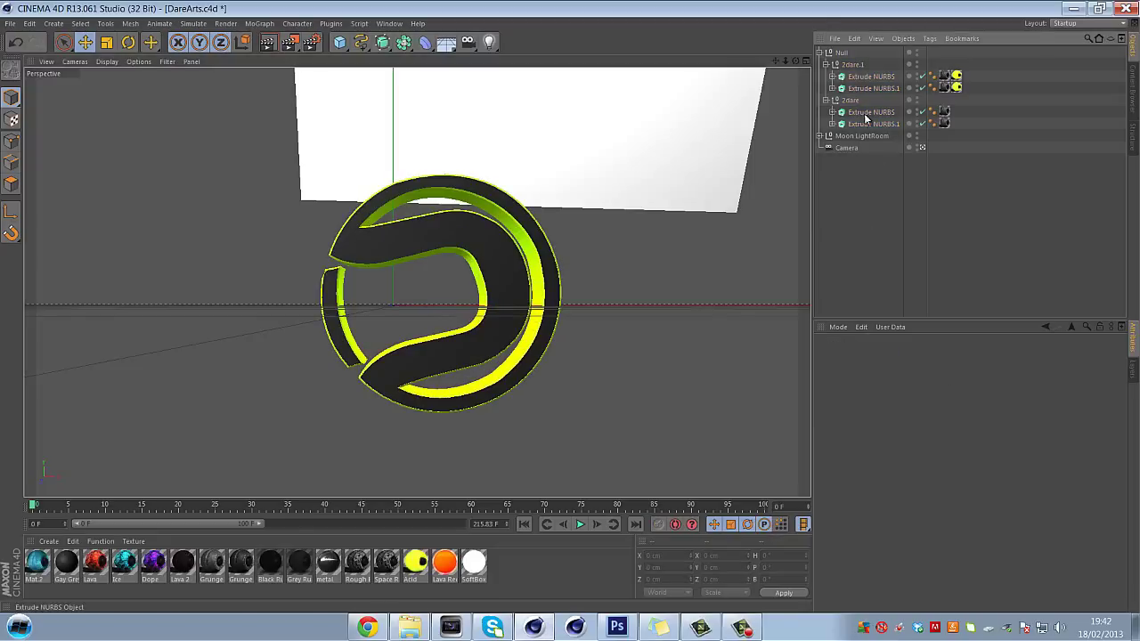
# Step: Collapse the logo's null group and add a sphere primitive with a 50 cm radius and 35 segments
pyautogui.click(819, 53)
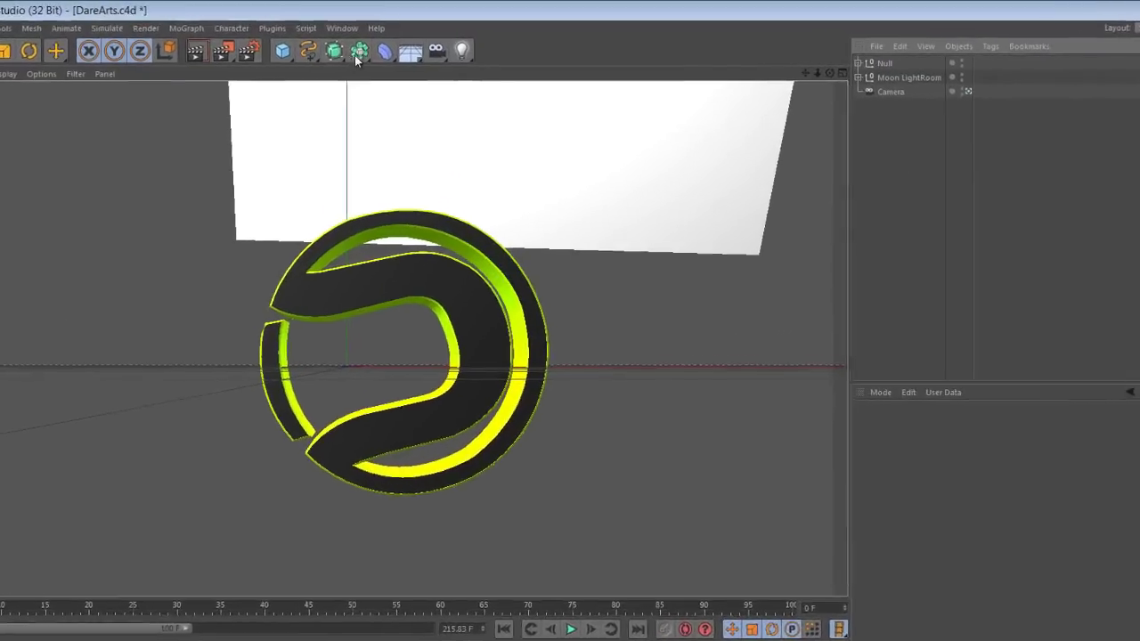
pyautogui.click(425, 41)
pyautogui.click(197, 62)
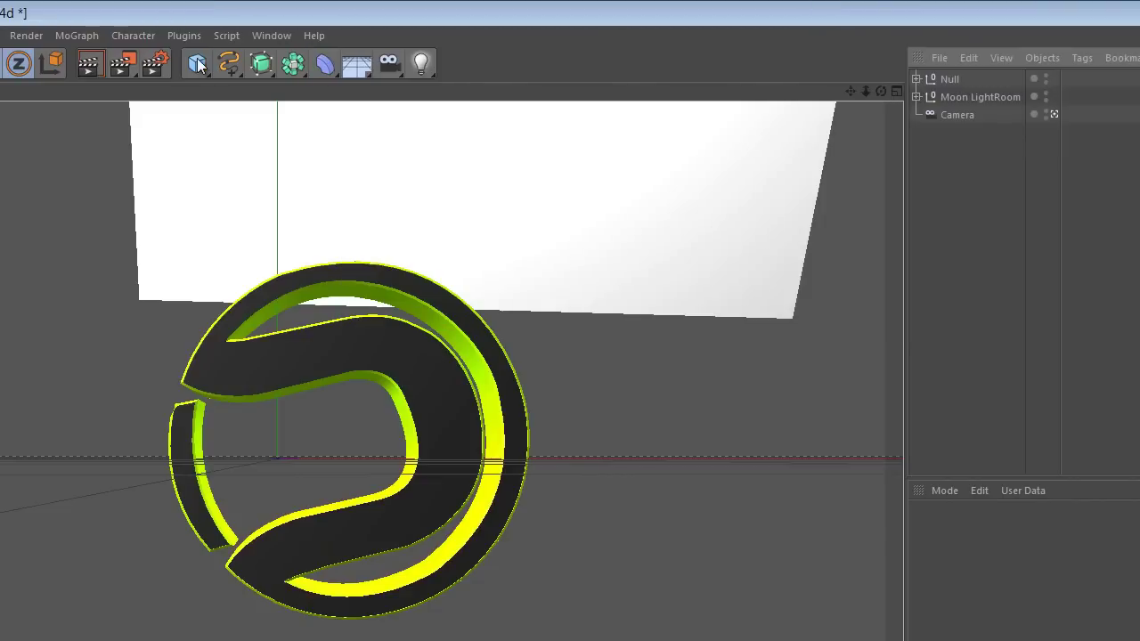
pyautogui.click(533, 122)
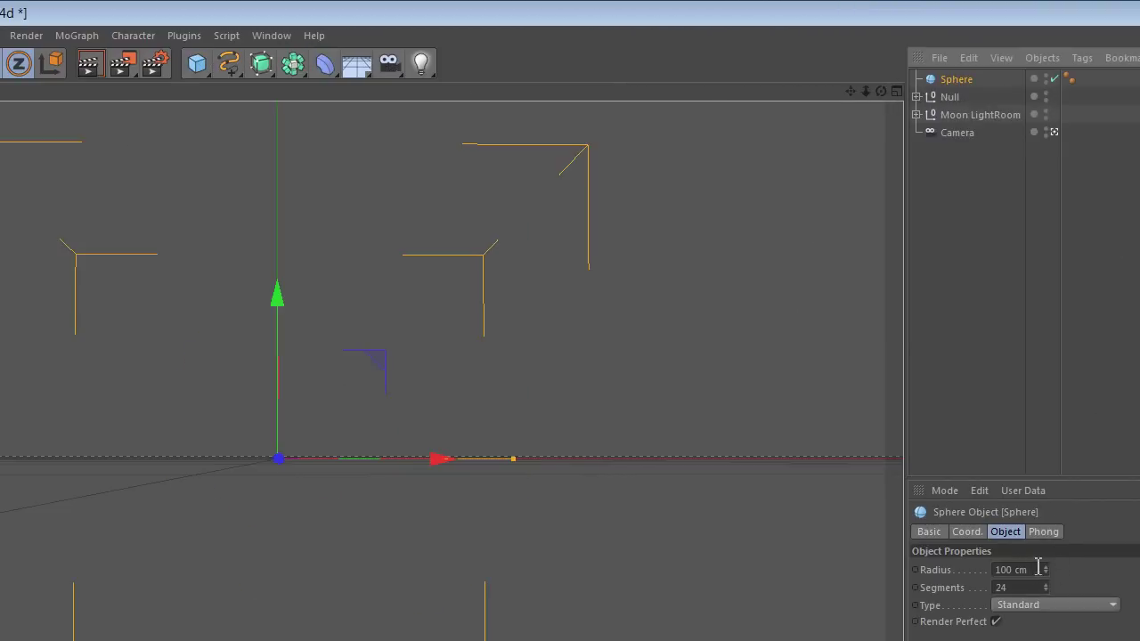
pyautogui.doubleClick(1038, 568)
pyautogui.write('50')
pyautogui.press('Return')
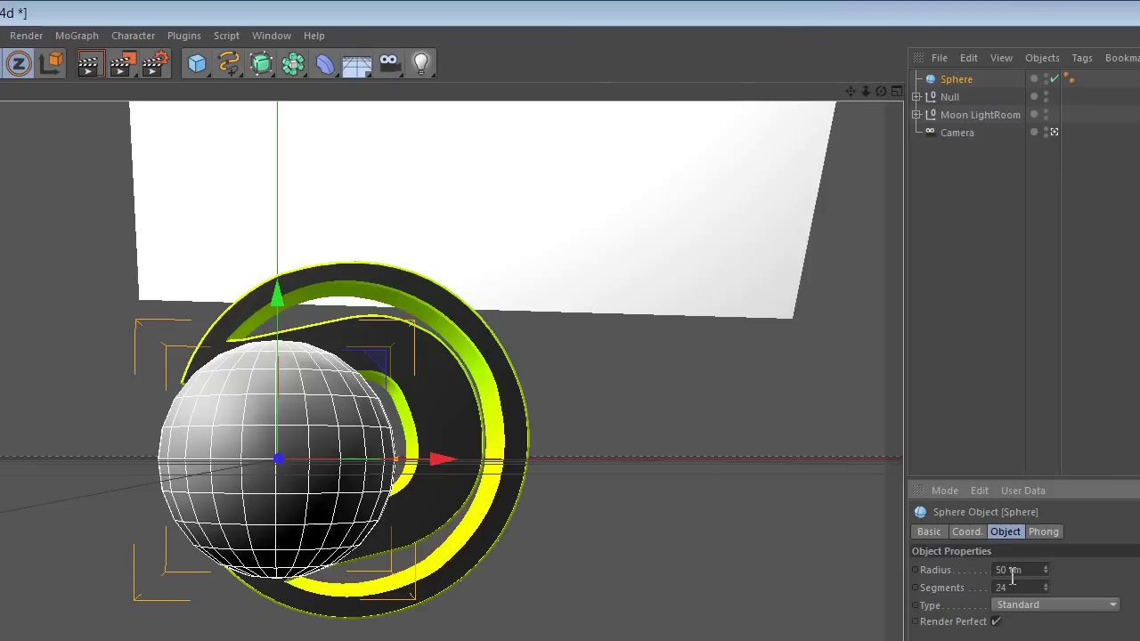
pyautogui.moveTo(1047, 588); pyautogui.dragTo(1046, 584)
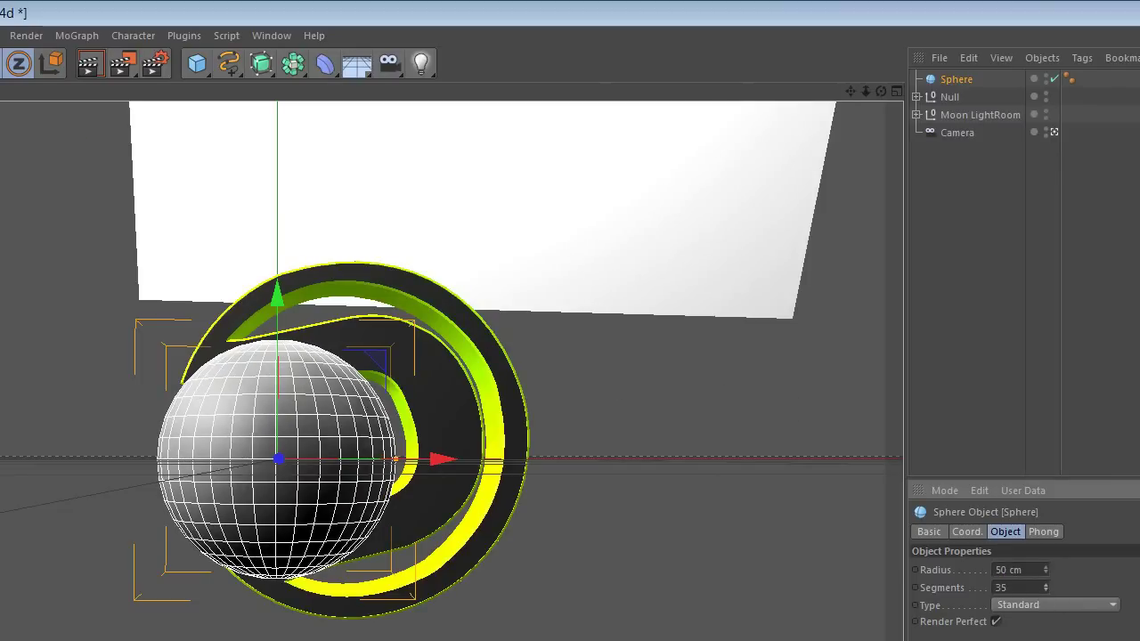
# Step: Add a MoGraph Cloner, nest the sphere inside it and select the Cloner
pyautogui.click(87, 36)
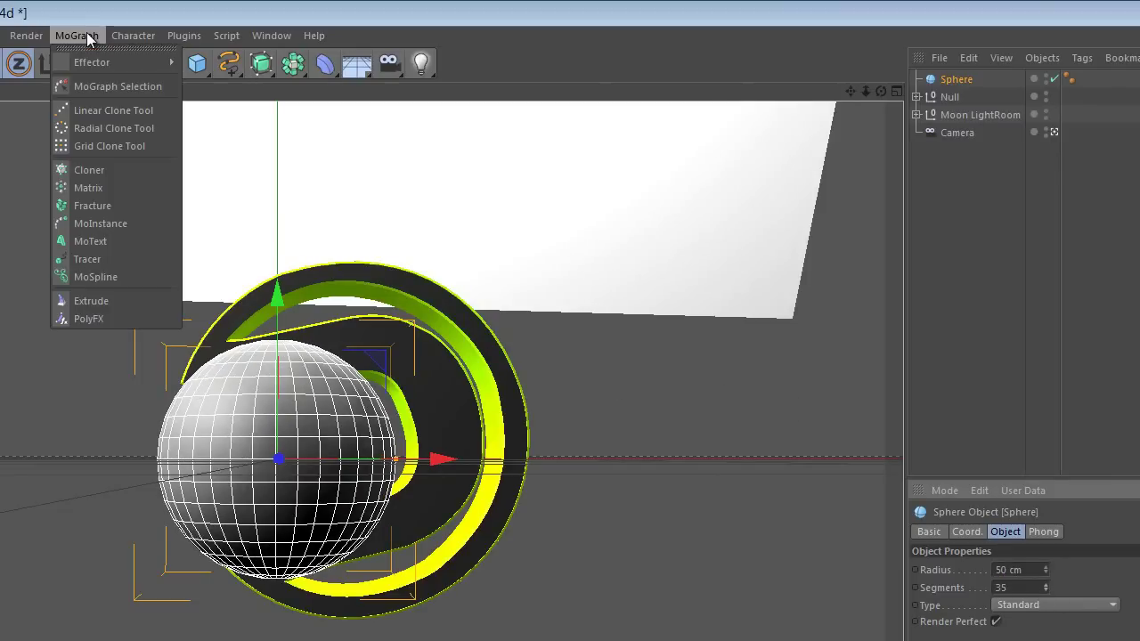
pyautogui.click(99, 169)
pyautogui.moveTo(953, 98); pyautogui.dragTo(952, 80)
pyautogui.click(951, 79)
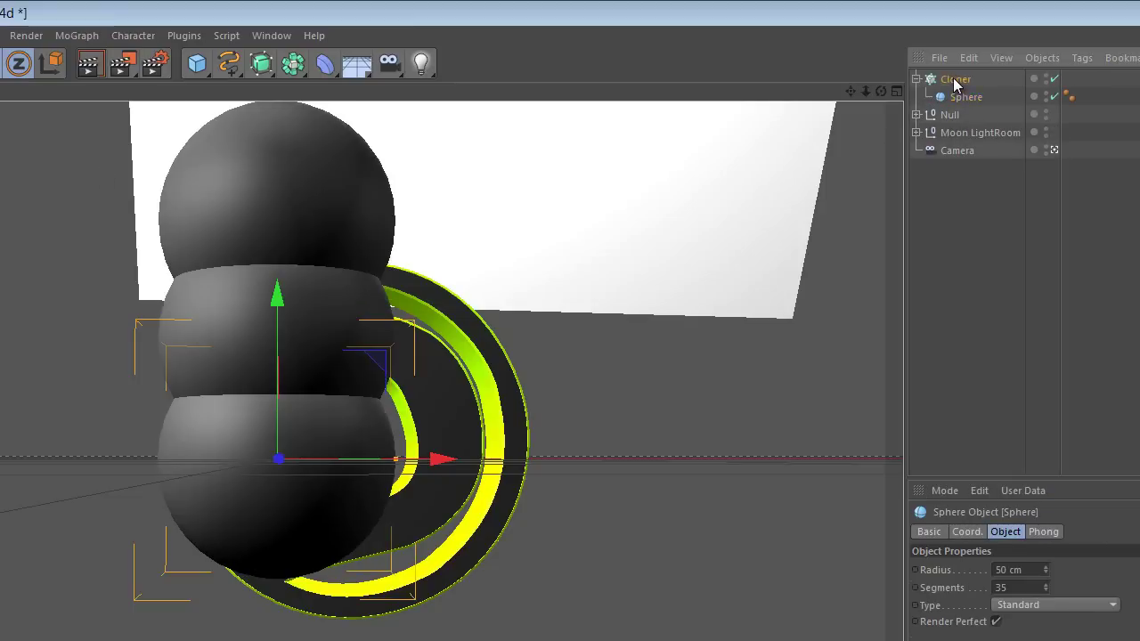
# Step: Set the Cloner's mode to Grid Array for the sphere clones
pyautogui.click(1030, 570)
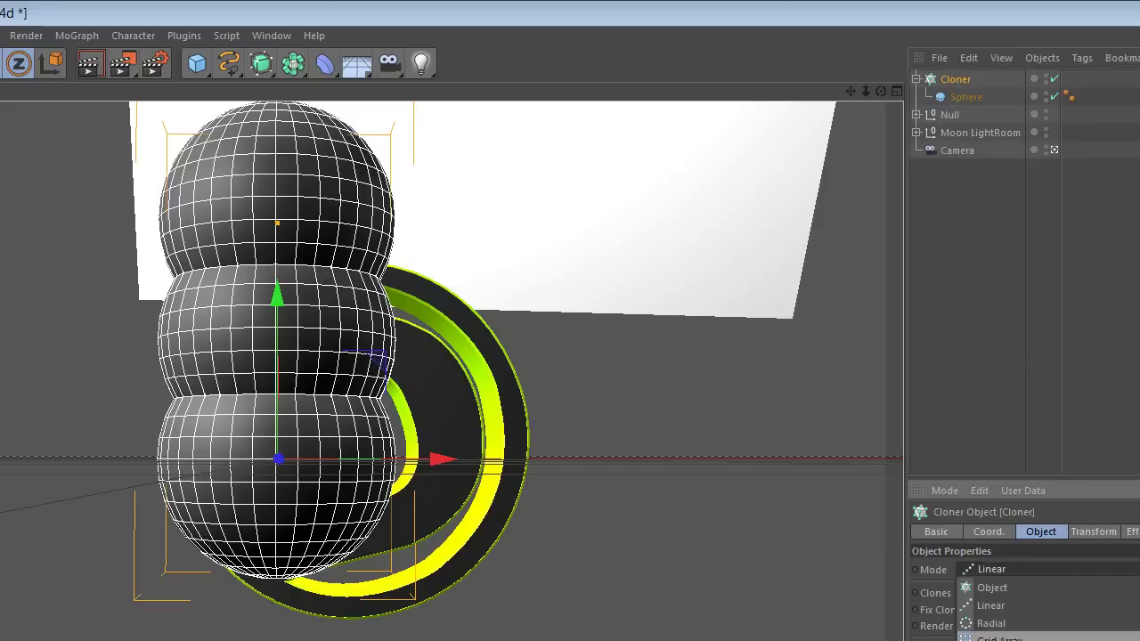
pyautogui.click(996, 638)
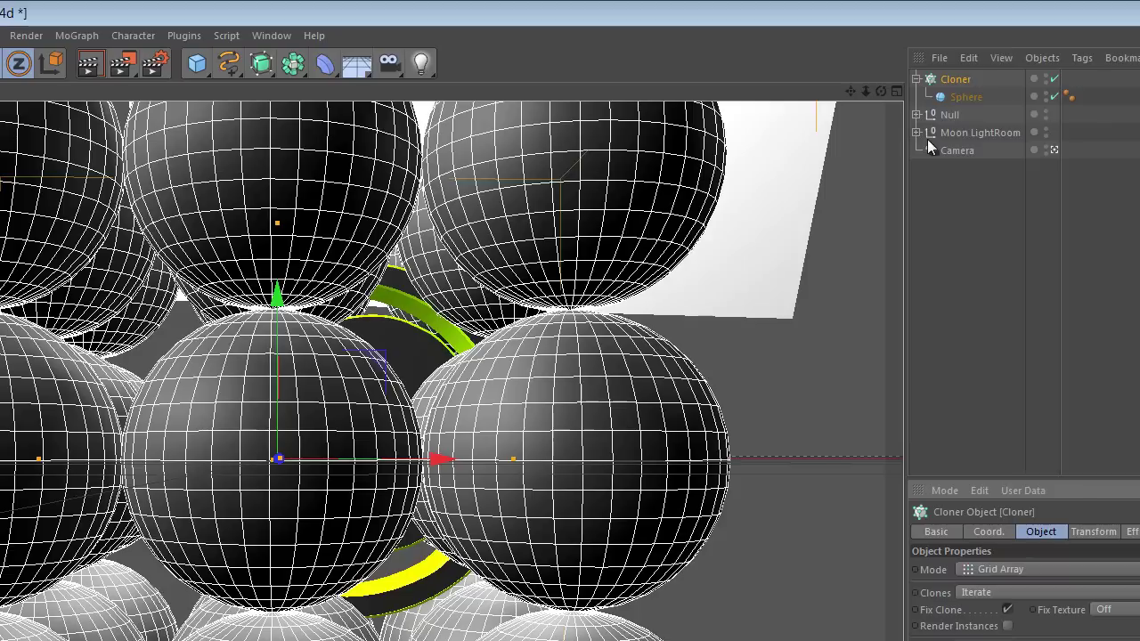
pyautogui.click(1008, 568)
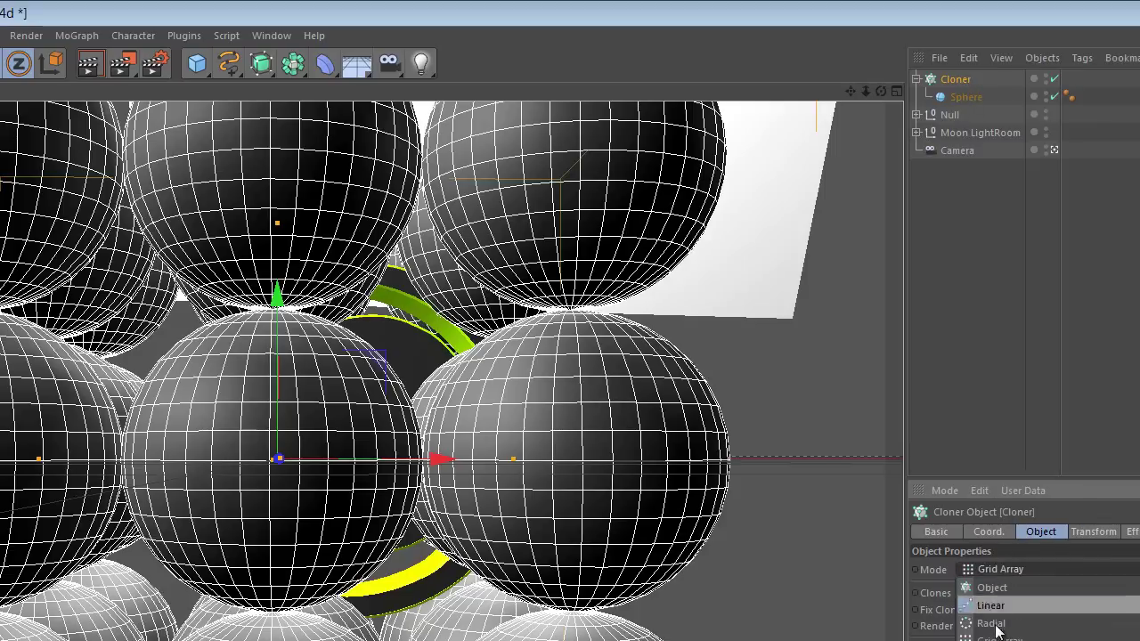
pyautogui.click(1003, 468)
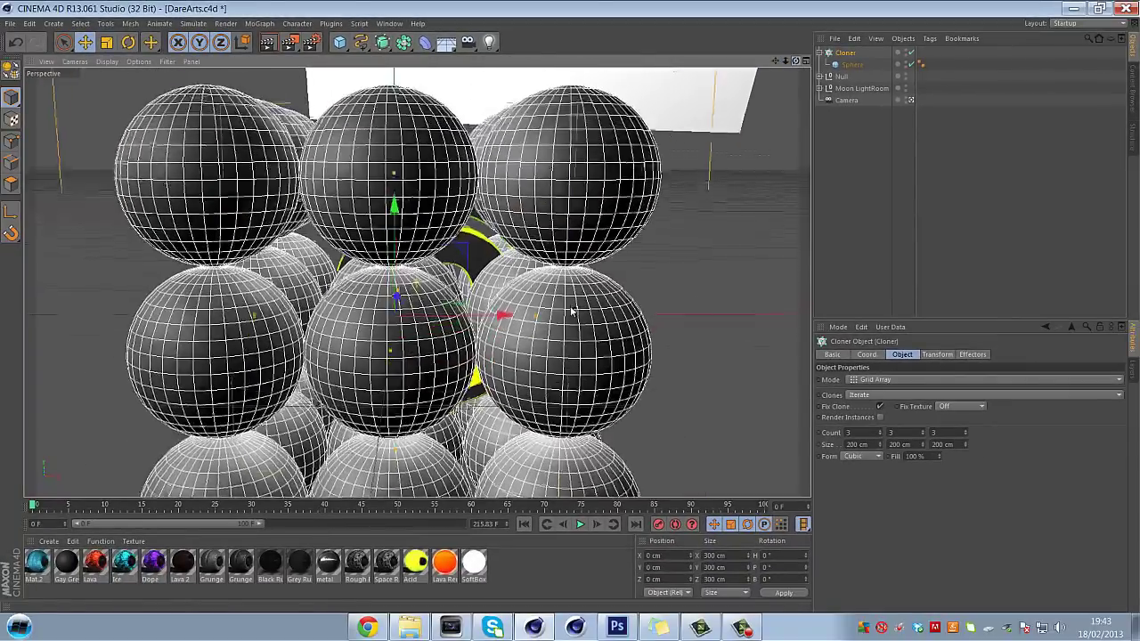
# Step: Add a Metaball object, nest the Cloner inside it and select the collapsed Metaball
pyautogui.click(820, 52)
pyautogui.moveTo(403, 43); pyautogui.dragTo(437, 96)
pyautogui.moveTo(841, 65); pyautogui.dragTo(852, 55)
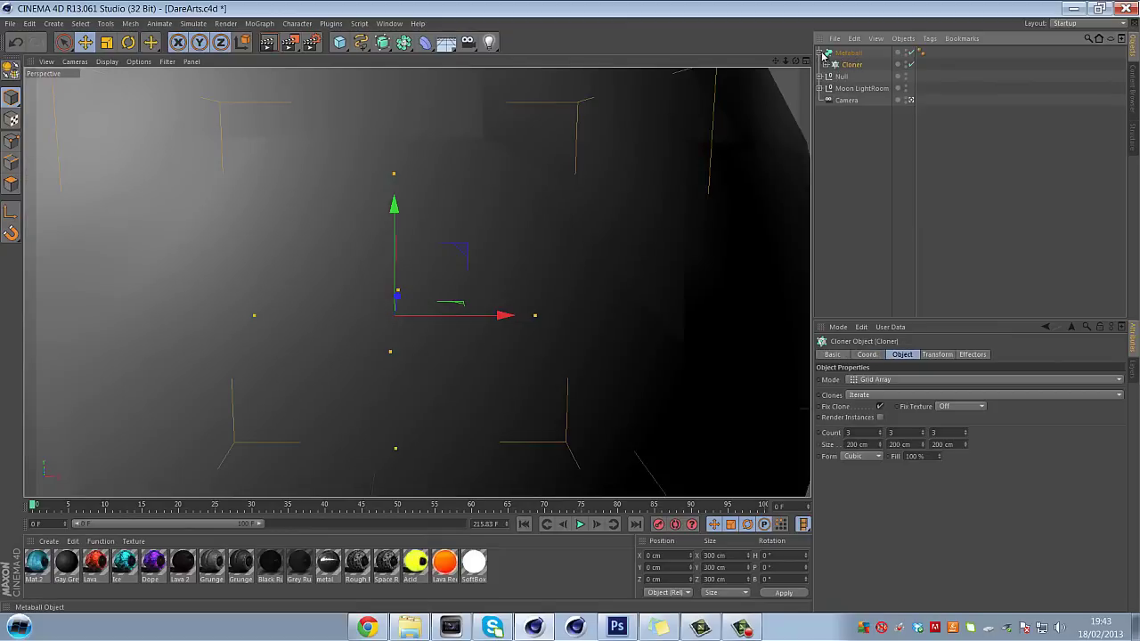
pyautogui.click(822, 54)
pyautogui.scroll(-8, 613, 217)
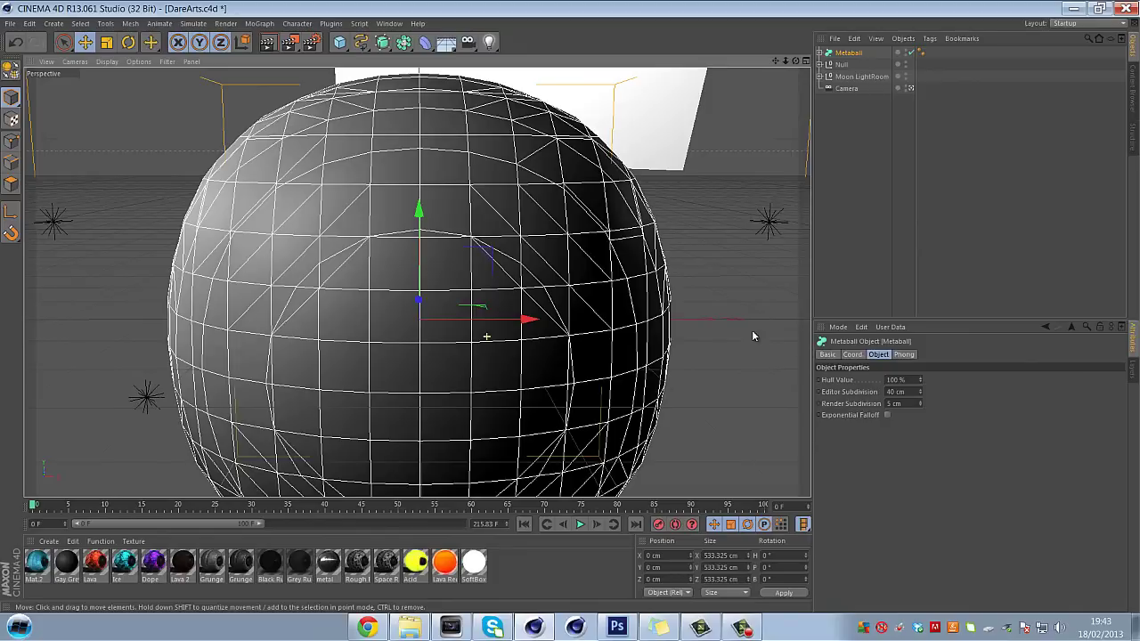
# Step: Set the Metaball's editor subdivision to 7 cm and raise its hull value to 409 %
pyautogui.click(913, 392)
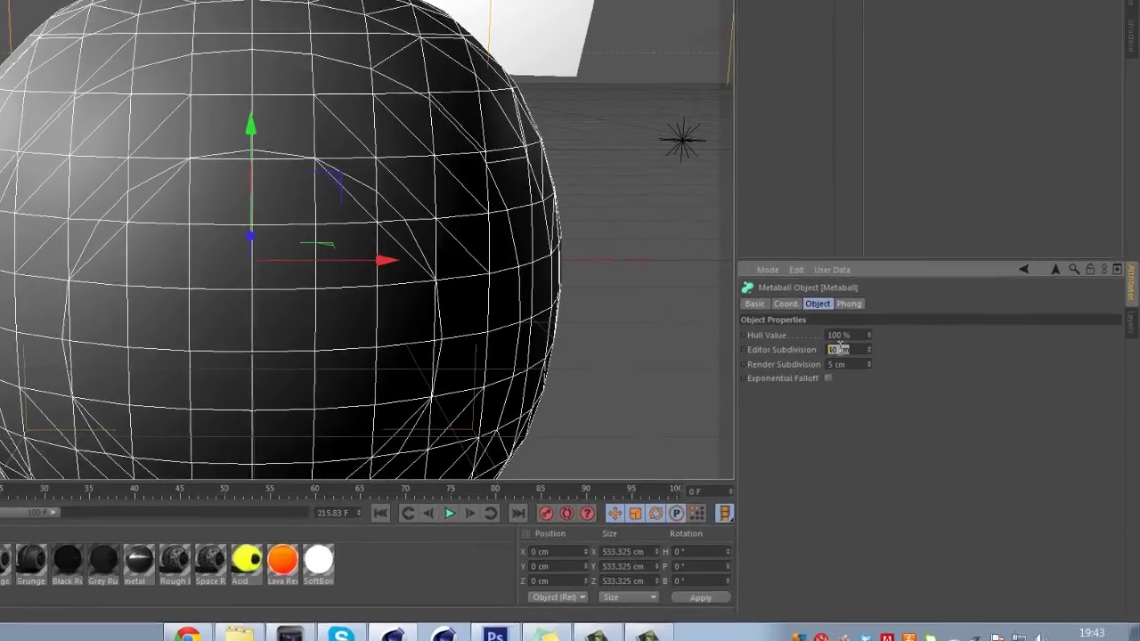
pyautogui.press('BackSpace')
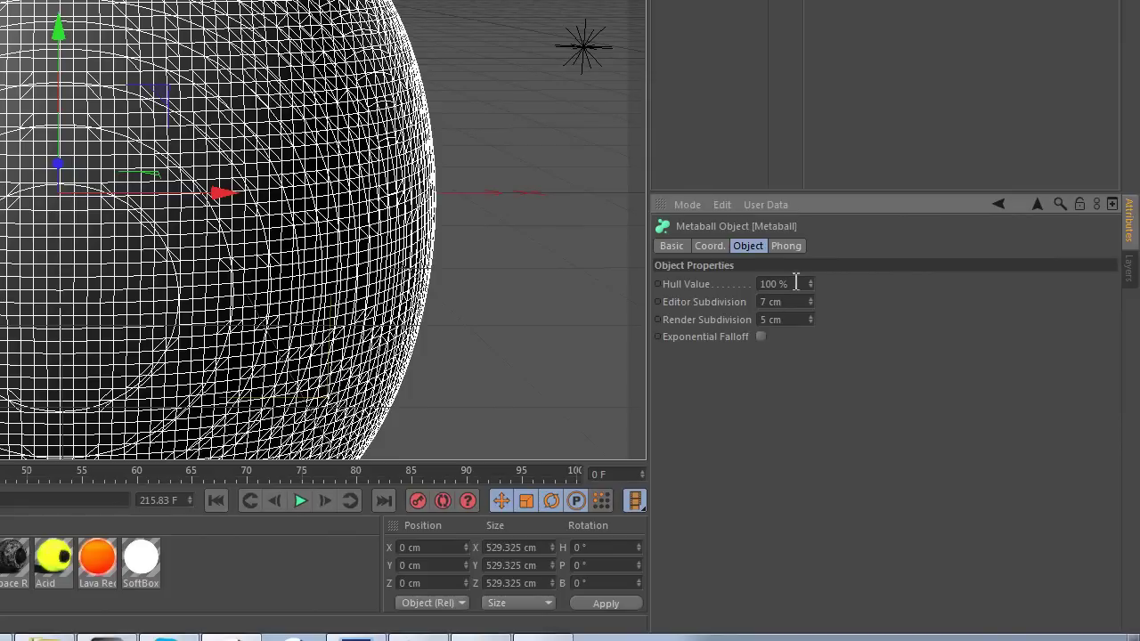
pyautogui.moveTo(812, 290); pyautogui.dragTo(929, 1)
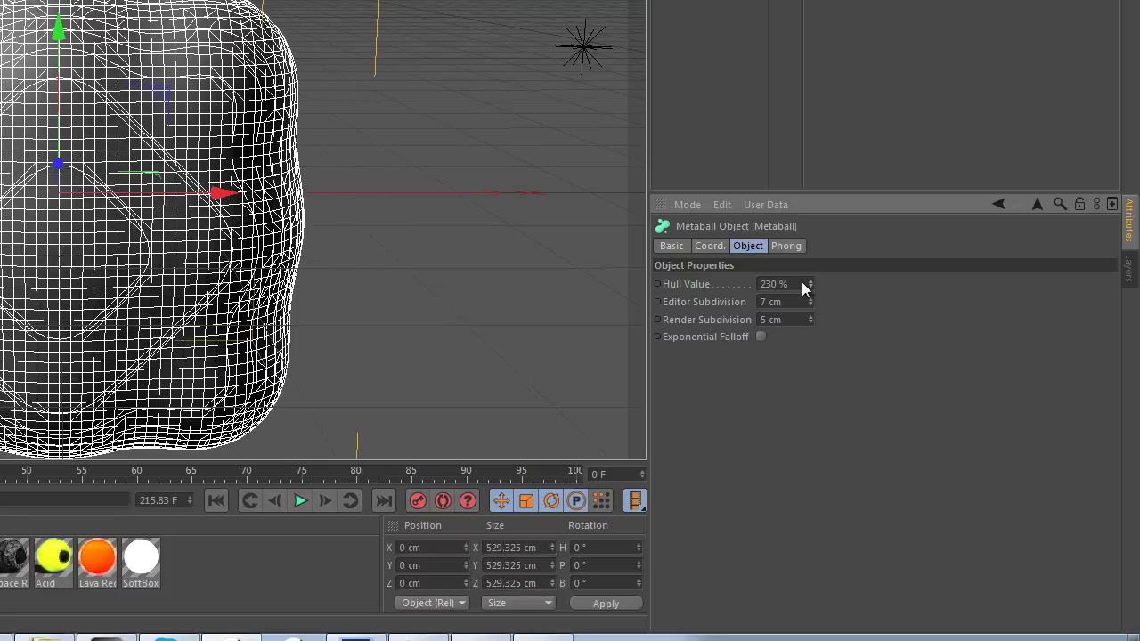
pyautogui.moveTo(809, 284); pyautogui.dragTo(831, 308)
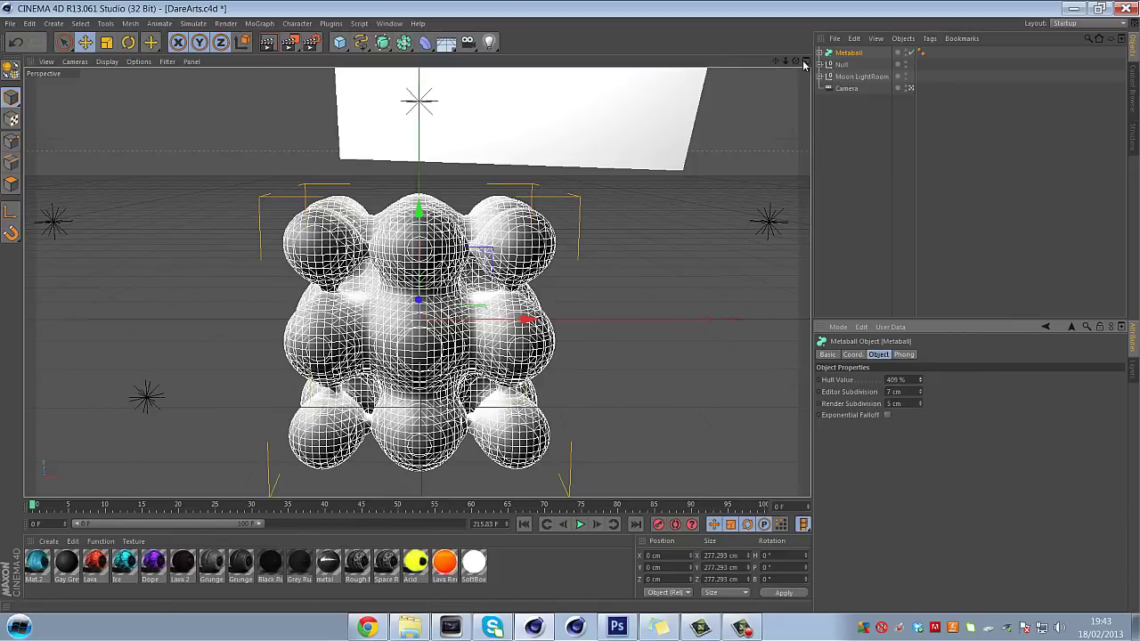
# Step: Select the Cloner inside the Metaball and apply a MoGraph Random effector to it
pyautogui.moveTo(796, 61); pyautogui.dragTo(570, 304)
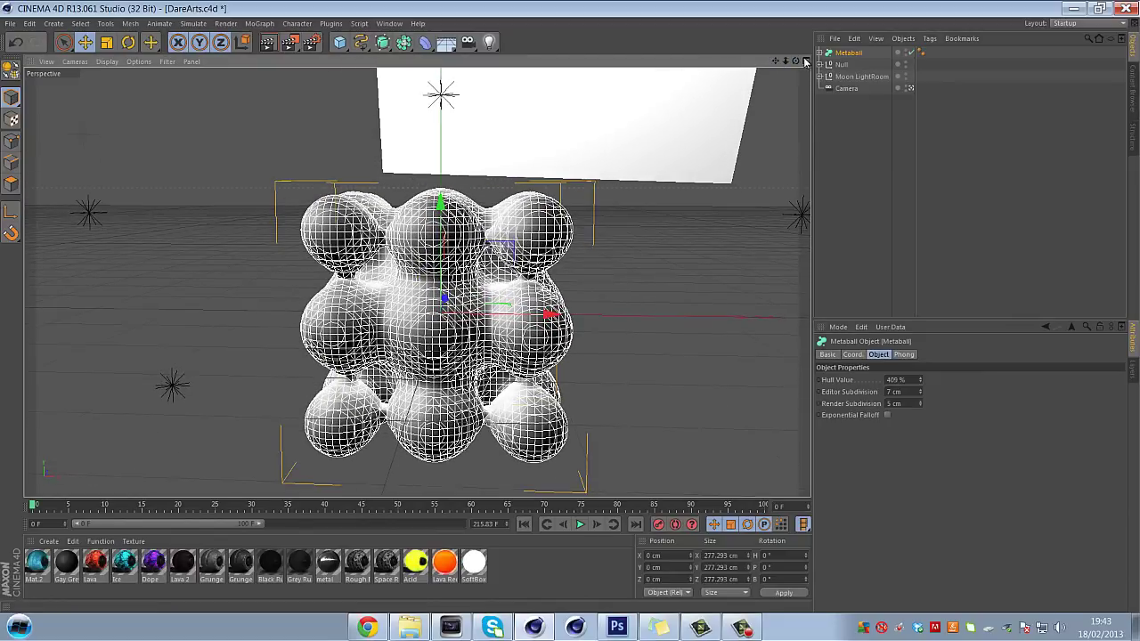
pyautogui.click(820, 54)
pyautogui.click(850, 65)
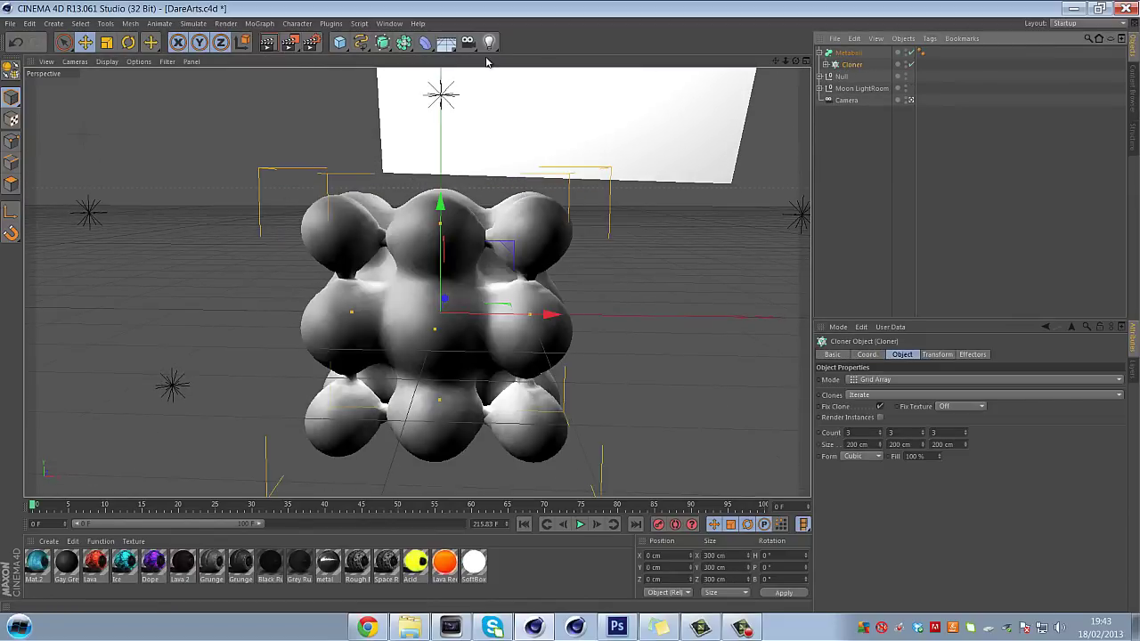
pyautogui.click(265, 24)
pyautogui.moveTo(267, 39)
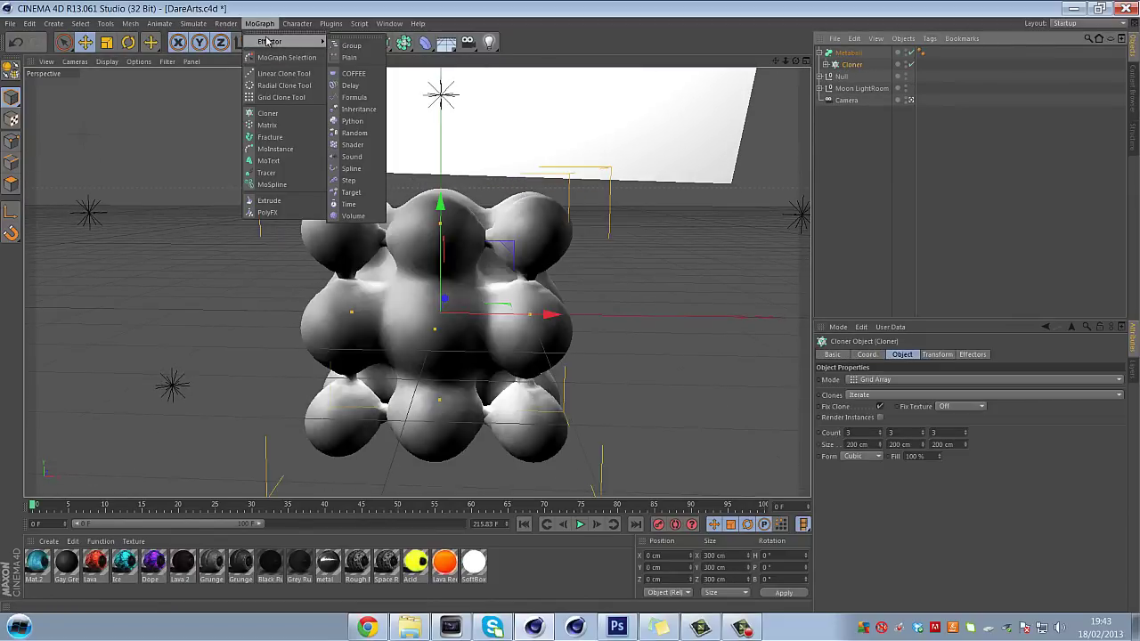
pyautogui.click(368, 132)
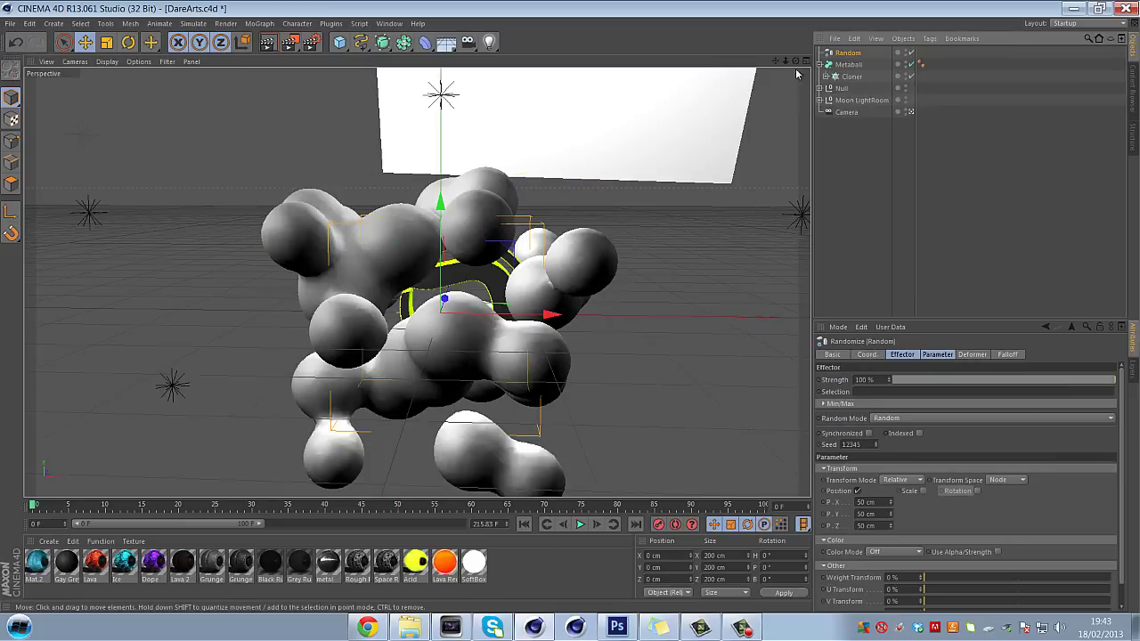
pyautogui.moveTo(775, 62); pyautogui.dragTo(570, 276)
pyautogui.scroll(2, 481, 293)
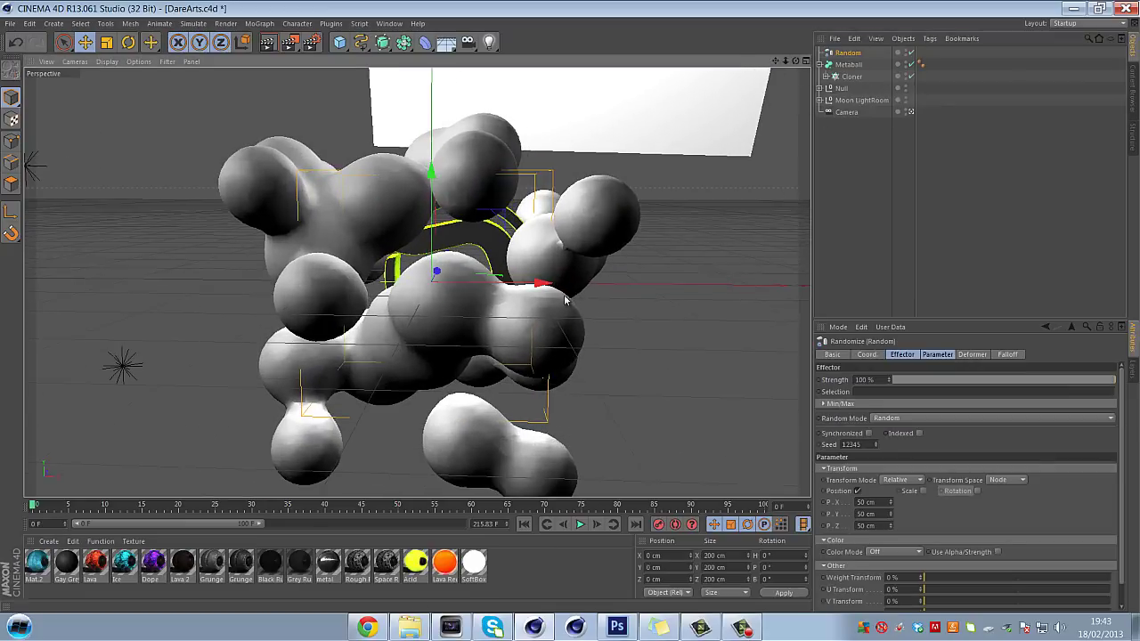
# Step: Enable uniform scale variation in the Random effector's transform parameters and set the scale to 0.51
pyautogui.click(972, 355)
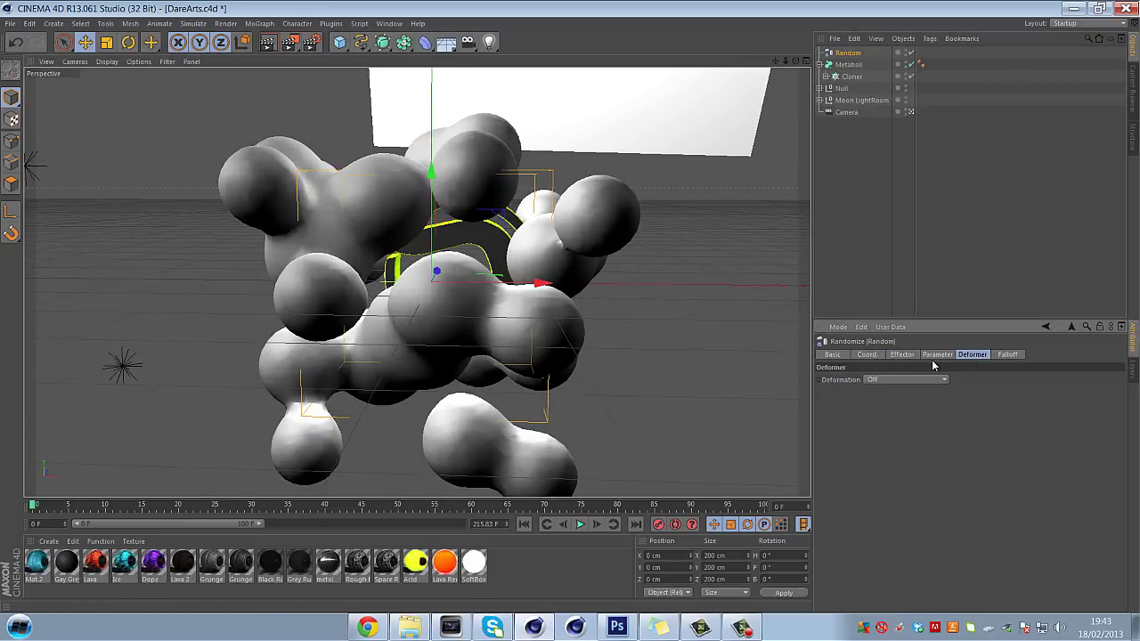
pyautogui.click(941, 355)
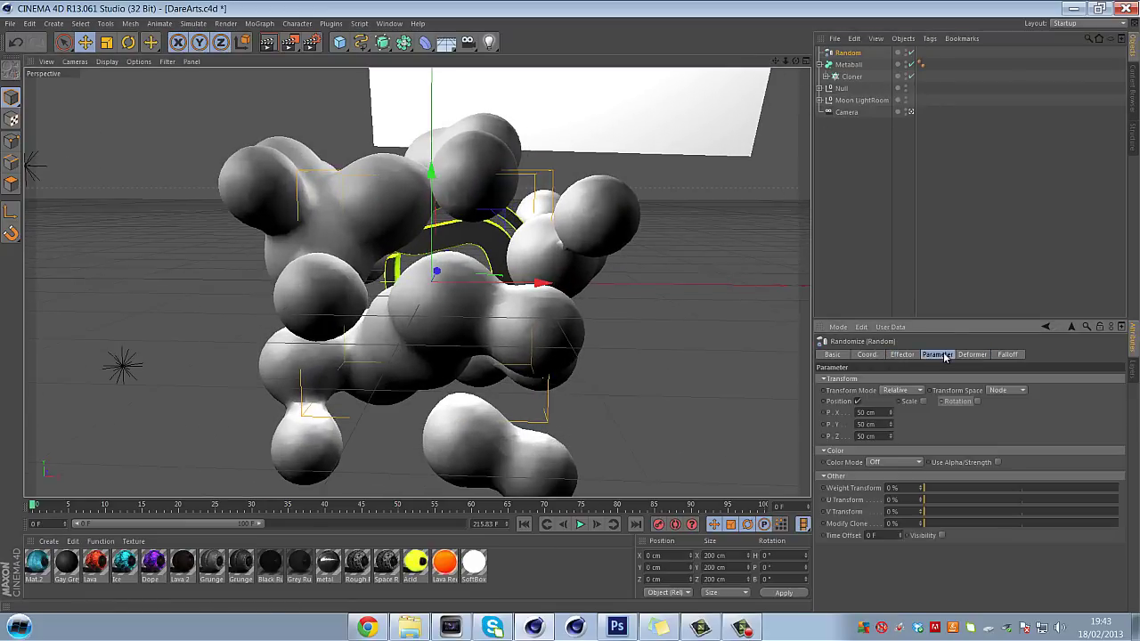
pyautogui.click(923, 401)
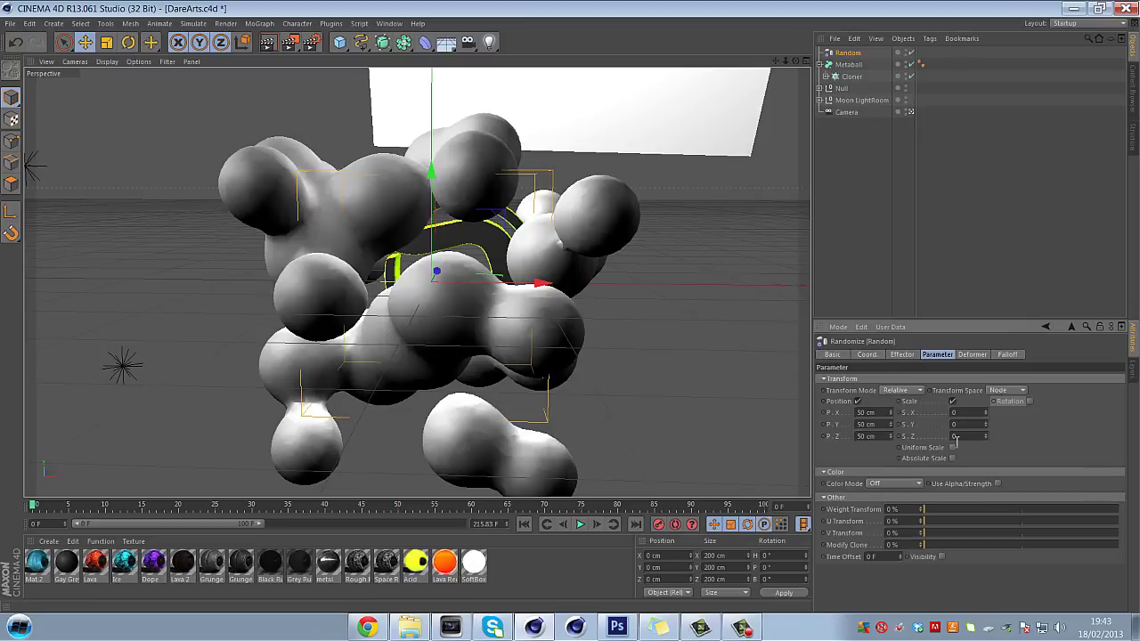
pyautogui.click(953, 448)
pyautogui.moveTo(988, 414)
pyautogui.mouseDown()
pyautogui.moveTo(988, 396)
pyautogui.moveTo(988, 411)
pyautogui.mouseUp()
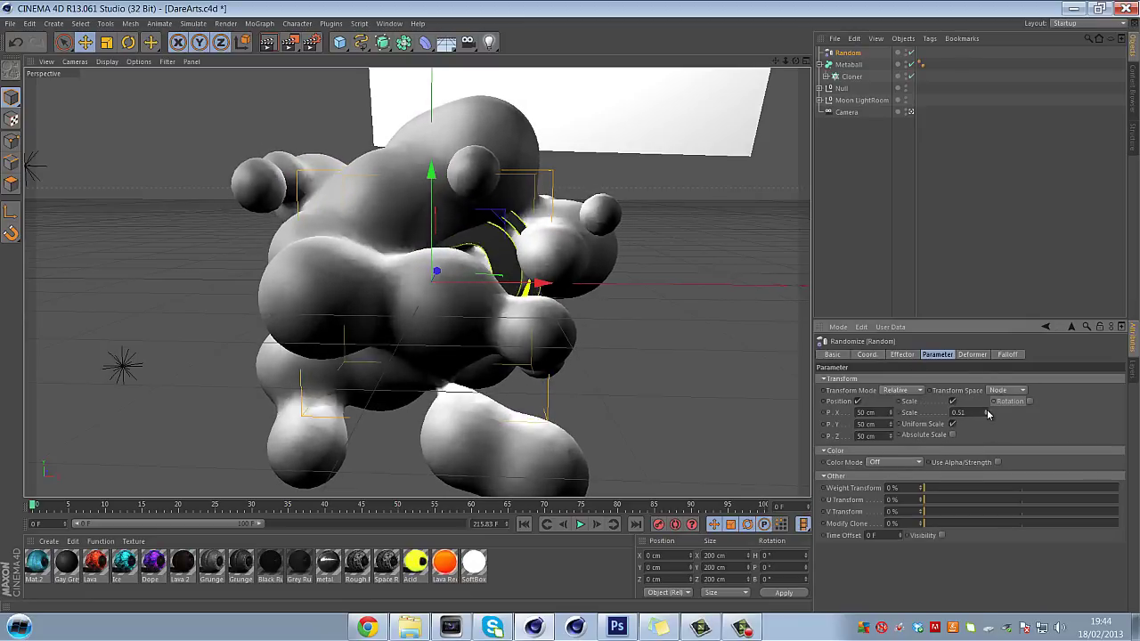
# Step: Nest the Random effector under the Metaball, collapse the Metaball hierarchy and select it
pyautogui.moveTo(847, 51); pyautogui.dragTo(846, 65)
pyautogui.click(821, 52)
pyautogui.click(846, 56)
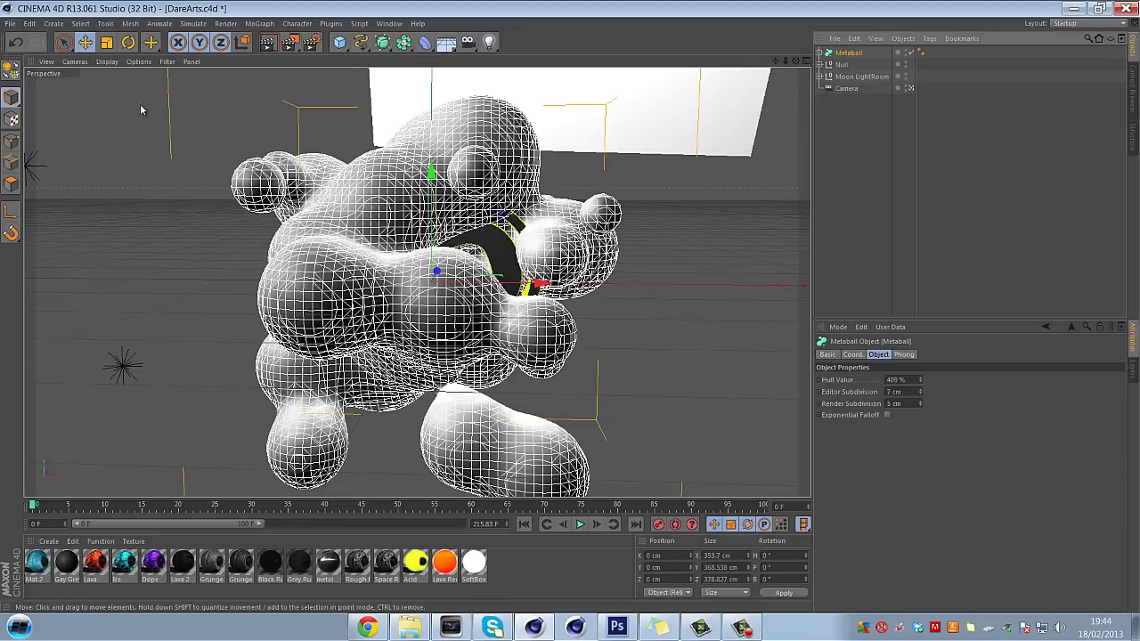
# Step: Scale the Metaball down uniformly to about 144 × 150 × 154 cm and move it about 37 cm along Z into the logo
pyautogui.click(106, 42)
pyautogui.moveTo(428, 276); pyautogui.dragTo(333, 287)
pyautogui.scroll(5, 488, 262)
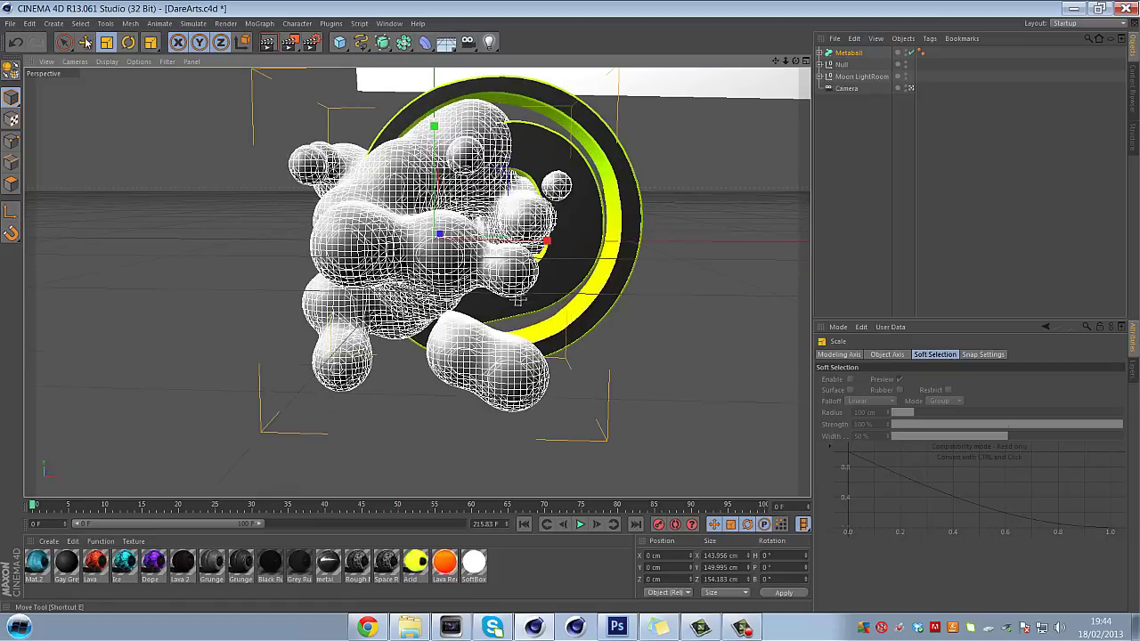
pyautogui.click(86, 42)
pyautogui.moveTo(442, 234)
pyautogui.mouseDown()
pyautogui.moveTo(455, 207)
pyautogui.moveTo(440, 230)
pyautogui.mouseUp()
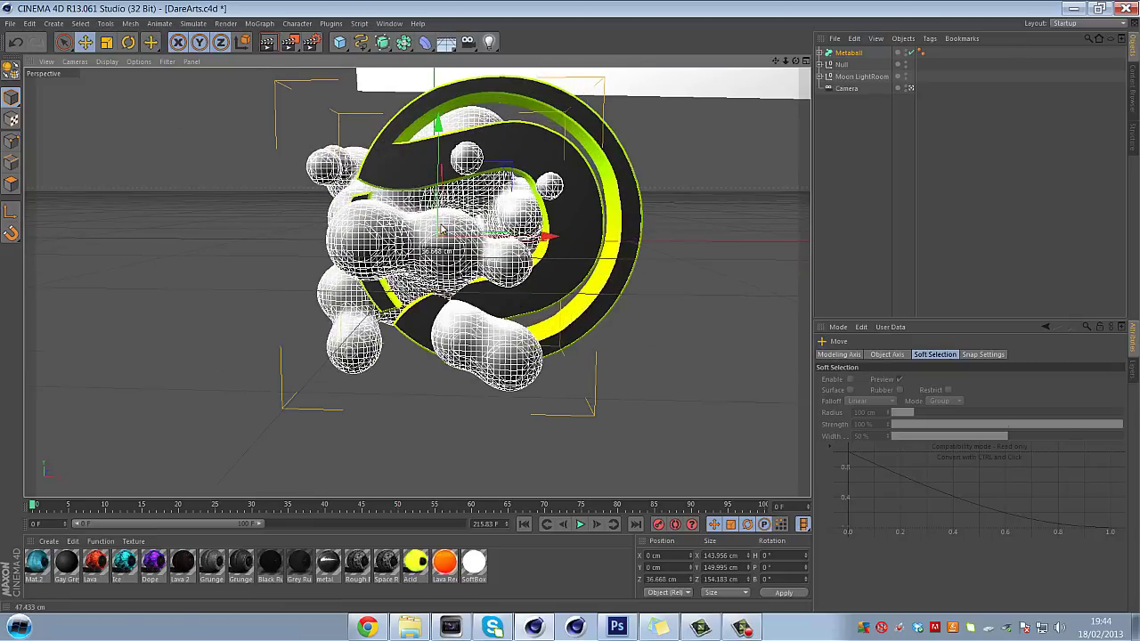
# Step: Move the Metaball about 30 cm along X, apply the Acid material to it and select it again
pyautogui.moveTo(544, 235); pyautogui.dragTo(611, 239)
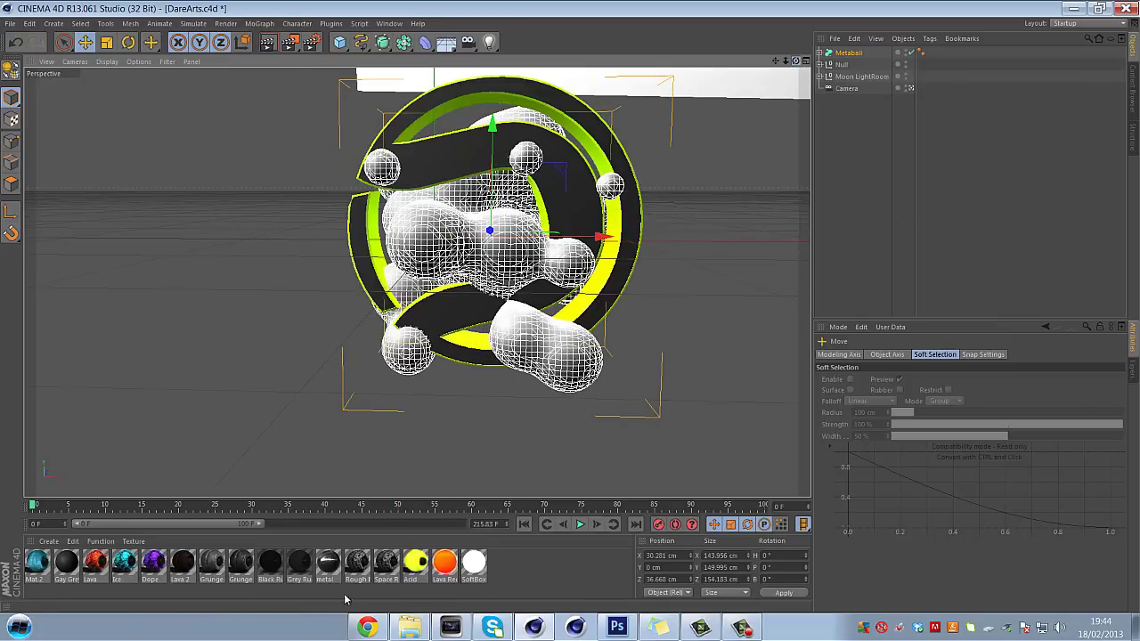
pyautogui.moveTo(874, 85); pyautogui.dragTo(824, 111)
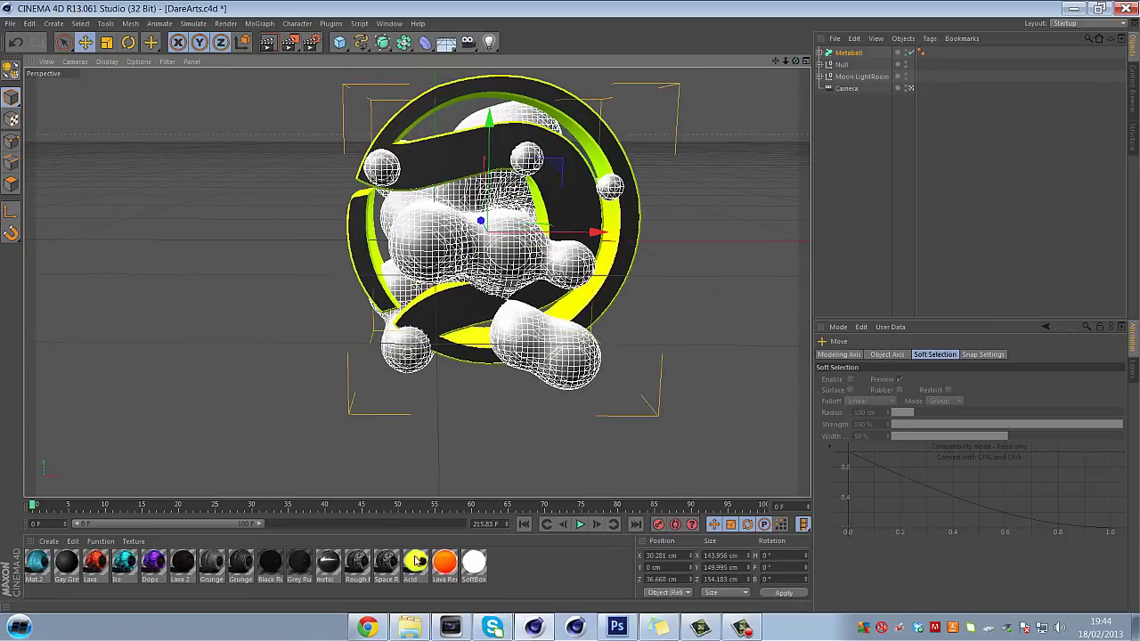
pyautogui.moveTo(857, 54); pyautogui.dragTo(859, 54)
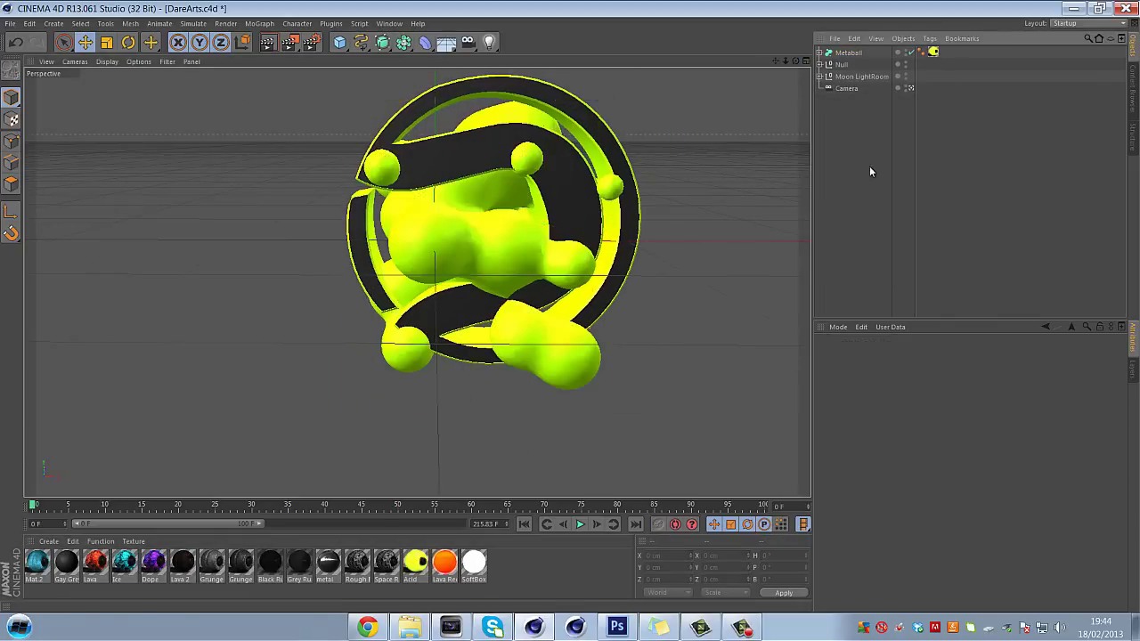
pyautogui.click(524, 170)
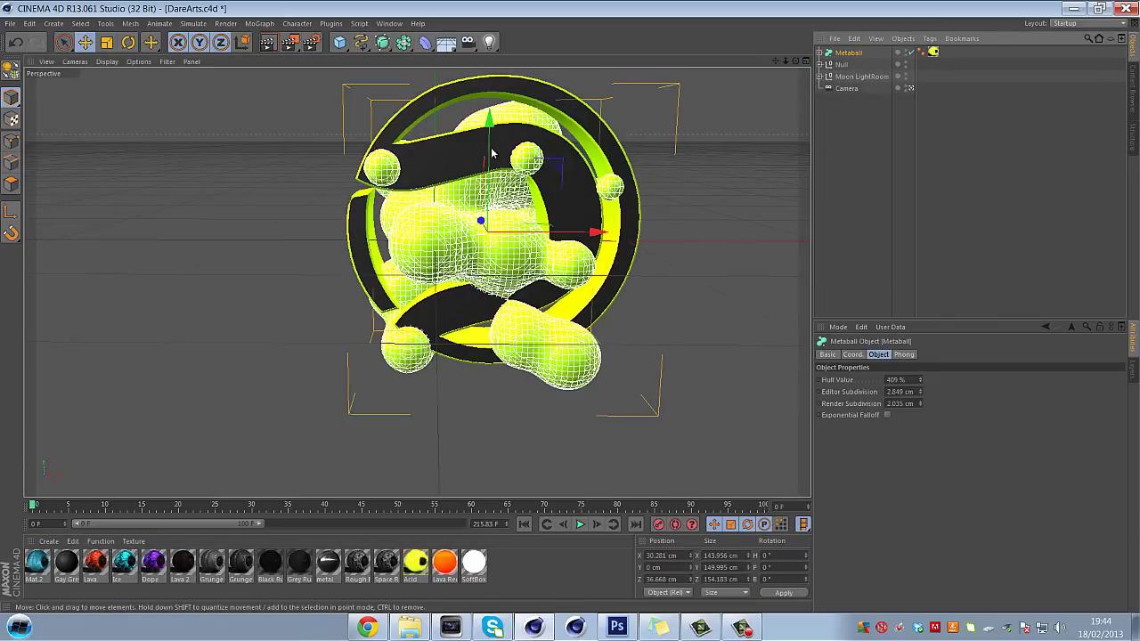
# Step: Scale the Metaball down uniformly to about three quarters of its size and move it up within the logo
pyautogui.moveTo(492, 153); pyautogui.dragTo(491, 139)
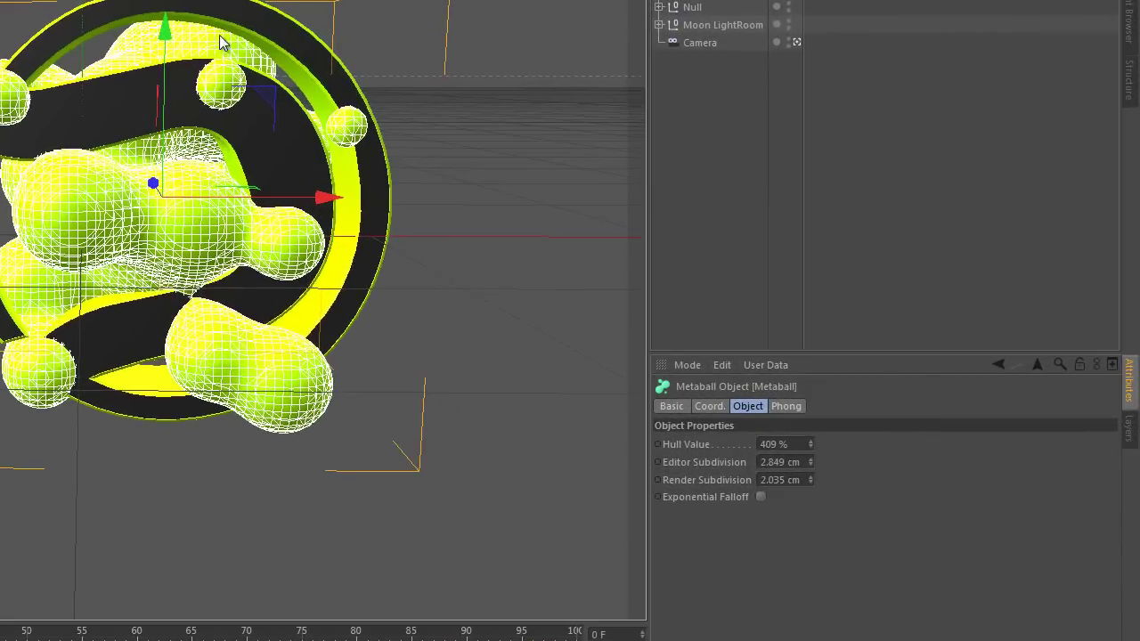
pyautogui.press('t')
pyautogui.moveTo(267, 115); pyautogui.dragTo(43, 123)
pyautogui.press('e')
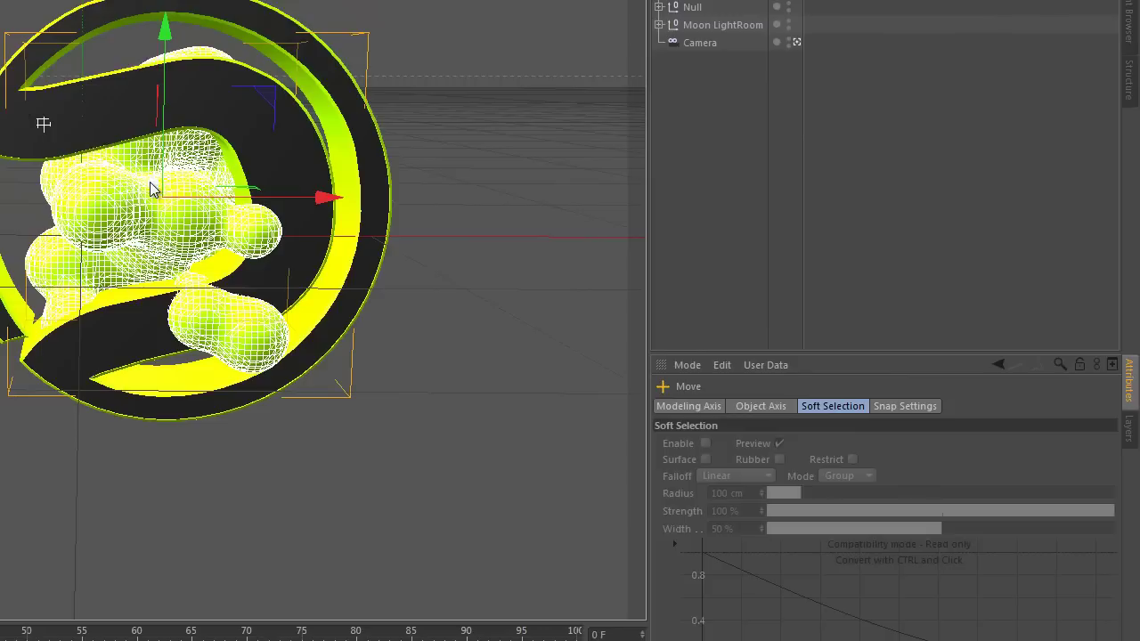
pyautogui.hotkey('ctrl', 'z')
pyautogui.moveTo(159, 183); pyautogui.dragTo(153, 150)
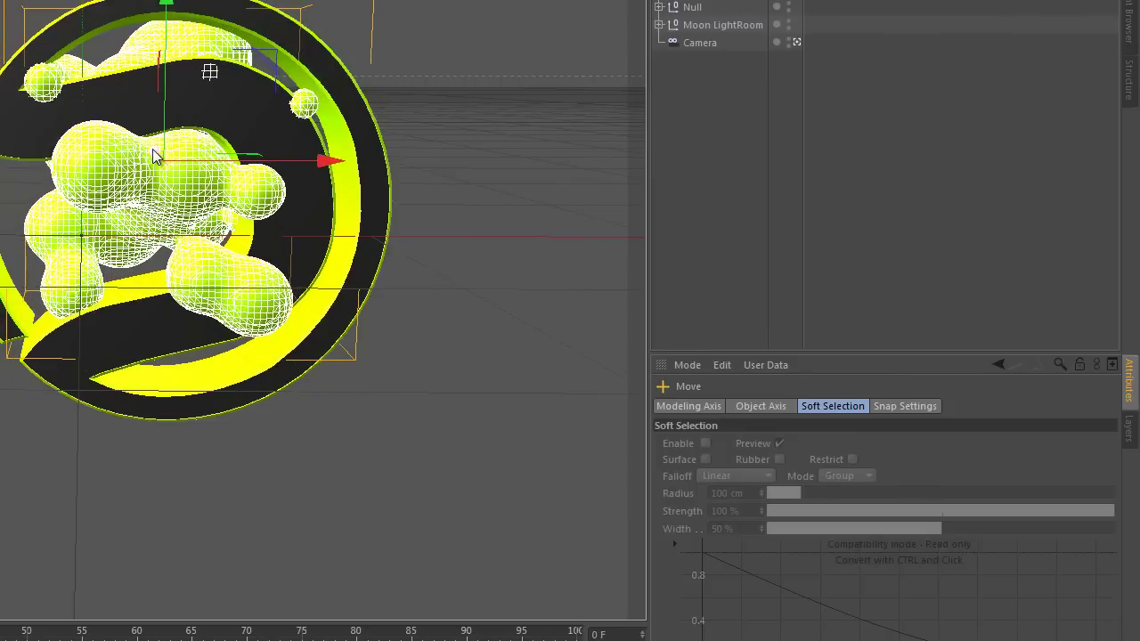
# Step: Duplicate the Metaball and move the copy down and slightly along X, to about X 39 cm
pyautogui.hotkey('ctrl', 'c')
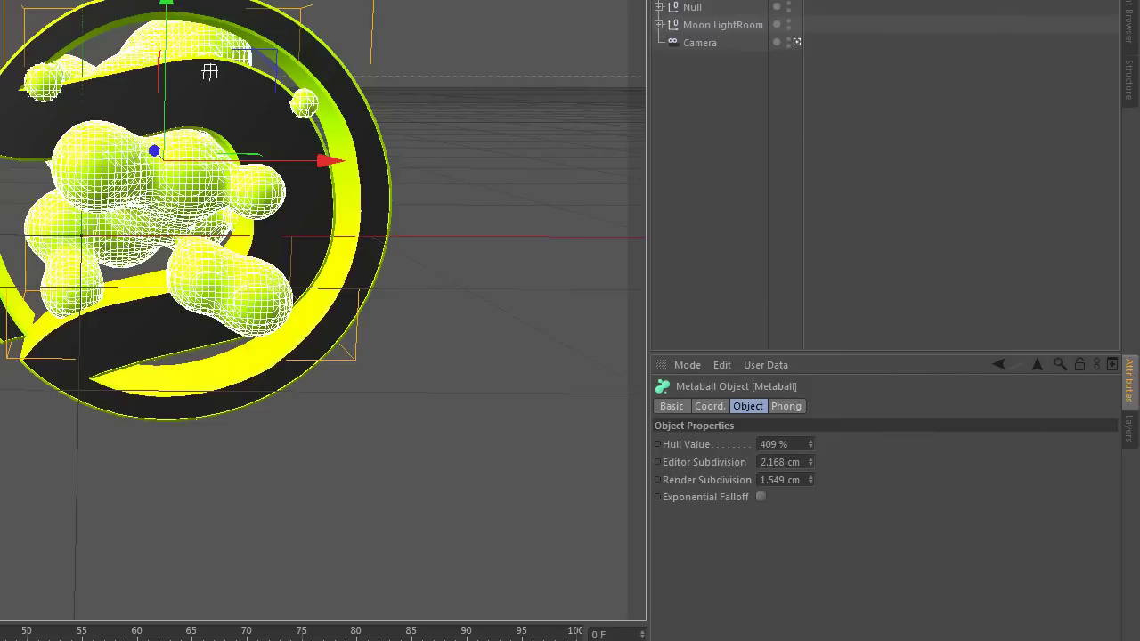
pyautogui.hotkey('ctrl', 'v')
pyautogui.moveTo(166, 82); pyautogui.dragTo(160, 152)
pyautogui.moveTo(338, 228); pyautogui.dragTo(358, 227)
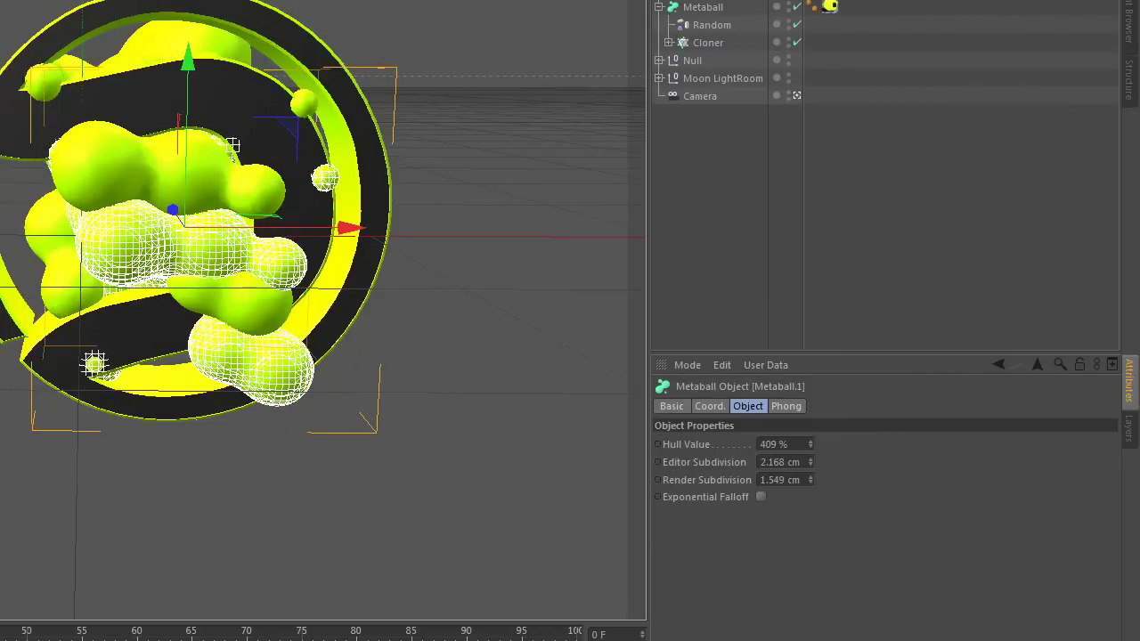
# Step: Set the seed of the copied Metaball's Random effector to 12347 and move the copy to about Y -23 cm and Z 38 cm
pyautogui.click(712, 25)
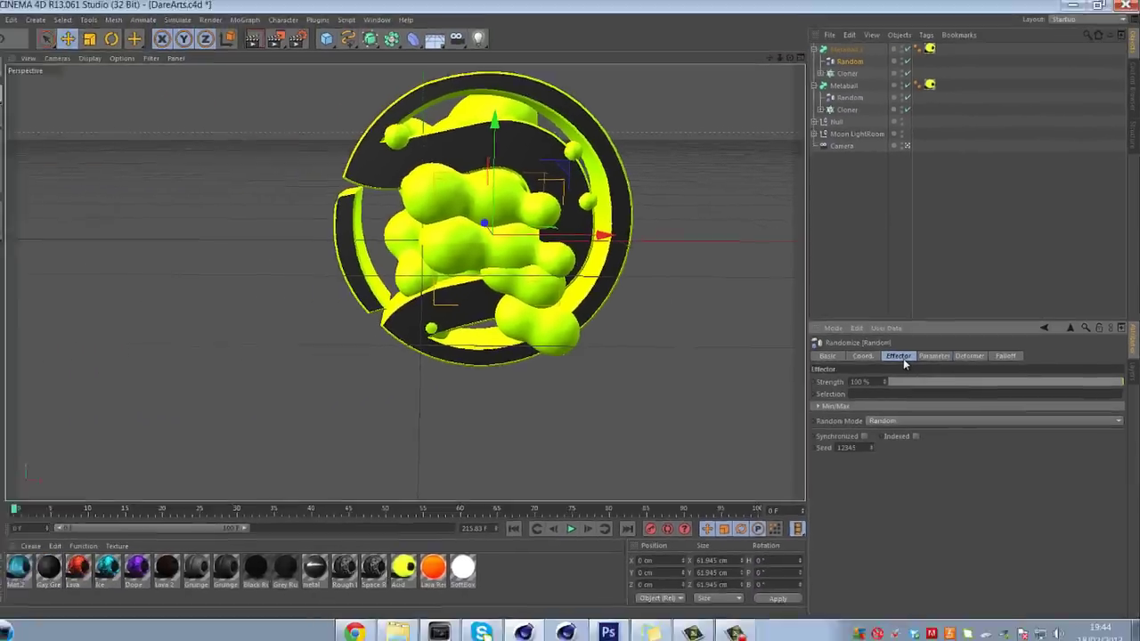
pyautogui.click(783, 406)
pyautogui.click(877, 443)
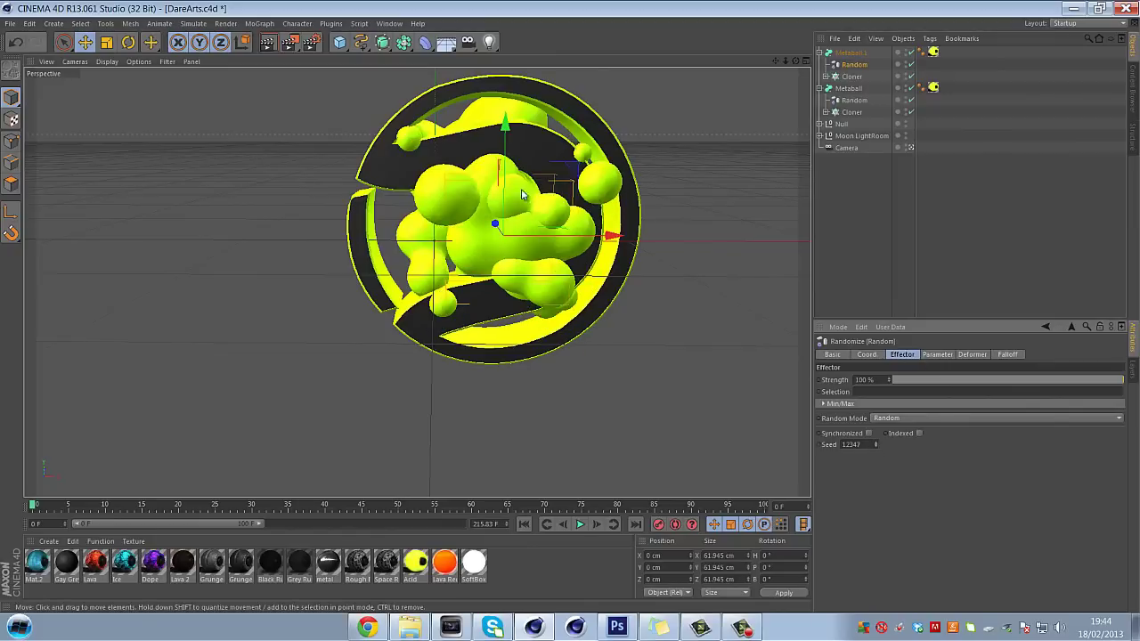
pyautogui.moveTo(503, 144); pyautogui.dragTo(508, 175)
pyautogui.click(509, 141)
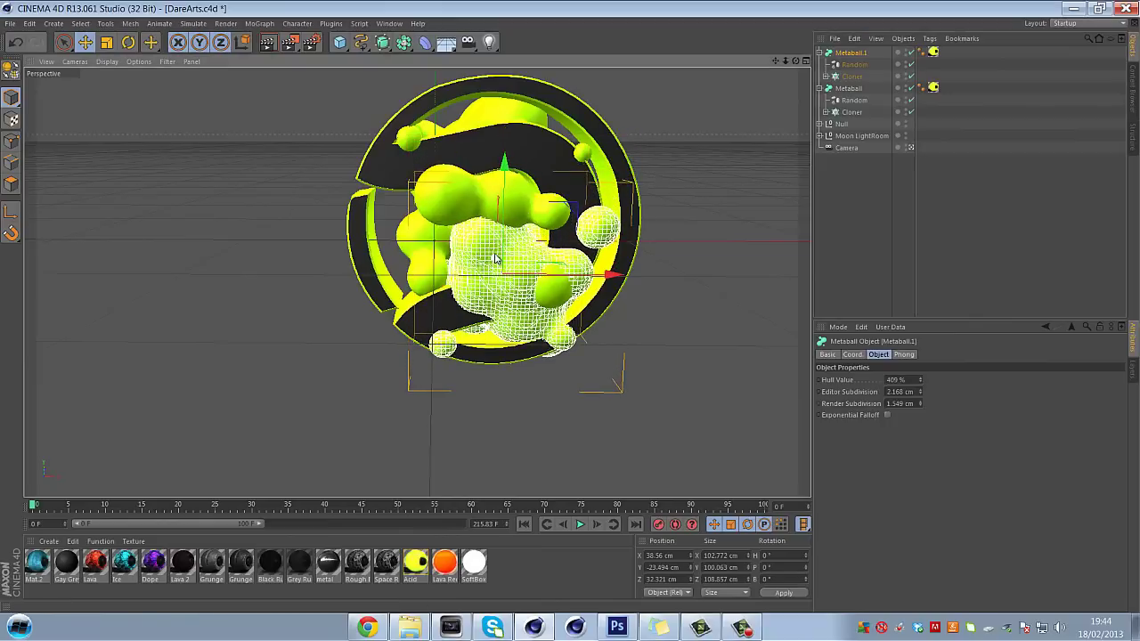
pyautogui.moveTo(495, 259); pyautogui.dragTo(495, 260)
pyautogui.click(972, 241)
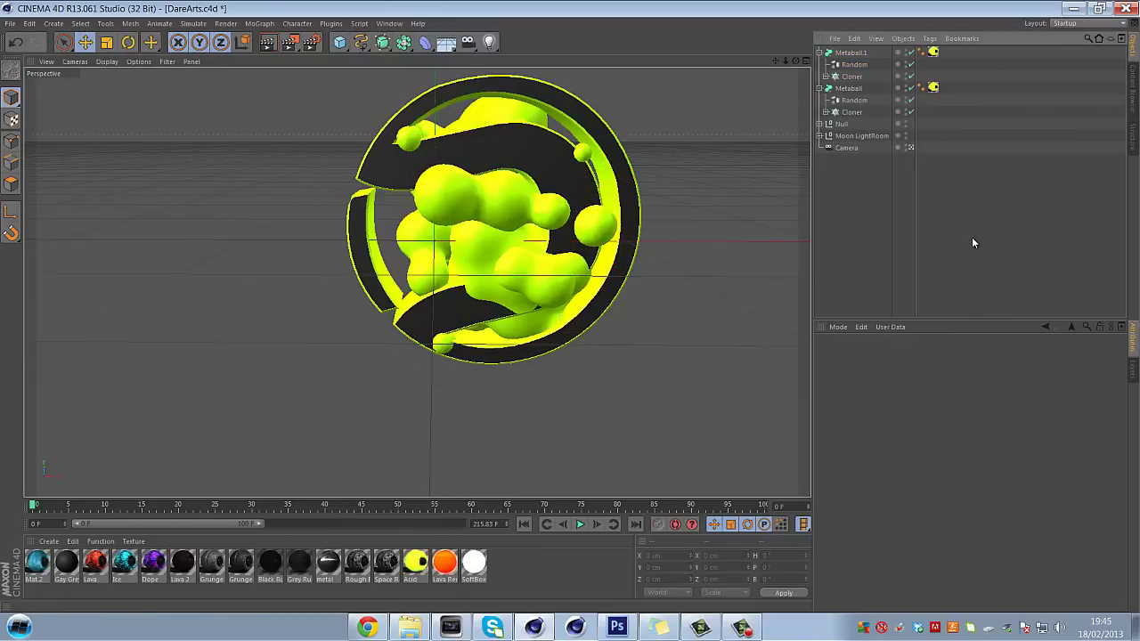
pyautogui.hotkey('ctrl', 'r')
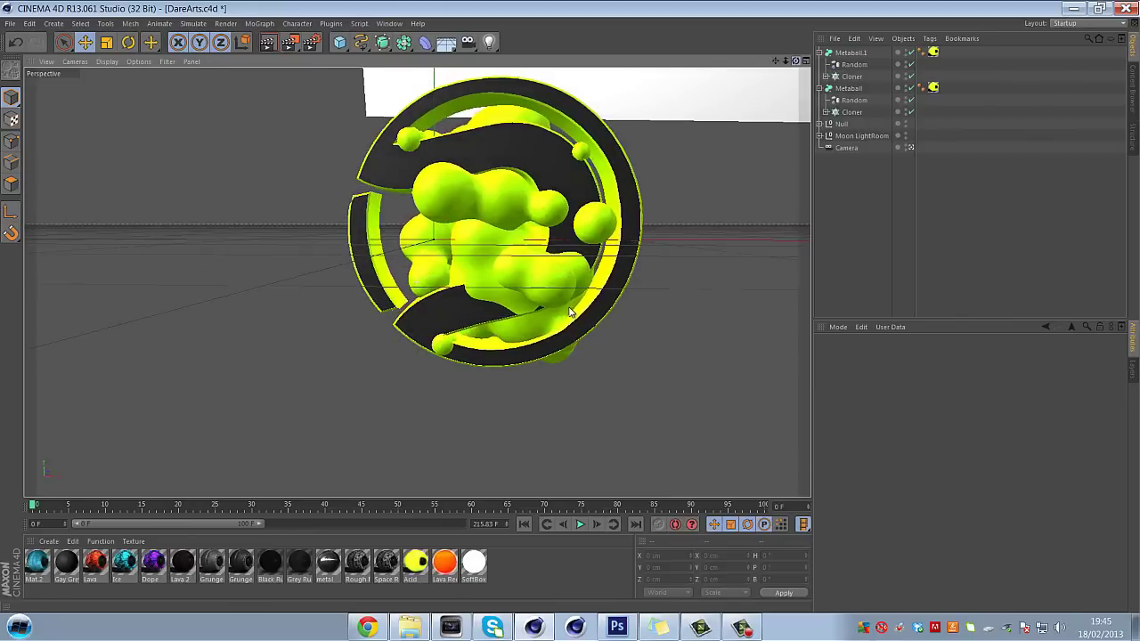
# Step: Collapse both Metaball hierarchies, then move the two Metaballs together slightly upward within the logo and deselect them
pyautogui.click(862, 55)
pyautogui.click(819, 53)
pyautogui.click(819, 65)
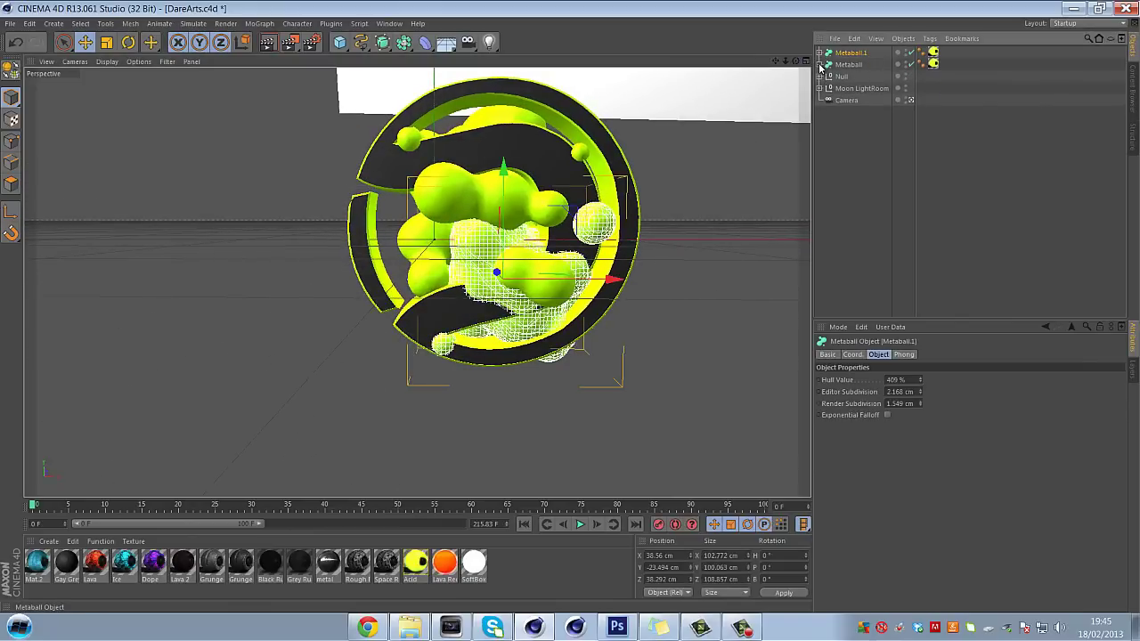
pyautogui.keyDown('shift'); pyautogui.click(843, 65); pyautogui.keyUp('shift')
pyautogui.moveTo(501, 132); pyautogui.dragTo(500, 122)
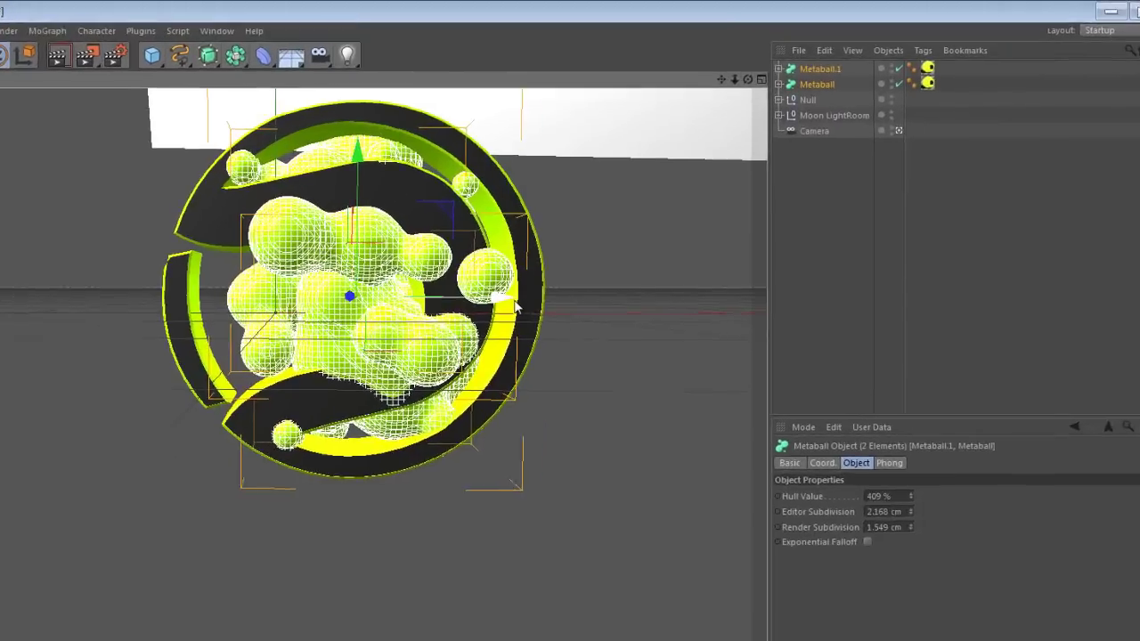
pyautogui.click(859, 280)
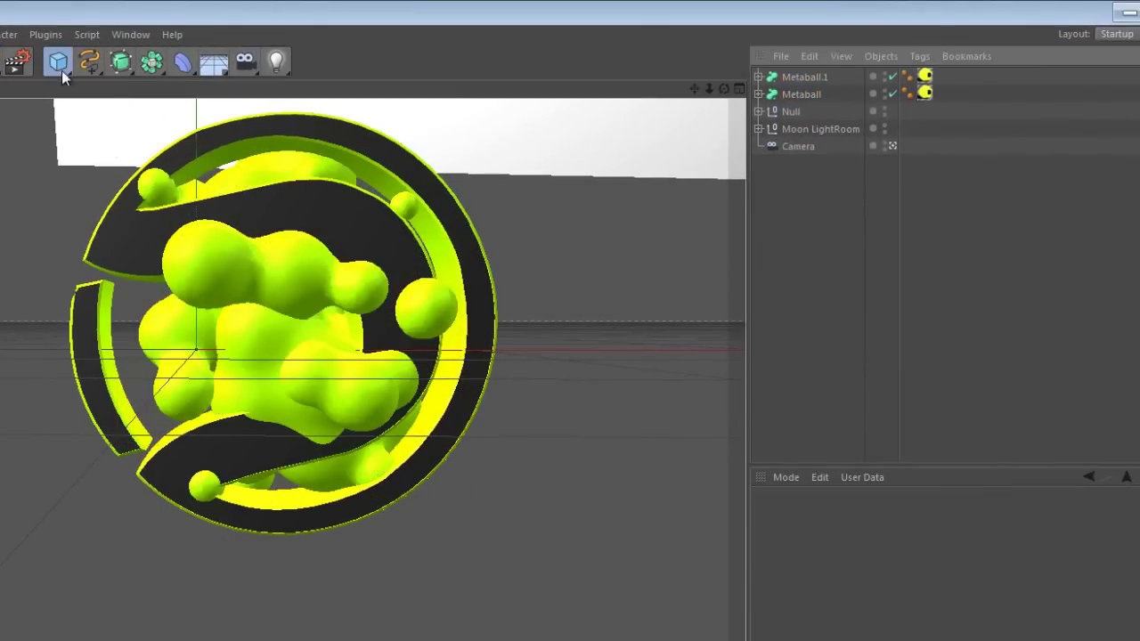
# Step: Add a Sphere with 48 segments and scale it down to a radius of about 56.3 cm
pyautogui.moveTo(61, 70); pyautogui.dragTo(419, 123)
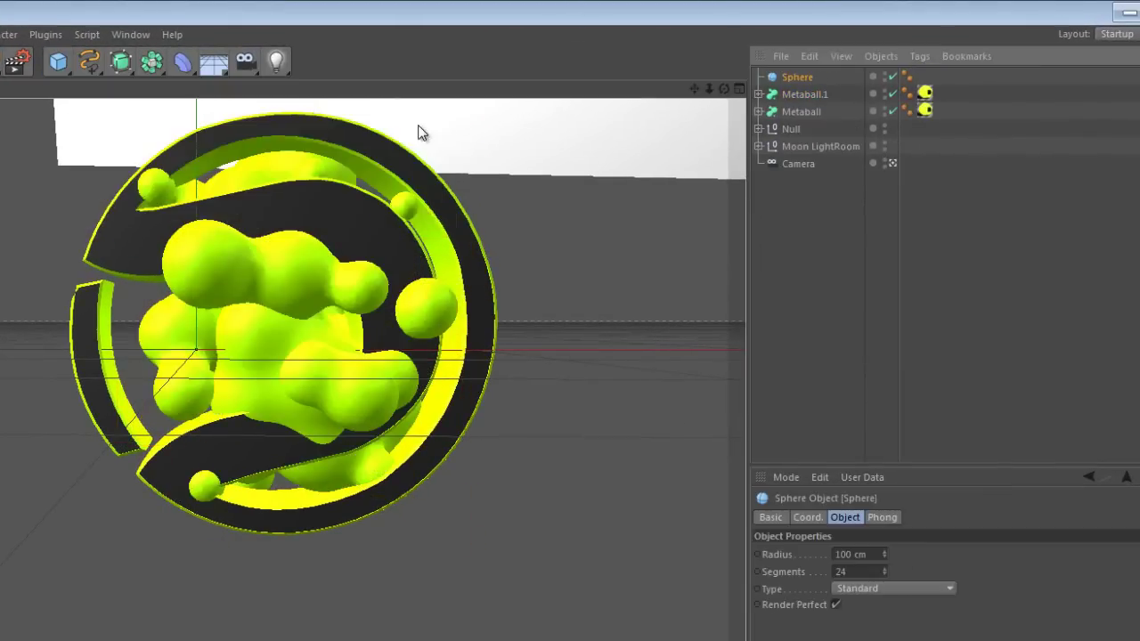
pyautogui.moveTo(884, 568); pyautogui.dragTo(883, 569)
pyautogui.press('t')
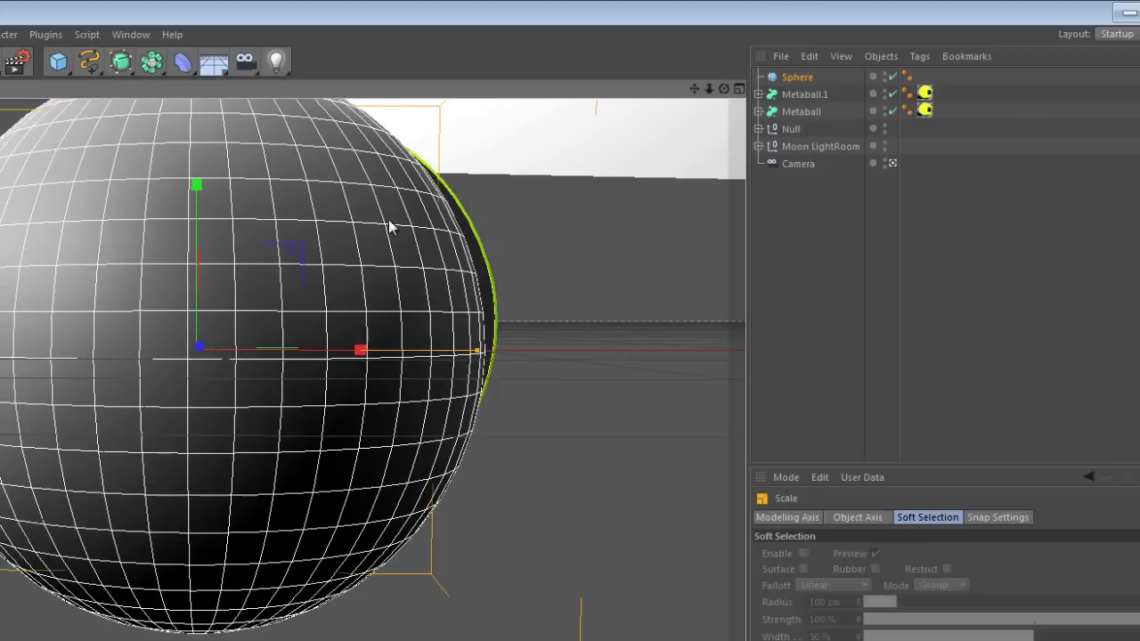
pyautogui.moveTo(389, 224); pyautogui.dragTo(192, 330)
pyautogui.click(798, 77)
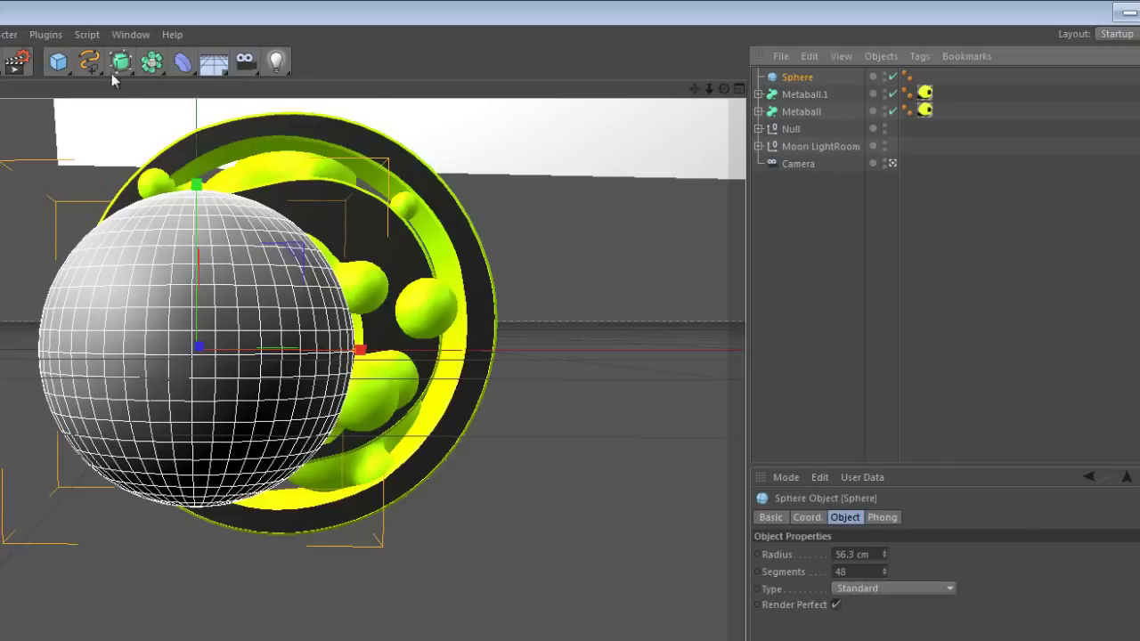
# Step: Create an Array and nest the new Sphere under it
pyautogui.click(155, 66)
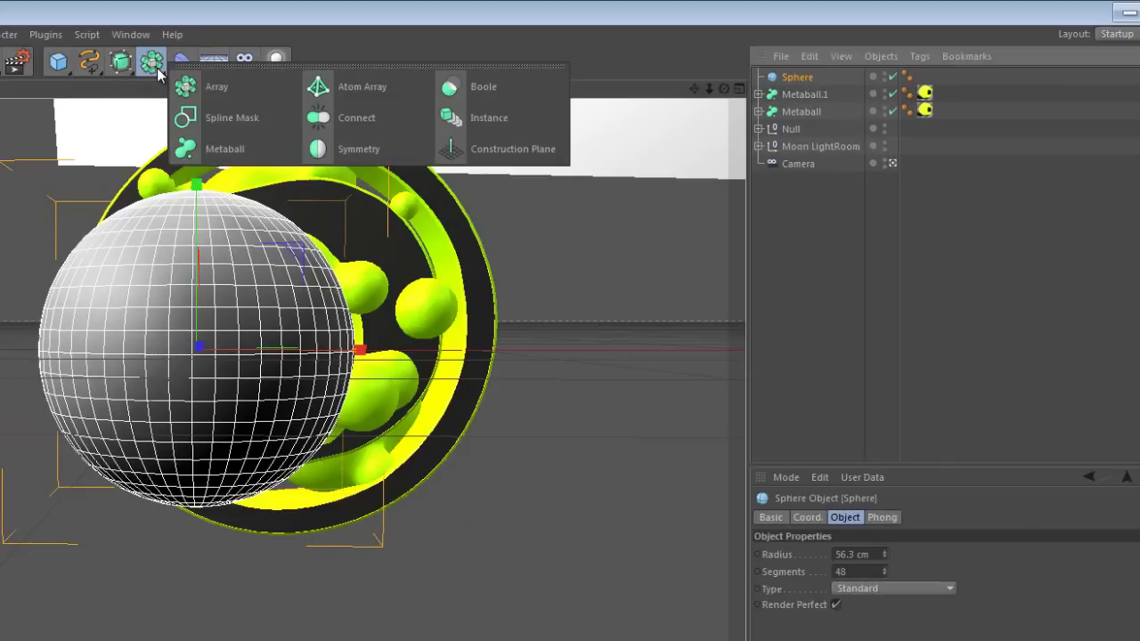
pyautogui.click(214, 86)
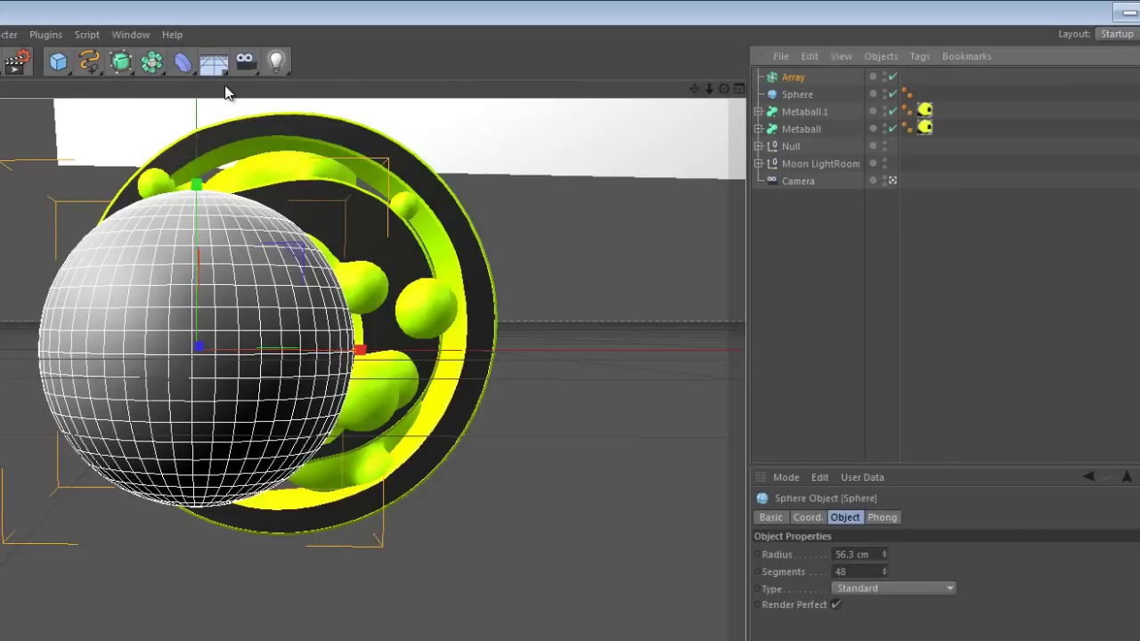
pyautogui.moveTo(803, 86); pyautogui.dragTo(795, 80)
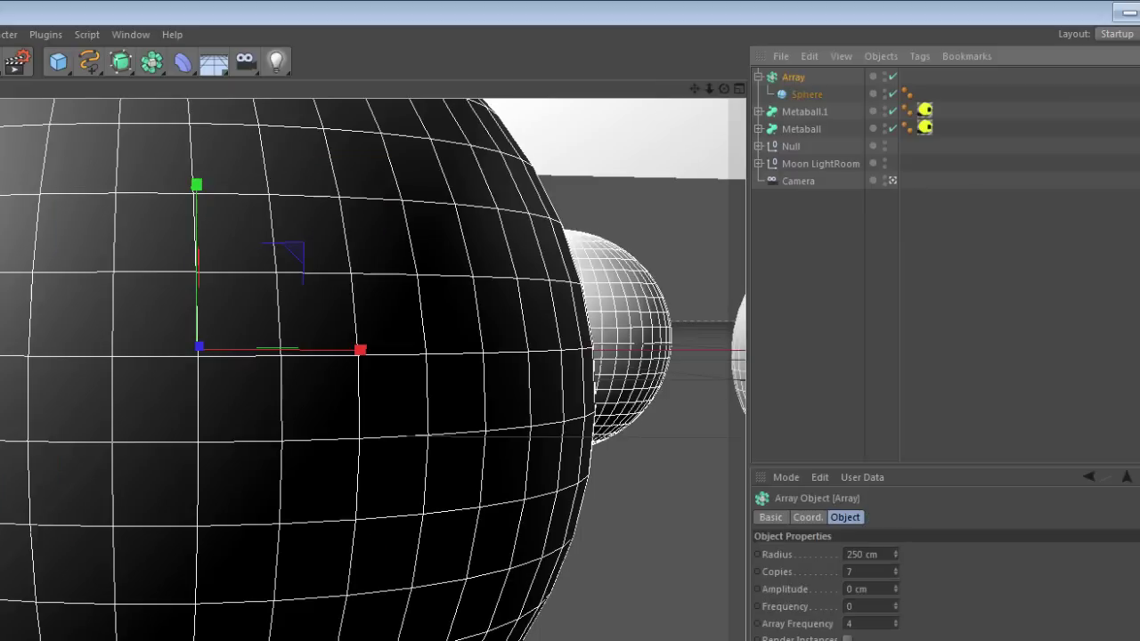
# Step: Rotate the Array so its ring of spheres stands upright facing the view, and scale it down to about the logo's size
pyautogui.press('r')
pyautogui.moveTo(198, 293); pyautogui.dragTo(178, 487)
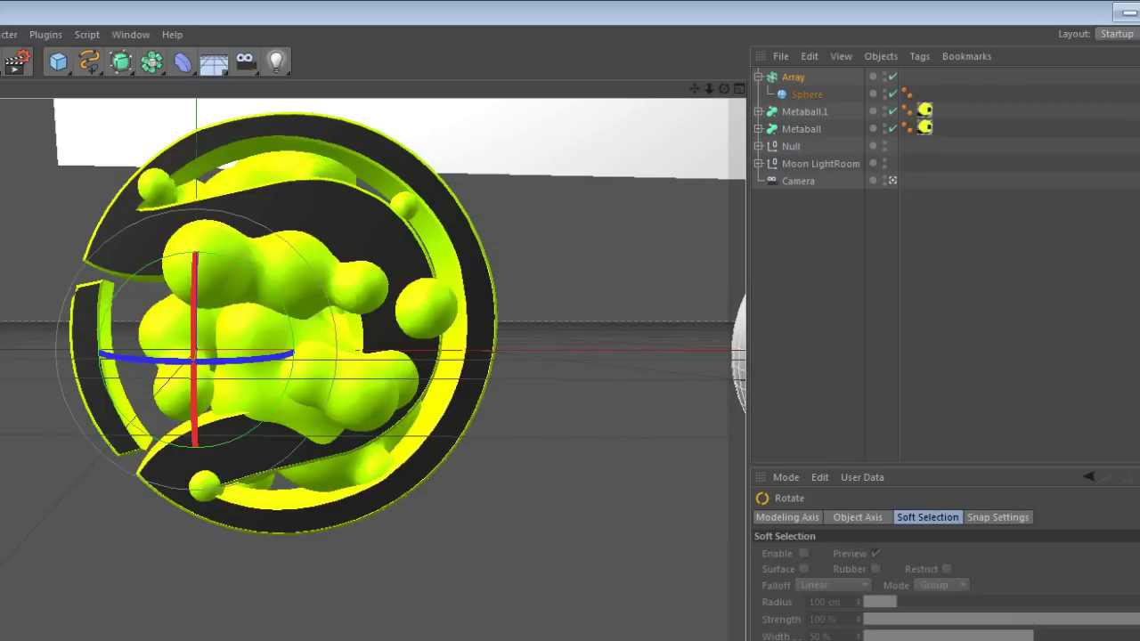
pyautogui.press('Return')
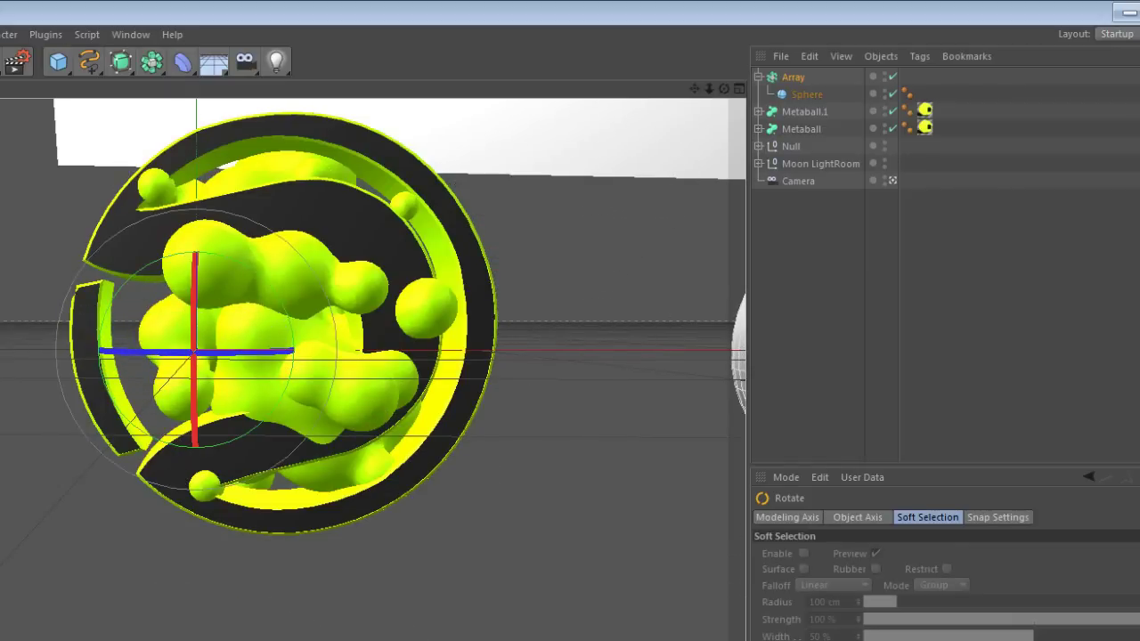
pyautogui.press('t')
pyautogui.moveTo(649, 243)
pyautogui.mouseDown()
pyautogui.moveTo(388, 265)
pyautogui.moveTo(120, 323)
pyautogui.mouseUp()
# Step: Nest the Array under a new Metaball with a hull value of 79%, editor subdivision of 3 cm and render subdivision of 14 cm
pyautogui.moveTo(154, 57); pyautogui.dragTo(214, 147)
pyautogui.moveTo(795, 97); pyautogui.dragTo(802, 77)
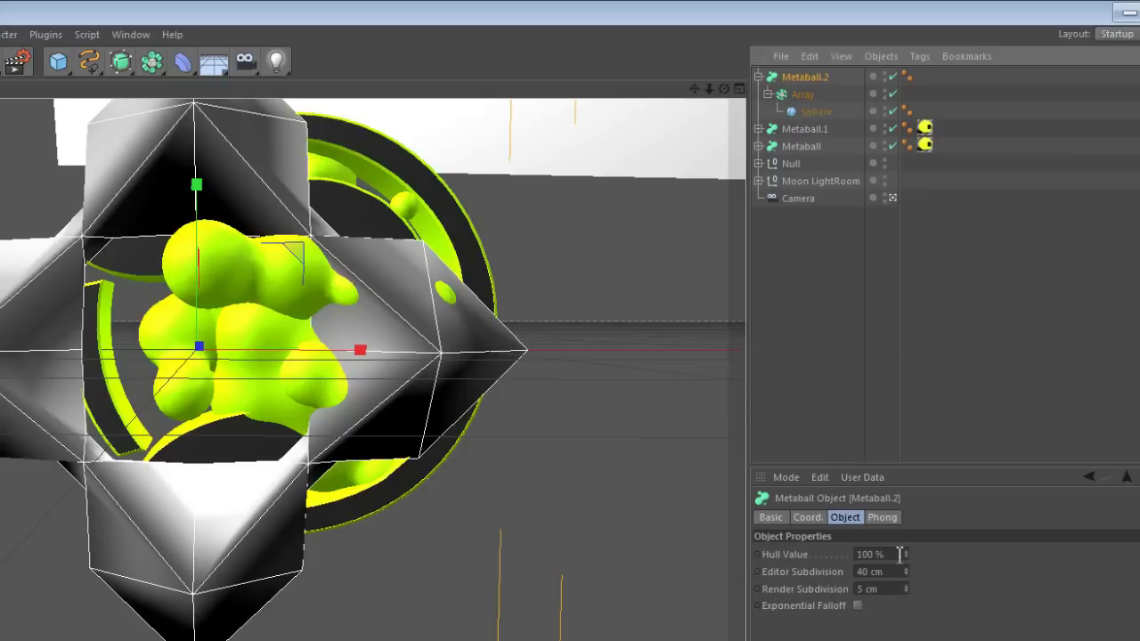
pyautogui.click(900, 554)
pyautogui.write('400')
pyautogui.press('Tab')
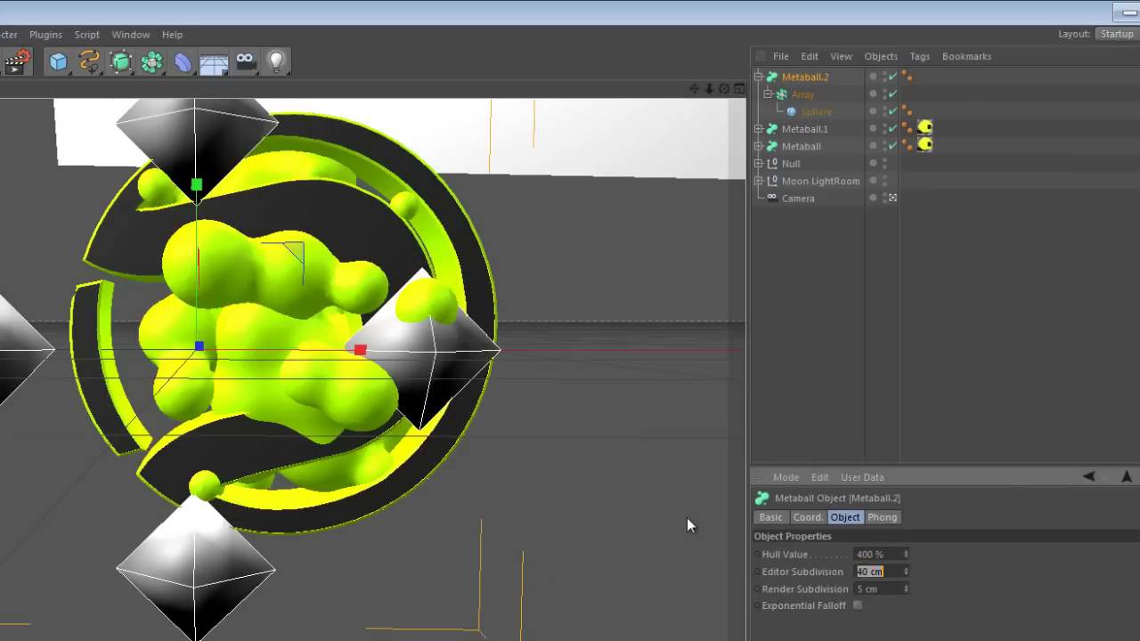
pyautogui.write('7')
pyautogui.press('Return')
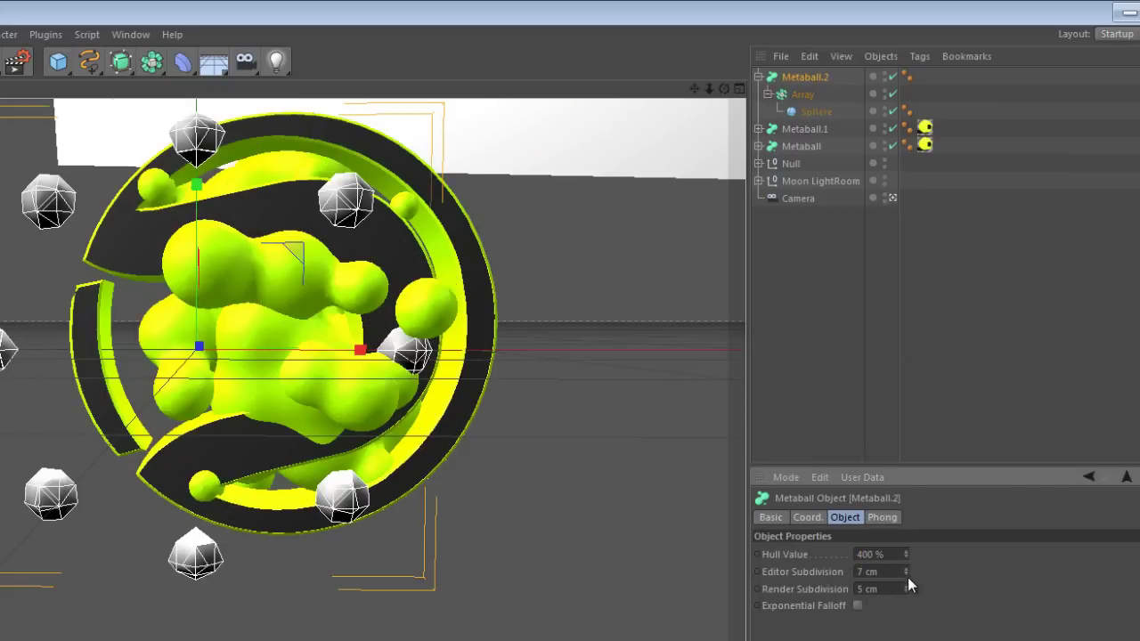
pyautogui.moveTo(906, 586)
pyautogui.mouseDown()
pyautogui.moveTo(905, 545)
pyautogui.moveTo(905, 572)
pyautogui.mouseUp()
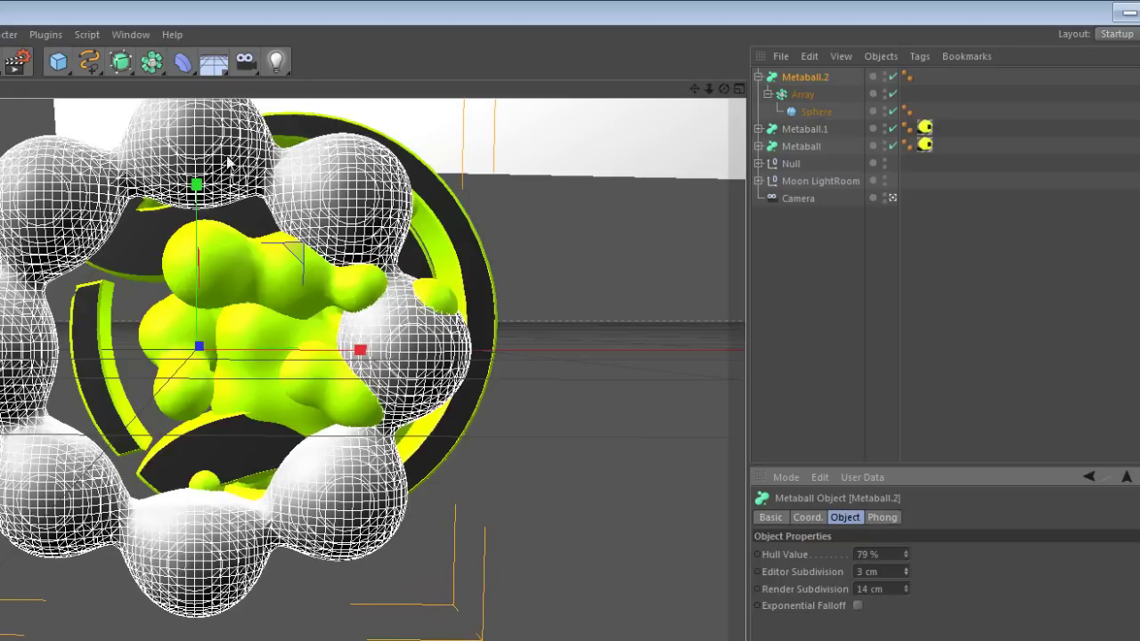
# Step: Scale the ring Metaball up to about 209 × 209 × 49 cm and move it behind the logo, to about X 29, Y 4, Z 25 cm
pyautogui.moveTo(282, 170); pyautogui.dragTo(303, 169)
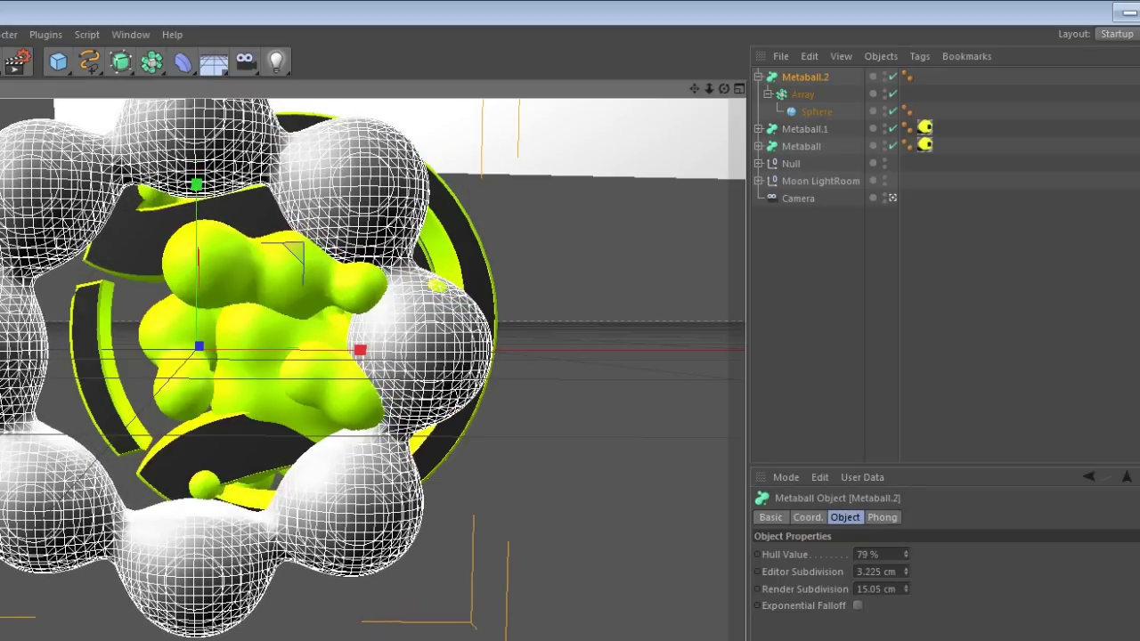
pyautogui.press('e')
pyautogui.moveTo(725, 88); pyautogui.dragTo(695, 88)
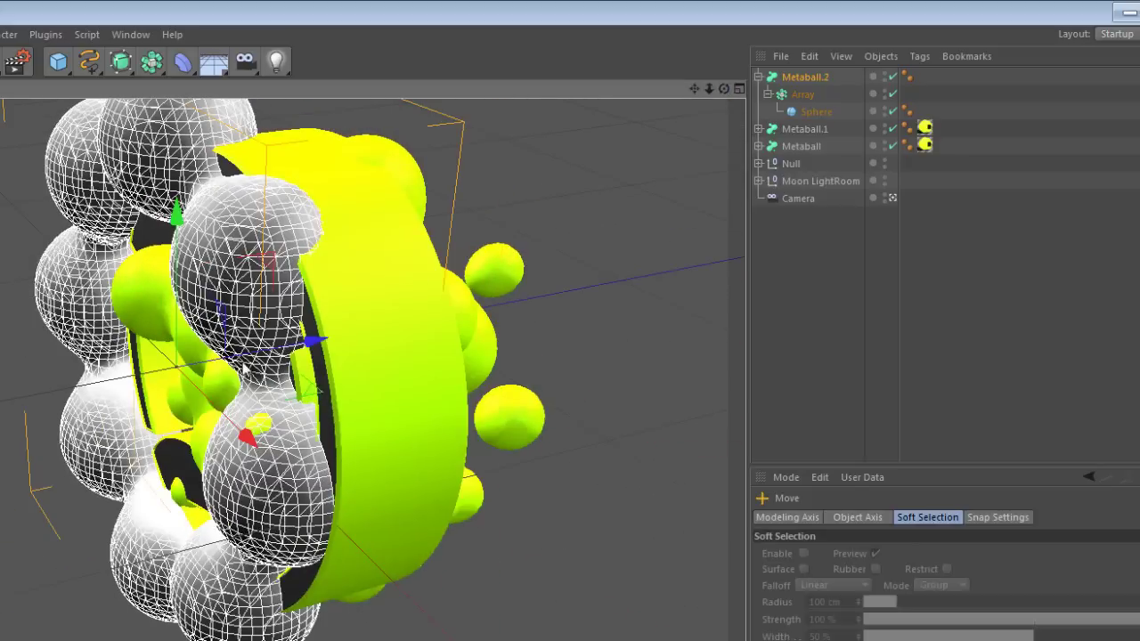
pyautogui.moveTo(203, 393); pyautogui.dragTo(229, 421)
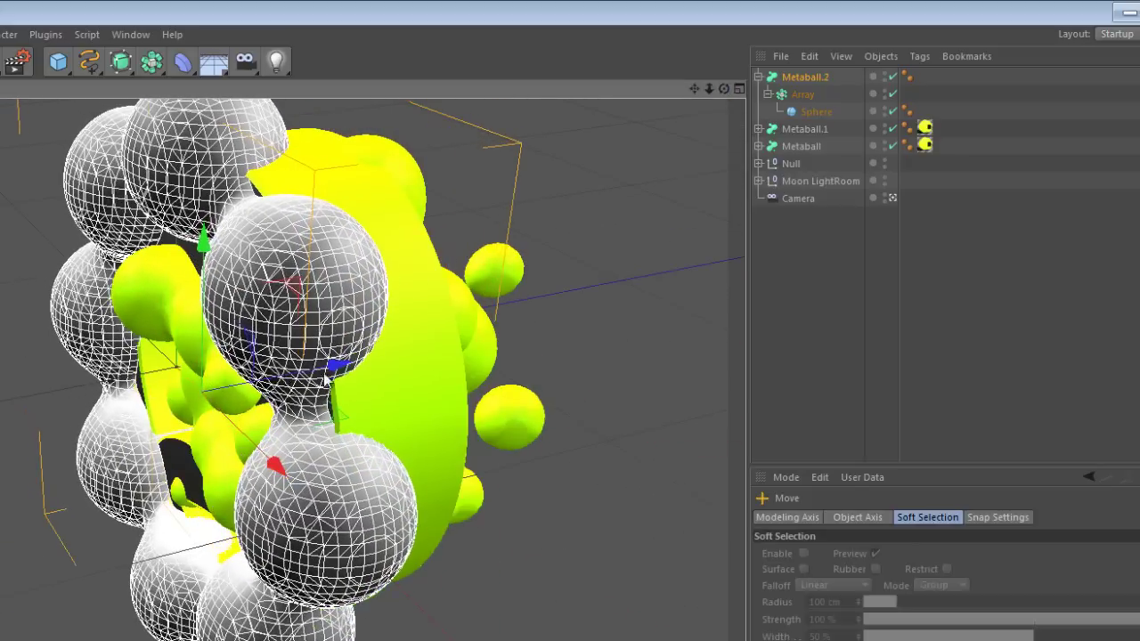
pyautogui.moveTo(326, 379); pyautogui.dragTo(415, 365)
pyautogui.moveTo(725, 89)
pyautogui.mouseDown()
pyautogui.moveTo(705, 92)
pyautogui.moveTo(725, 86)
pyautogui.mouseUp()
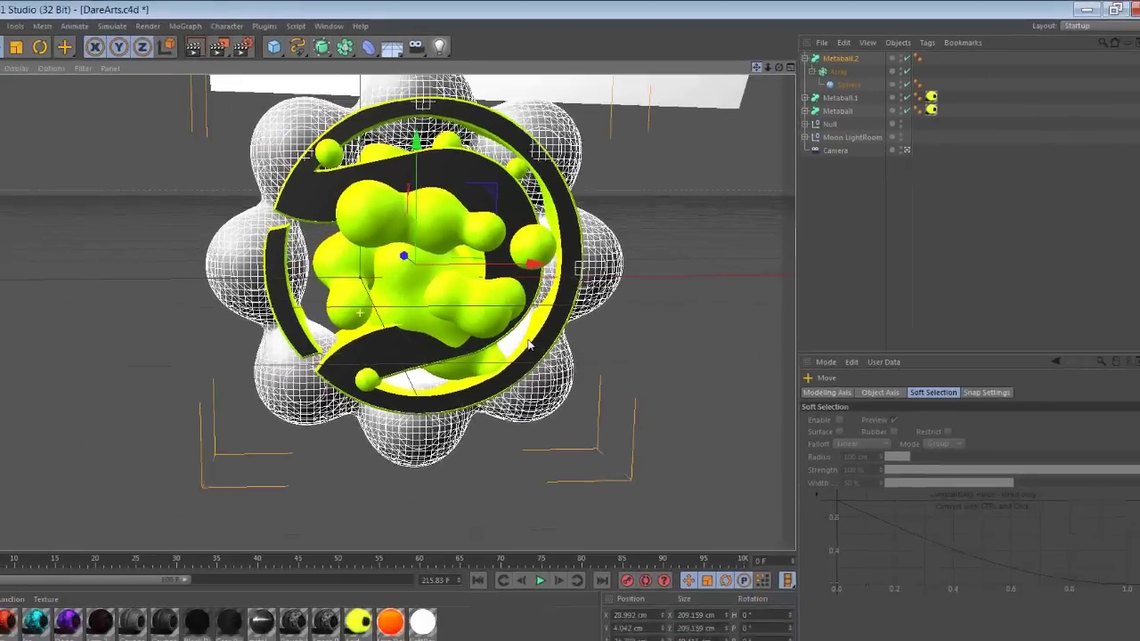
pyautogui.moveTo(529, 344); pyautogui.dragTo(522, 360)
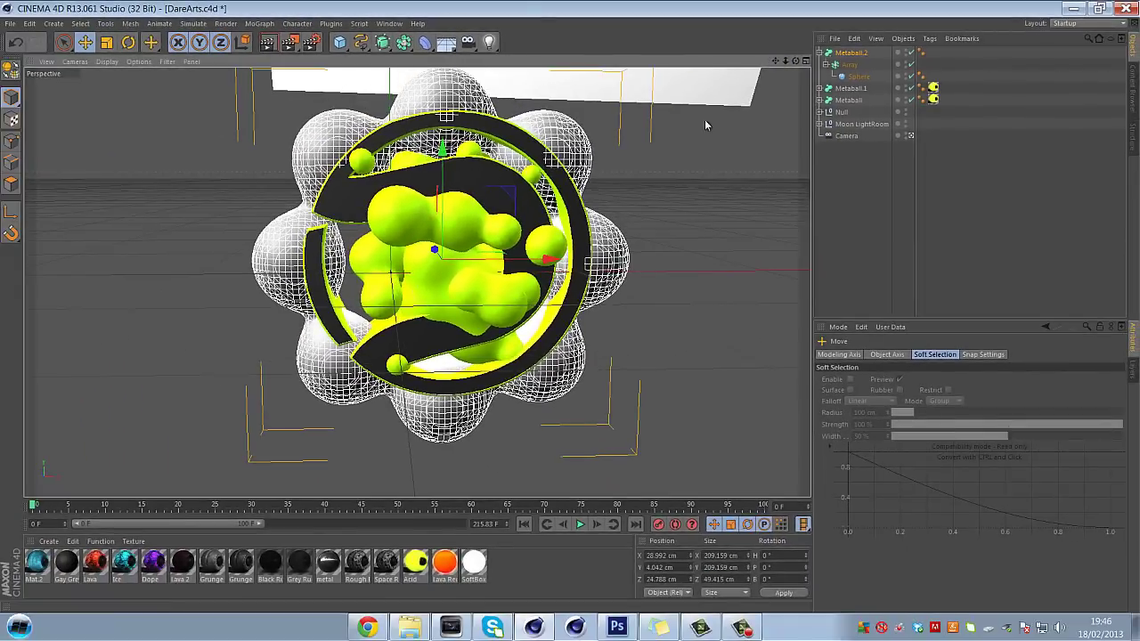
# Step: Switch to Chrome to examine the Partner Banners portfolio page as a reference
pyautogui.click(374, 629)
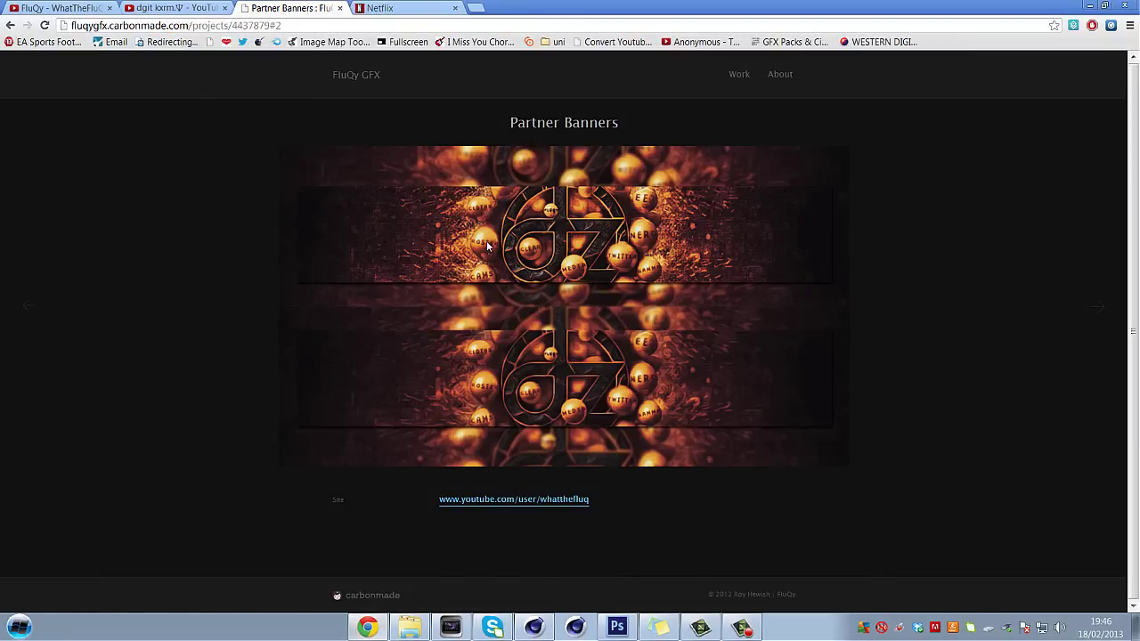
# Step: Switch back to CINEMA 4D, duplicate the Array inside the ring Metaball and move the copy backward behind the original
pyautogui.click(536, 616)
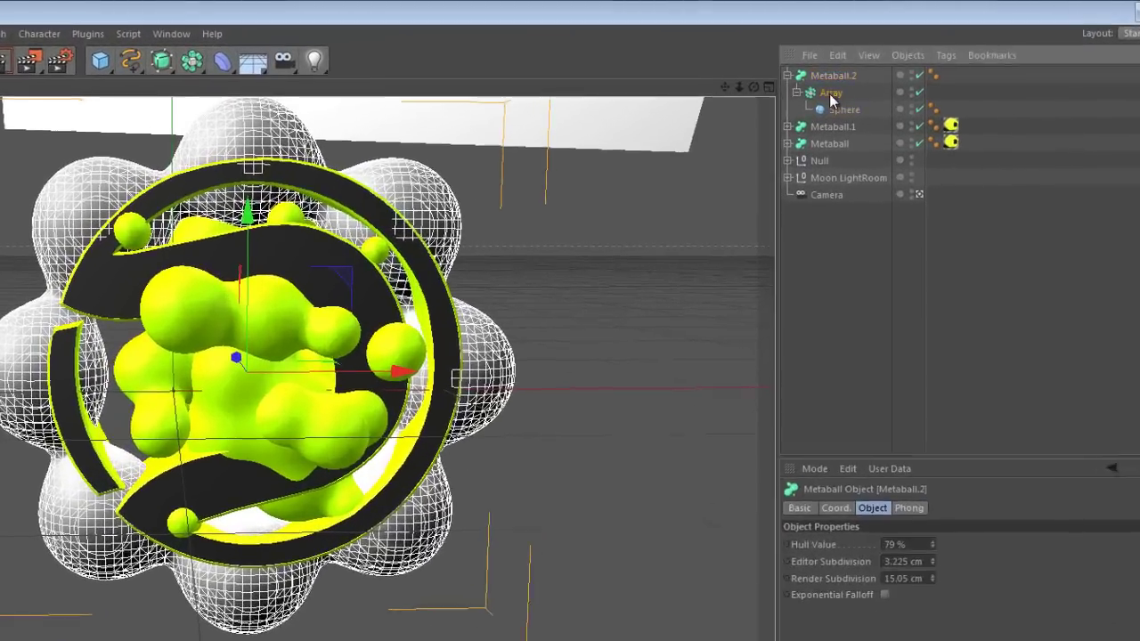
pyautogui.click(830, 94)
pyautogui.click(790, 98)
pyautogui.moveTo(826, 99)
pyautogui.keyDown('ctrl'); pyautogui.mouseDown()
pyautogui.moveTo(826, 78)
pyautogui.moveTo(829, 110)
pyautogui.mouseUp(); pyautogui.keyUp('ctrl')
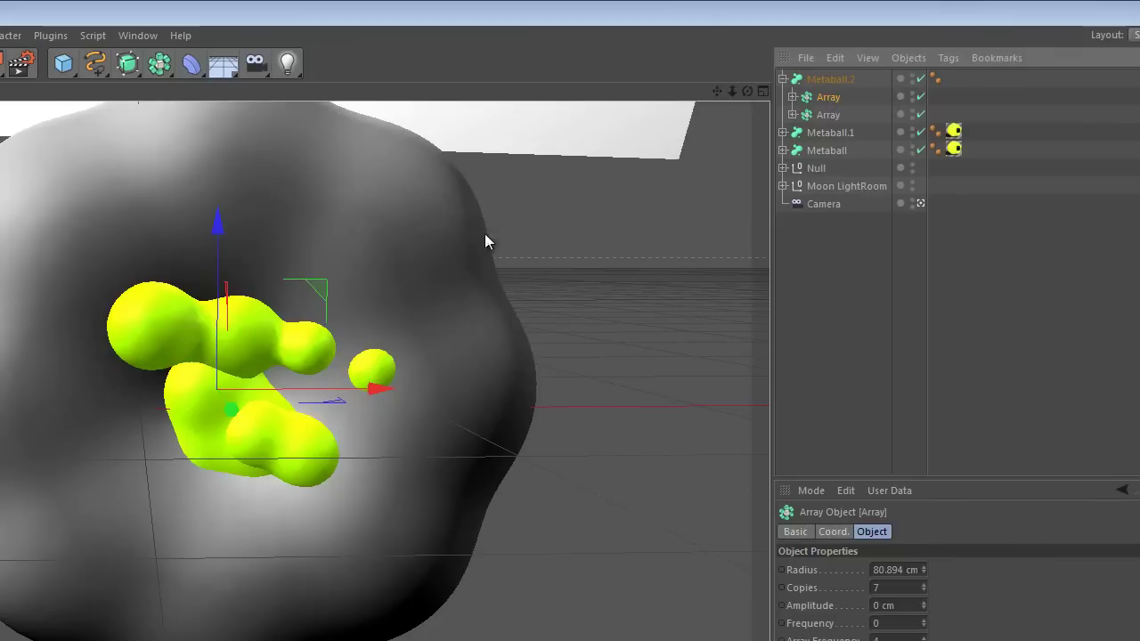
pyautogui.moveTo(748, 91); pyautogui.dragTo(410, 460)
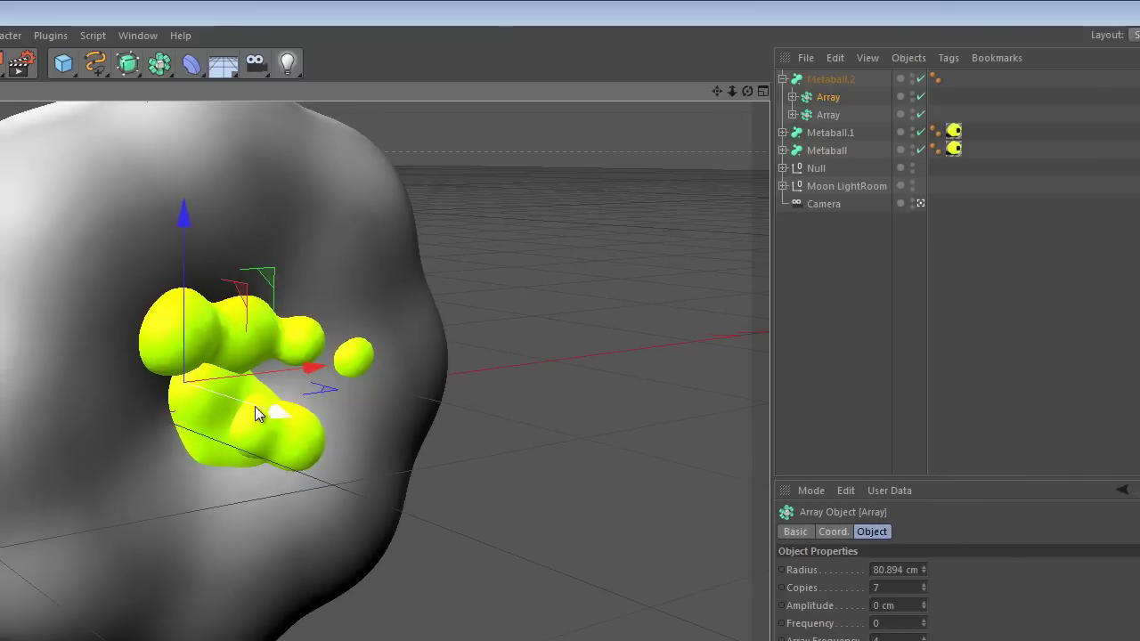
pyautogui.moveTo(257, 411); pyautogui.dragTo(311, 425)
# Step: Scale down the copied Array's Sphere to a radius of about 15.4 cm so the ring's balls read separately
pyautogui.press('t')
pyautogui.click(792, 98)
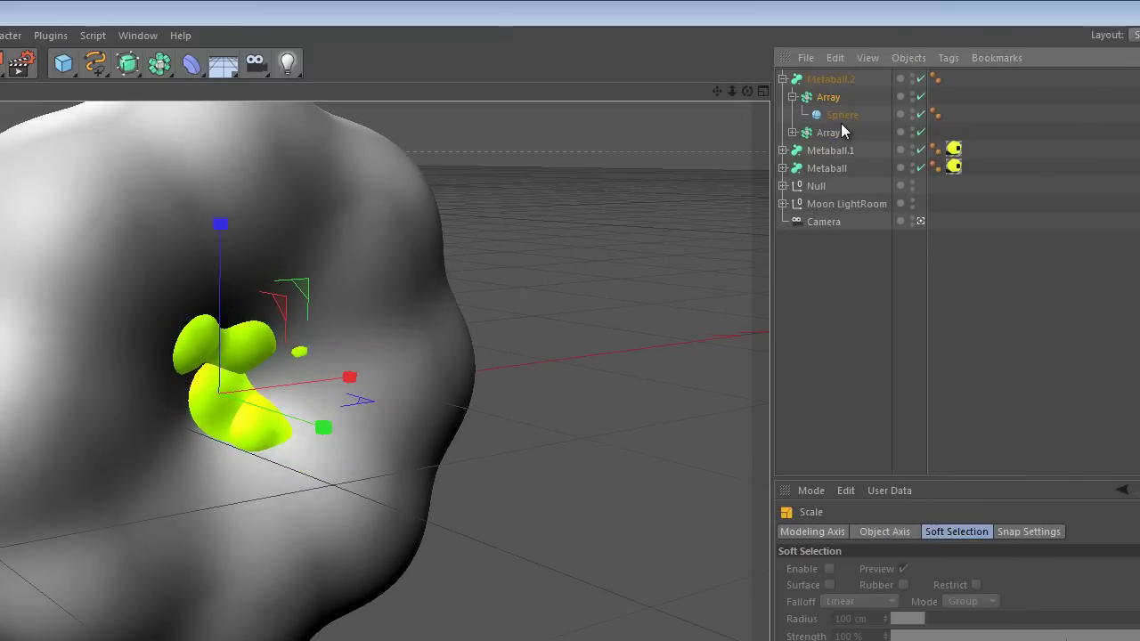
pyautogui.click(841, 115)
pyautogui.moveTo(387, 167); pyautogui.dragTo(123, 343)
pyautogui.click(792, 132)
pyautogui.click(842, 150)
pyautogui.click(842, 114)
pyautogui.moveTo(390, 164); pyautogui.dragTo(356, 223)
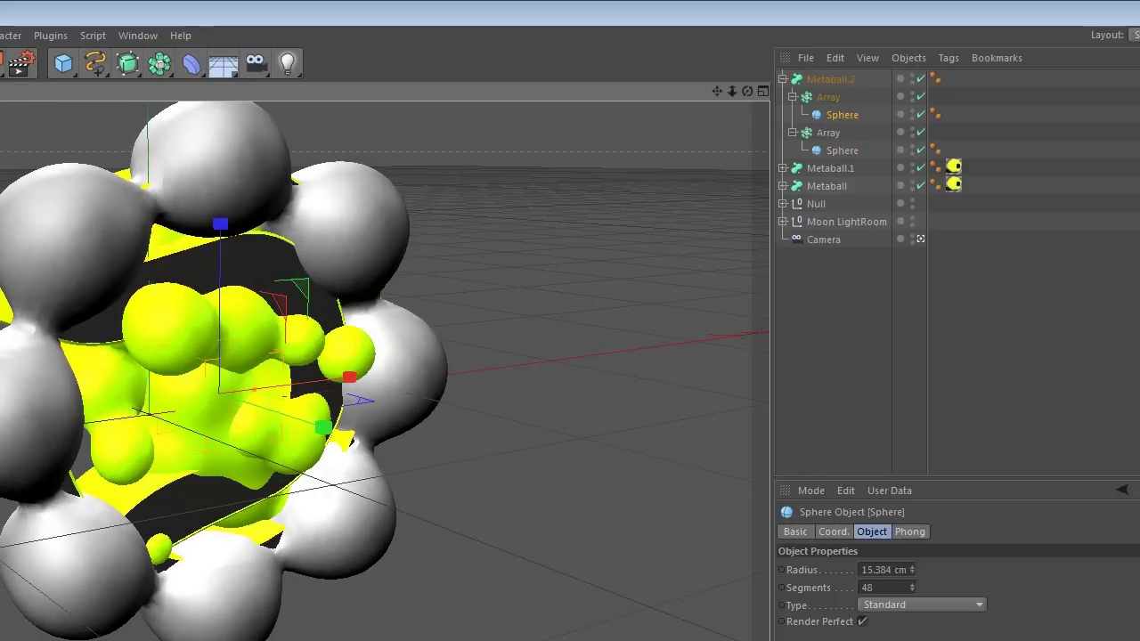
# Step: Move the copied Array further back so it forms a second row of spheres behind the first ring
pyautogui.press('e')
pyautogui.moveTo(275, 412); pyautogui.dragTo(313, 434)
pyautogui.click(833, 80)
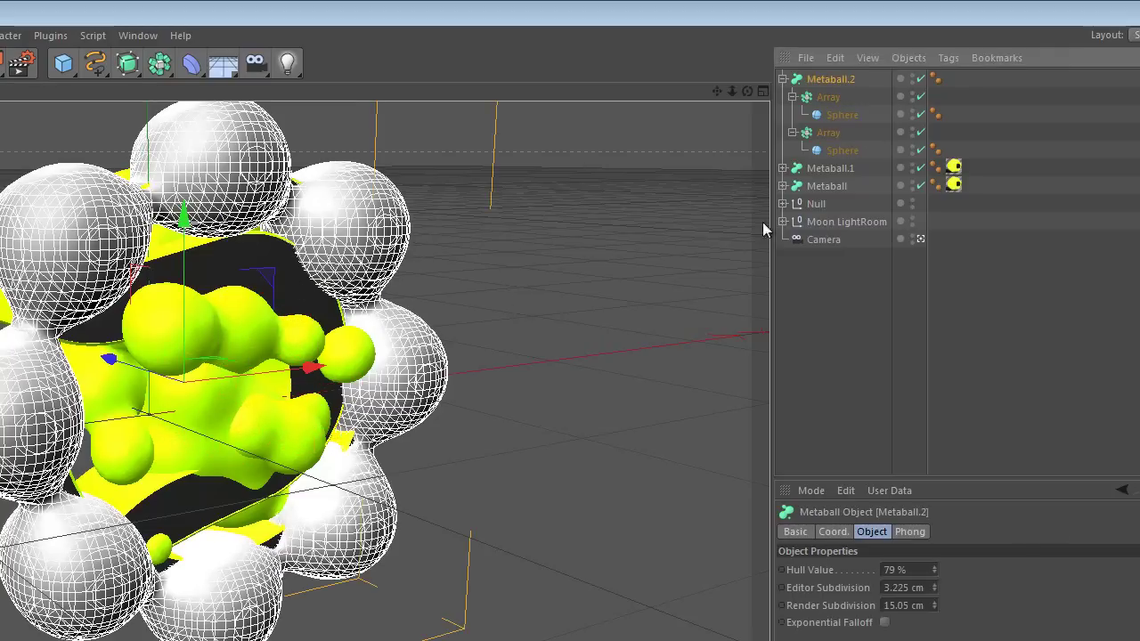
pyautogui.click(828, 97)
pyautogui.moveTo(298, 428); pyautogui.dragTo(410, 460)
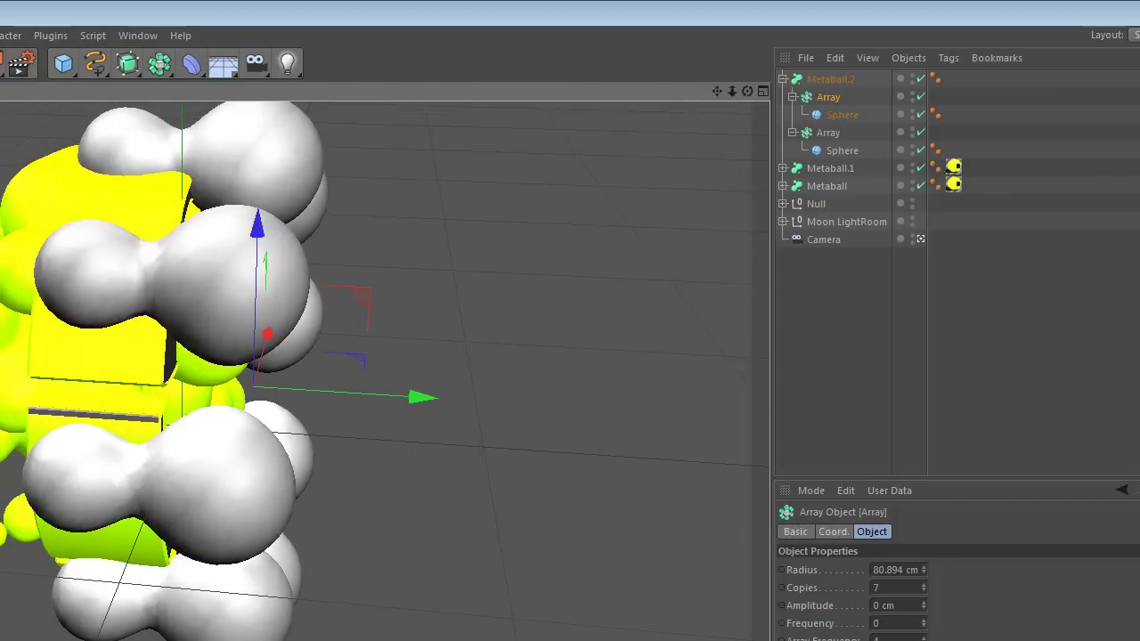
# Step: Rotate the copied Array so its spheres sit in the gaps between the original ring's spheres, and adjust its depth
pyautogui.press('e')
pyautogui.press('r')
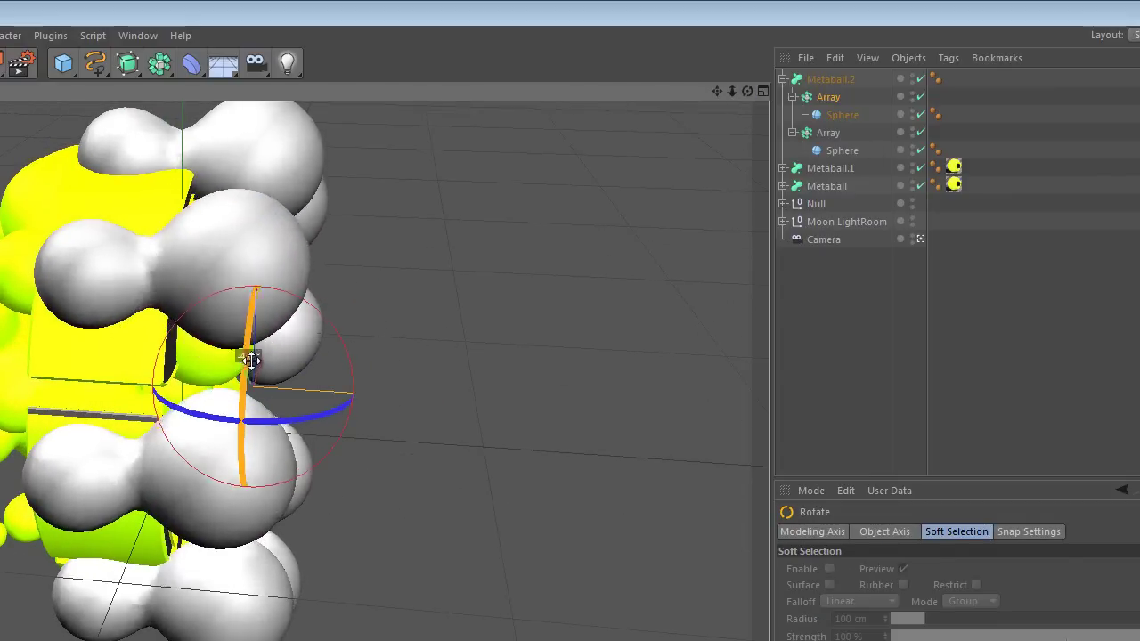
pyautogui.moveTo(251, 359); pyautogui.dragTo(221, 329)
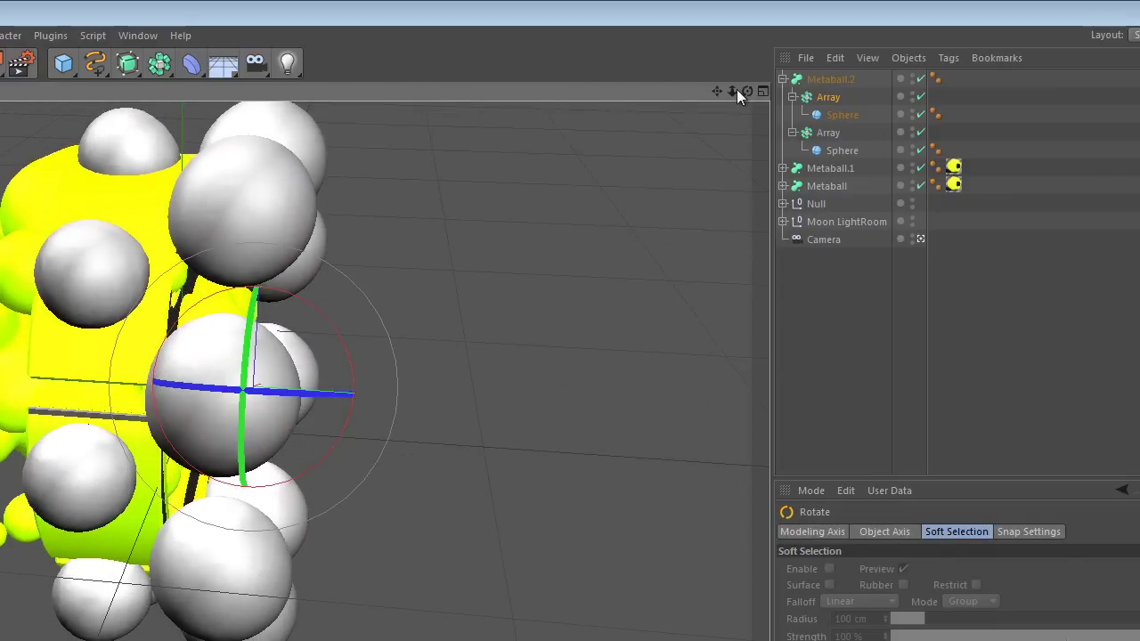
pyautogui.moveTo(747, 92); pyautogui.dragTo(410, 460)
pyautogui.click(828, 97)
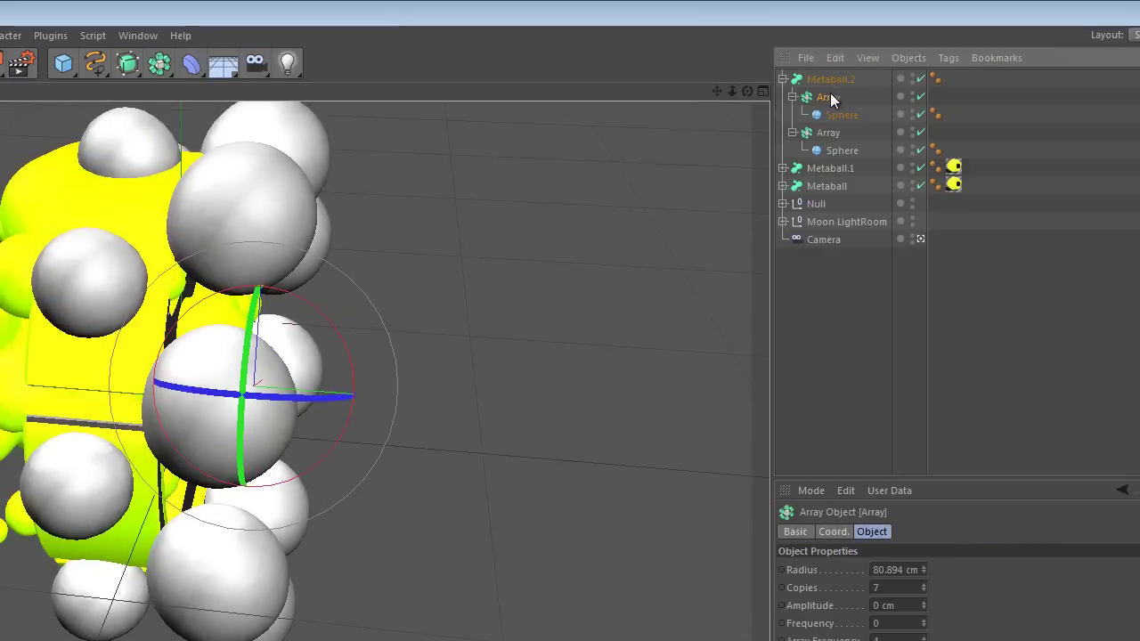
pyautogui.press('e')
pyautogui.moveTo(348, 394)
pyautogui.mouseDown()
pyautogui.moveTo(225, 392)
pyautogui.moveTo(365, 389)
pyautogui.mouseUp()
pyautogui.click(837, 133)
pyautogui.moveTo(747, 91); pyautogui.dragTo(407, 460)
# Step: Scale up the whole ring Metaball and raise it slightly so it frames the logo evenly
pyautogui.click(831, 80)
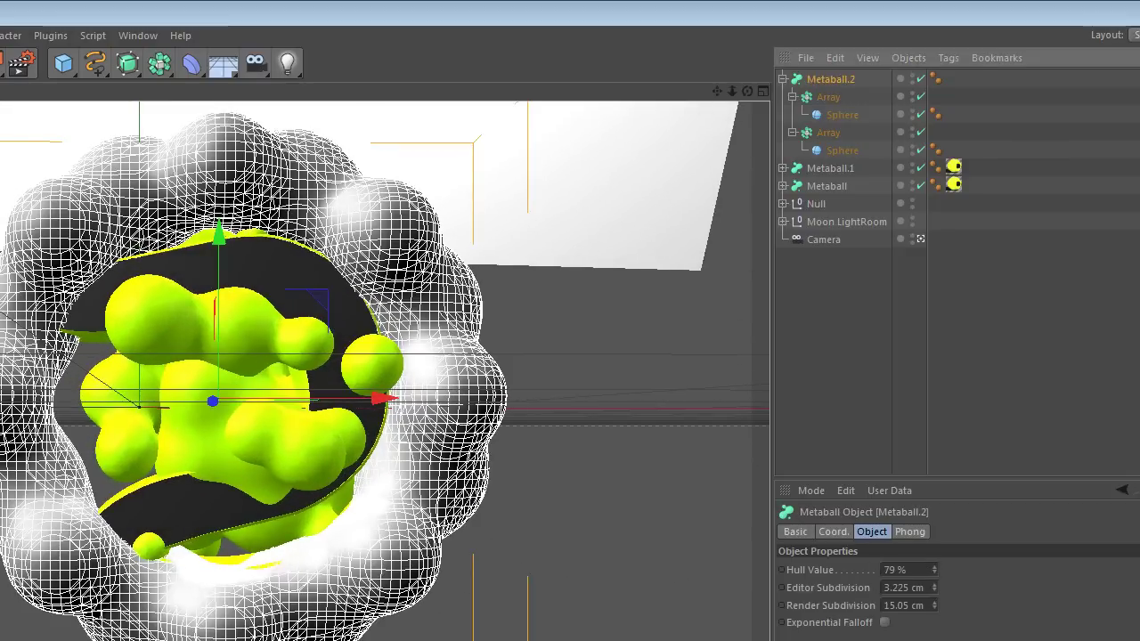
pyautogui.press('t')
pyautogui.moveTo(429, 257); pyautogui.dragTo(502, 179)
pyautogui.moveTo(717, 90); pyautogui.dragTo(397, 464)
pyautogui.press('e')
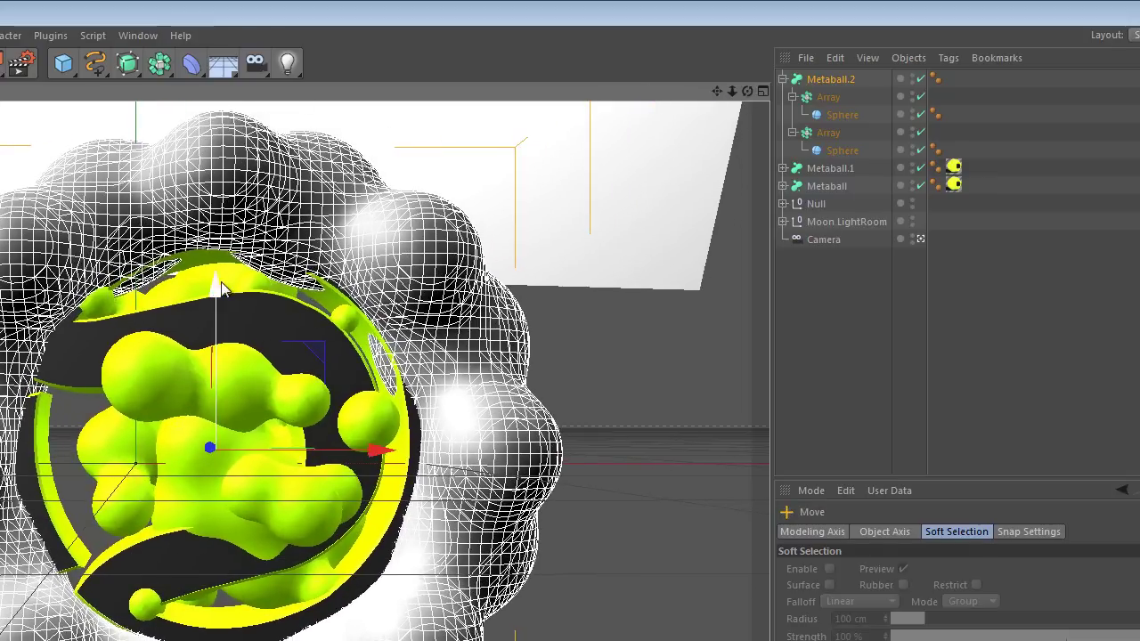
pyautogui.moveTo(225, 285); pyautogui.dragTo(224, 272)
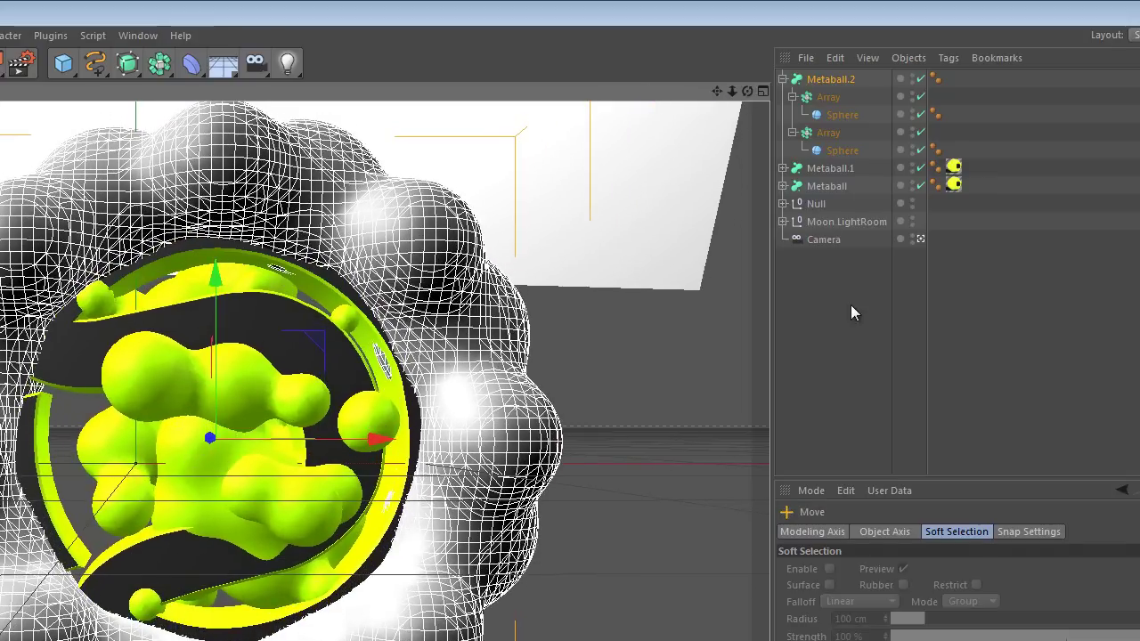
# Step: Scale down the copied Array's Sphere to about 32.6 cm across to thin out the rear row of the ring
pyautogui.click(851, 302)
pyautogui.click(830, 98)
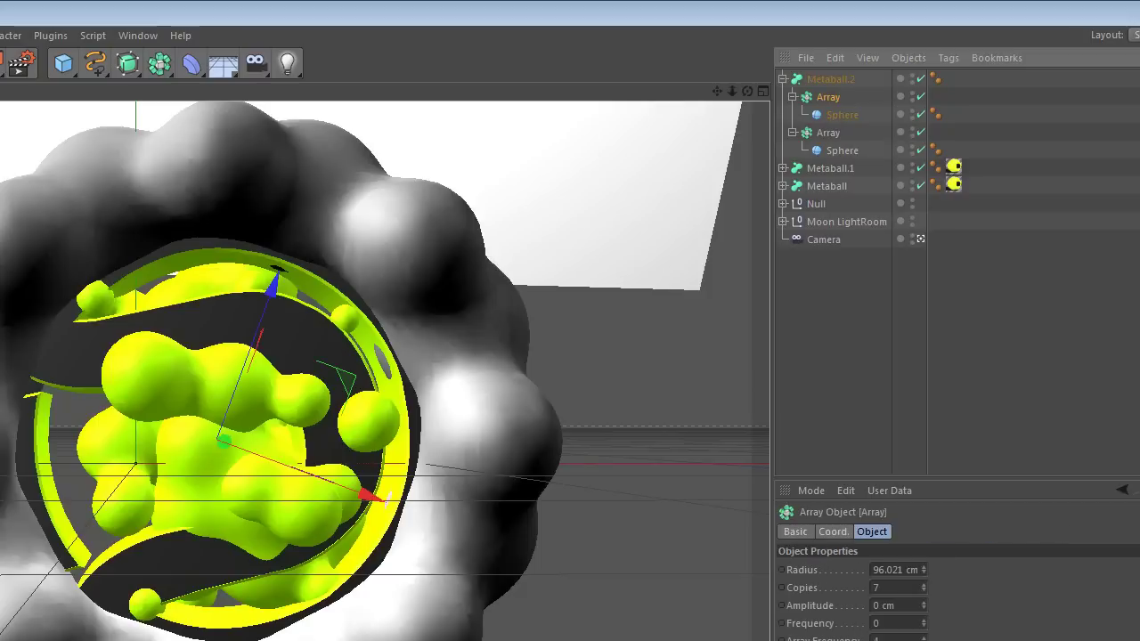
pyautogui.click(931, 365)
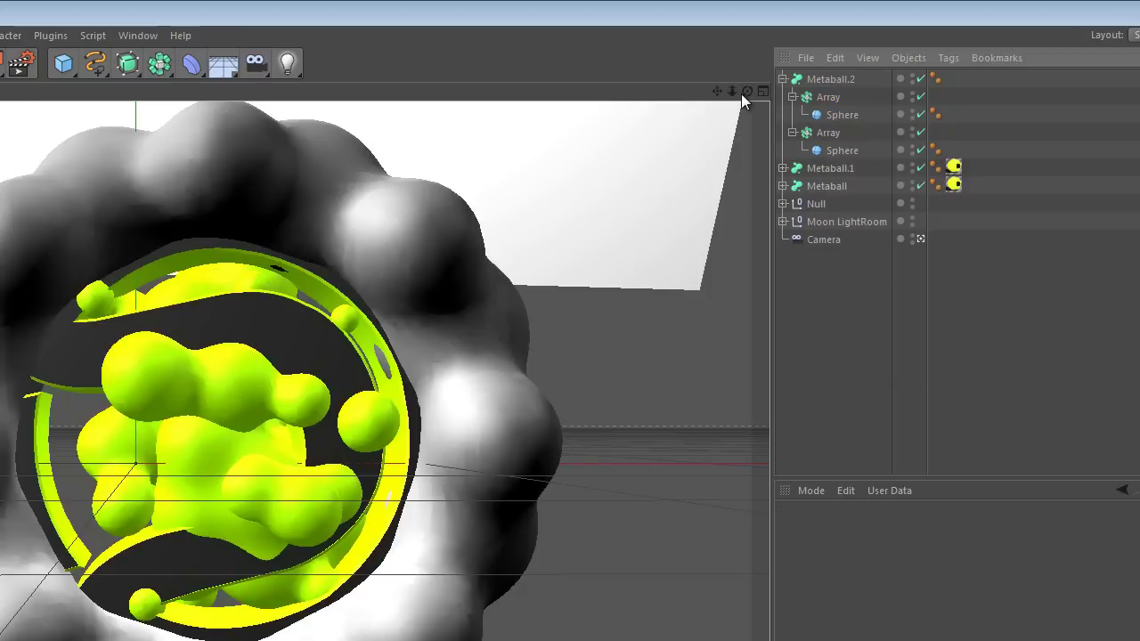
pyautogui.moveTo(743, 92); pyautogui.dragTo(410, 460)
pyautogui.click(842, 114)
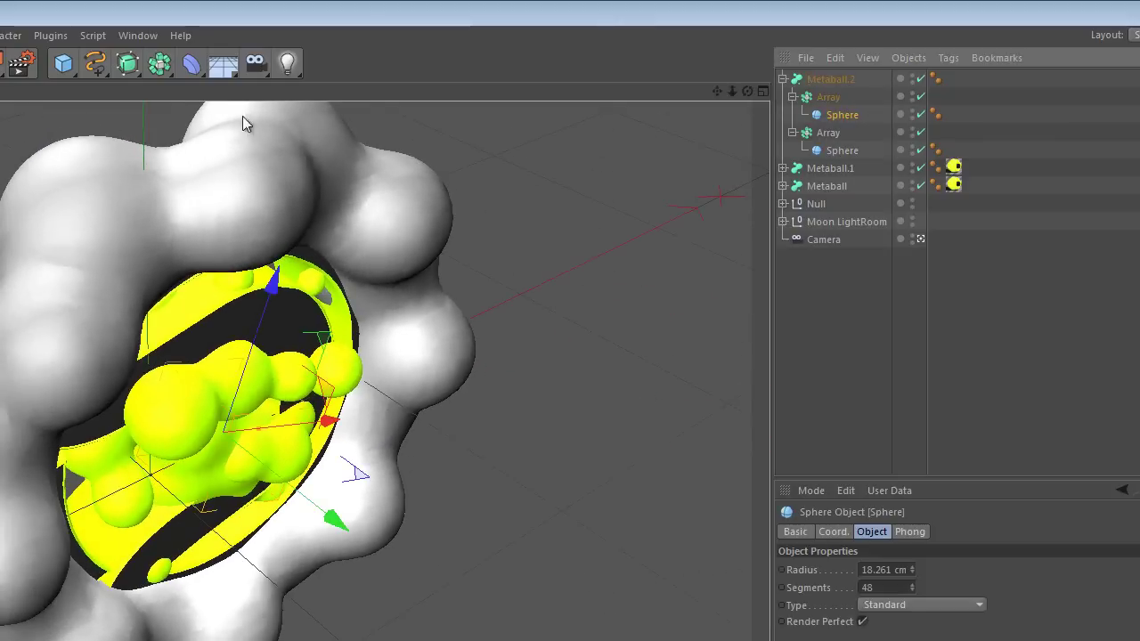
pyautogui.press('t')
pyautogui.moveTo(480, 360); pyautogui.dragTo(445, 391)
pyautogui.moveTo(747, 92); pyautogui.dragTo(408, 465)
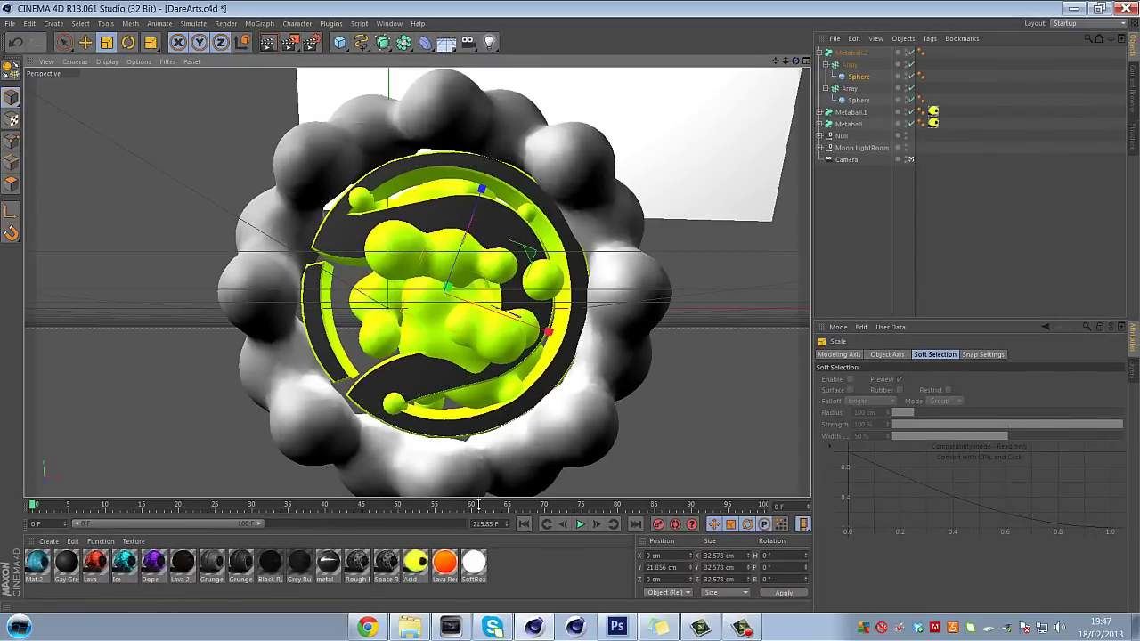
# Step: Apply the Acid material to the ring Metaball, collapse its hierarchy, and frame the whole logo for a render preview
pyautogui.moveTo(416, 563); pyautogui.dragTo(855, 54)
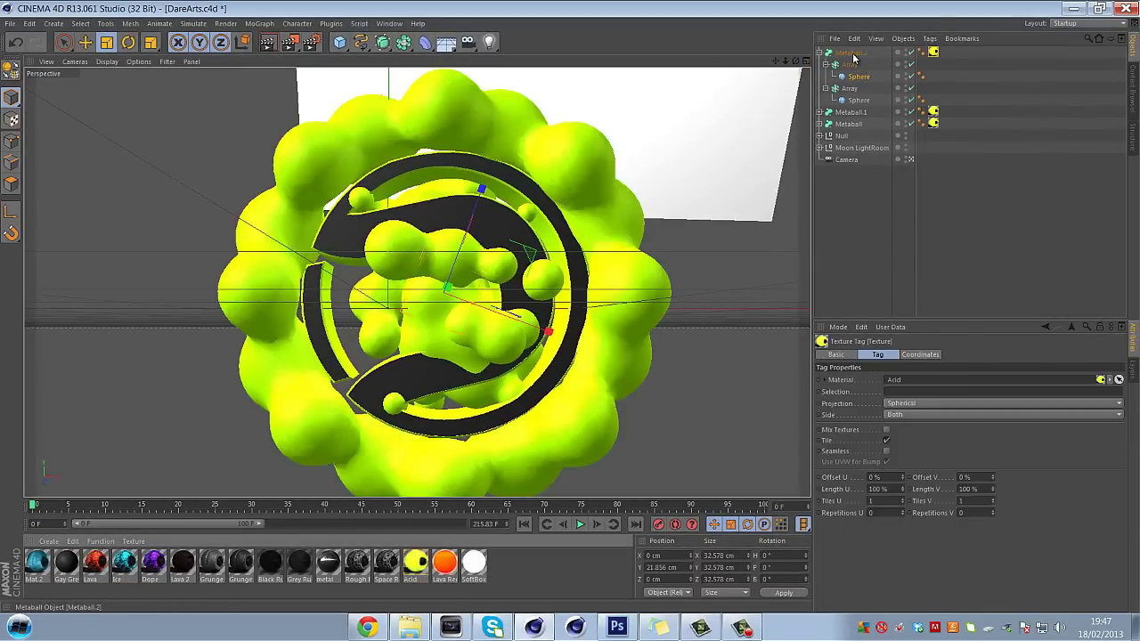
pyautogui.click(819, 53)
pyautogui.click(869, 185)
pyautogui.moveTo(775, 61); pyautogui.dragTo(571, 311)
pyautogui.scroll(-2, 511, 308)
pyautogui.scroll(1, 481, 276)
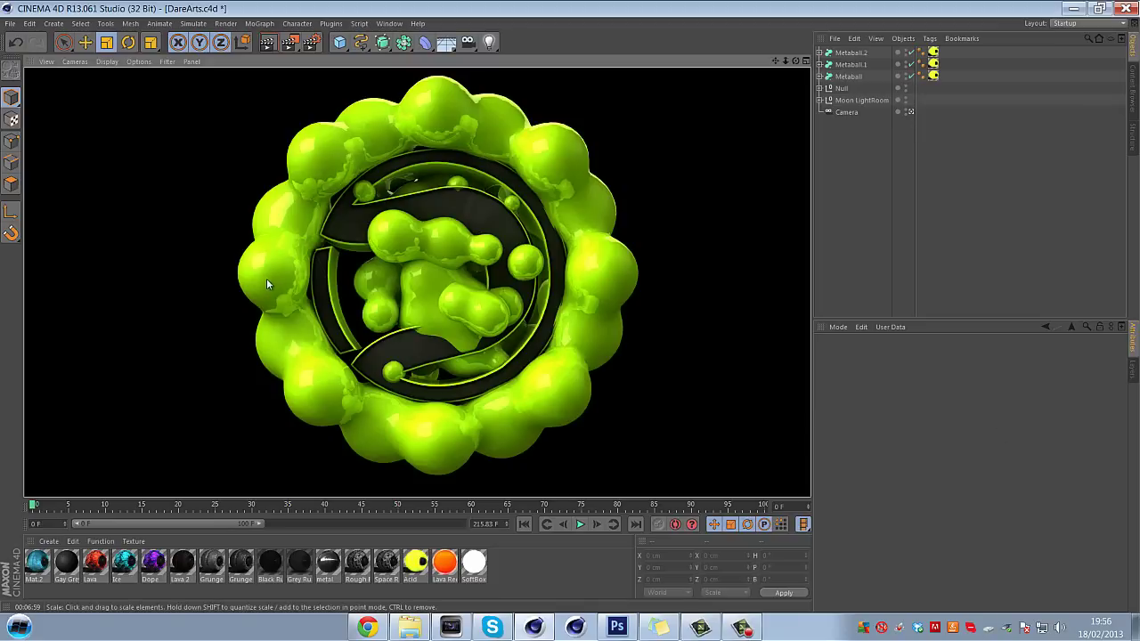
# Step: Compare the render with the Partner Banners reference page in Chrome, and return to CINEMA 4D
pyautogui.click(367, 627)
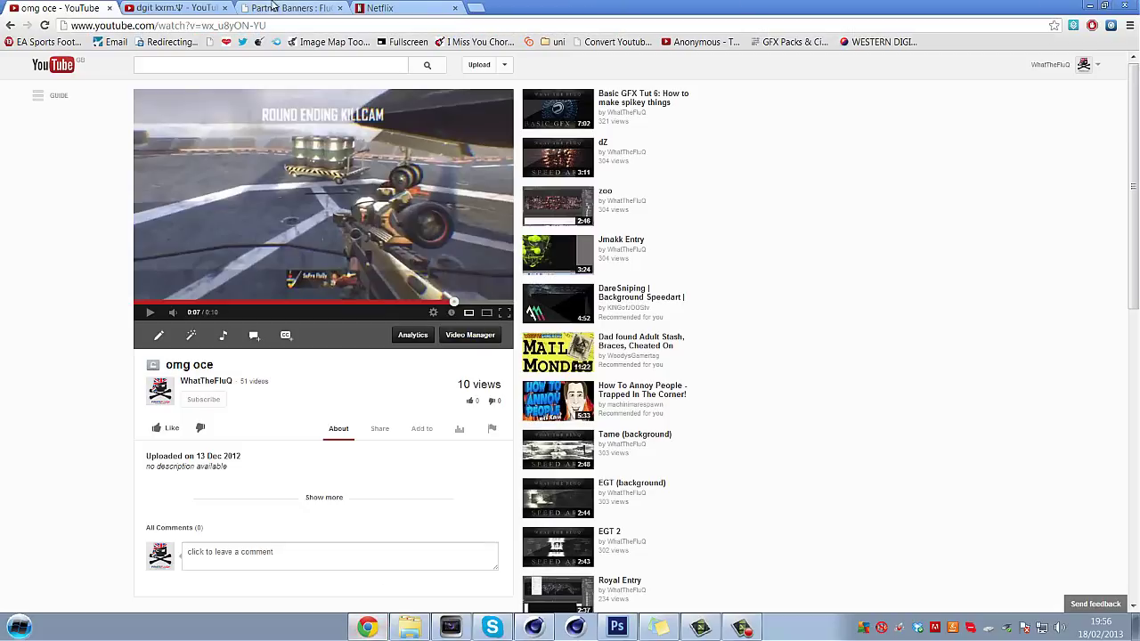
pyautogui.click(294, 8)
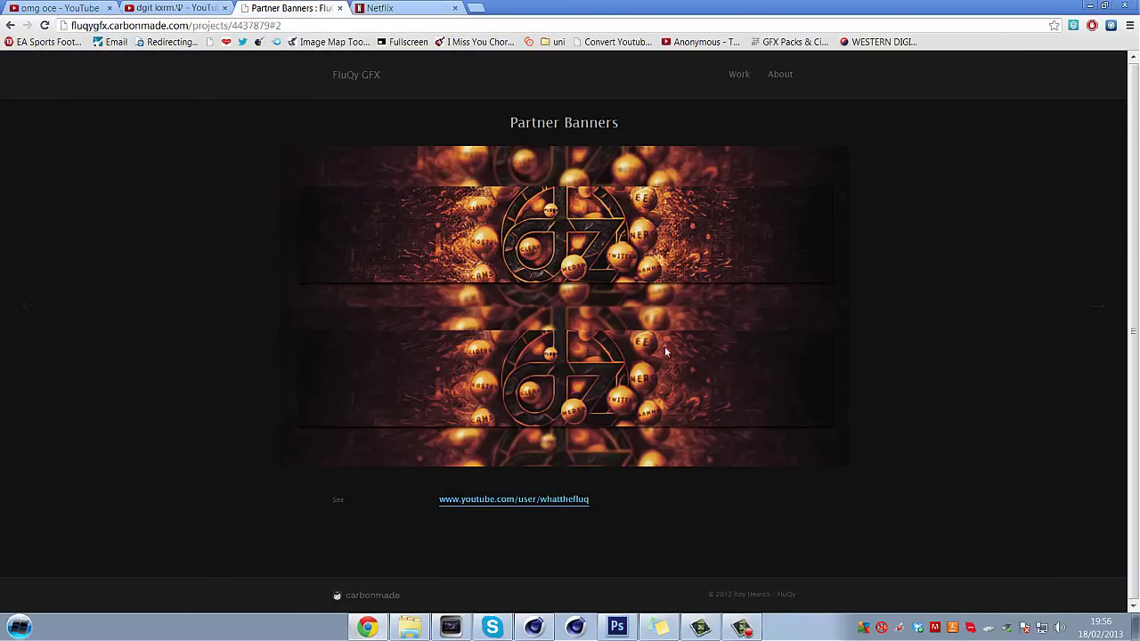
pyautogui.click(534, 627)
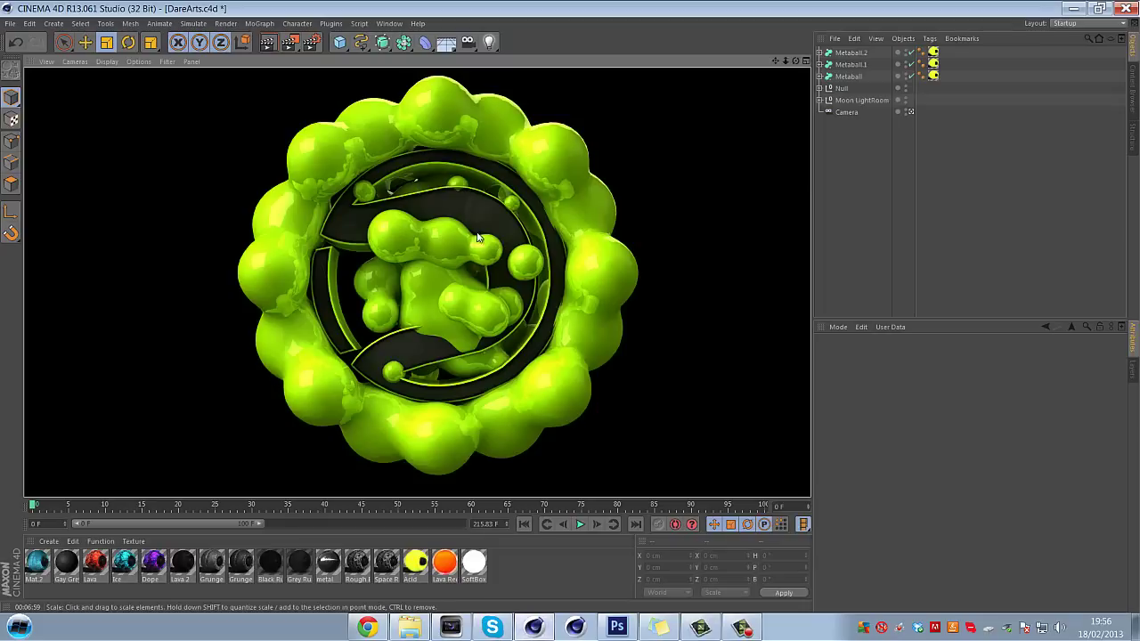